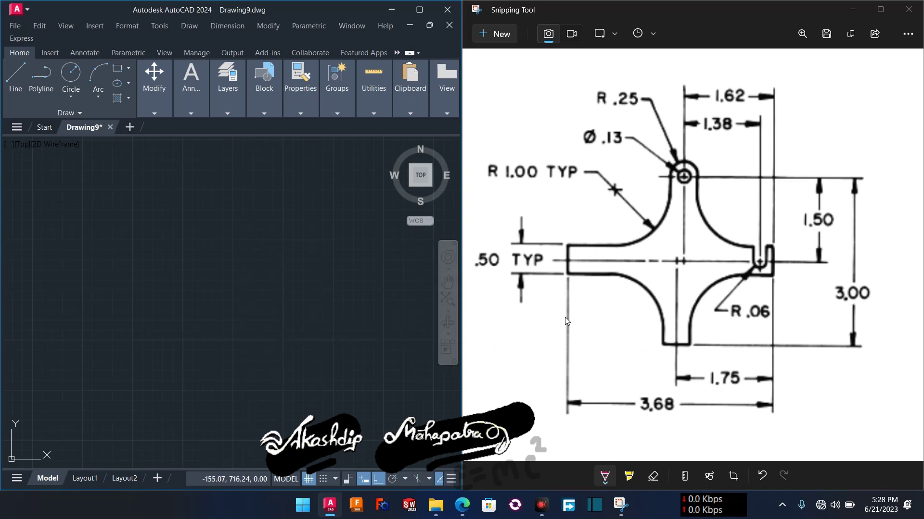
Step: Zoom and pan across the earlier flange, gear and dimensioned plate drawings
{"action": "scroll", "coordinate": [139, 303], "scroll_direction": "down", "scroll_amount": 3}
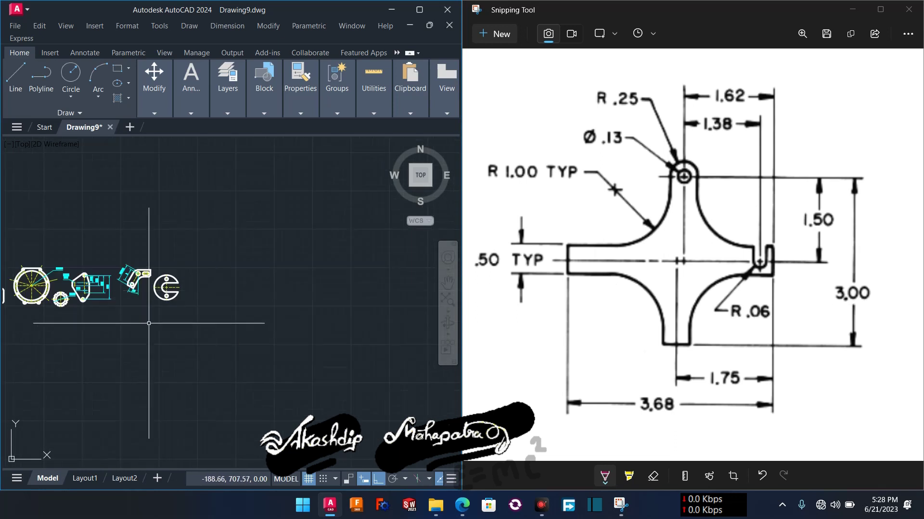
{"action": "middle_click_drag", "start_coordinate": [155, 321], "coordinate": [192, 332]}
{"action": "scroll", "coordinate": [240, 337], "scroll_direction": "up", "scroll_amount": 1}
{"action": "scroll", "coordinate": [300, 358], "scroll_direction": "up", "scroll_amount": 2}
{"action": "scroll", "coordinate": [300, 358], "scroll_direction": "down", "scroll_amount": 2}
{"action": "scroll", "coordinate": [300, 357], "scroll_direction": "up", "scroll_amount": 2}
{"action": "middle_click_drag", "start_coordinate": [300, 358], "coordinate": [298, 461]}
{"action": "middle_click_drag", "start_coordinate": [51, 411], "coordinate": [87, 320]}
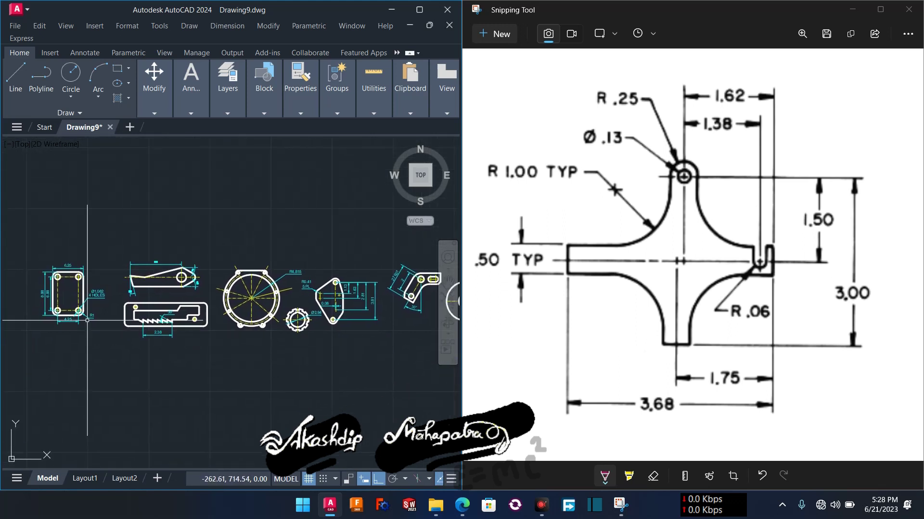
{"action": "scroll", "coordinate": [87, 320], "scroll_direction": "up", "scroll_amount": 3}
{"action": "middle_click_drag", "start_coordinate": [260, 385], "coordinate": [58, 340]}
{"action": "middle_click_drag", "start_coordinate": [294, 377], "coordinate": [71, 377]}
{"action": "middle_click_drag", "start_coordinate": [312, 370], "coordinate": [102, 363]}
{"action": "scroll", "coordinate": [226, 337], "scroll_direction": "up", "scroll_amount": 1}
Step: Pan past the angled bracket and flange into empty canvas, then show the object colour settings
{"action": "middle_click_drag", "start_coordinate": [288, 405], "coordinate": [193, 405]}
{"action": "middle_click_drag", "start_coordinate": [336, 405], "coordinate": [87, 410]}
{"action": "middle_click_drag", "start_coordinate": [265, 396], "coordinate": [53, 396]}
{"action": "middle_click_drag", "start_coordinate": [202, 423], "coordinate": [124, 429]}
{"action": "mouse_move", "coordinate": [216, 393]}
{"action": "middle_mouse_down"}
{"action": "mouse_move", "coordinate": [7, 393]}
{"action": "mouse_move", "coordinate": [159, 389]}
{"action": "mouse_move", "coordinate": [105, 387]}
{"action": "middle_mouse_up"}
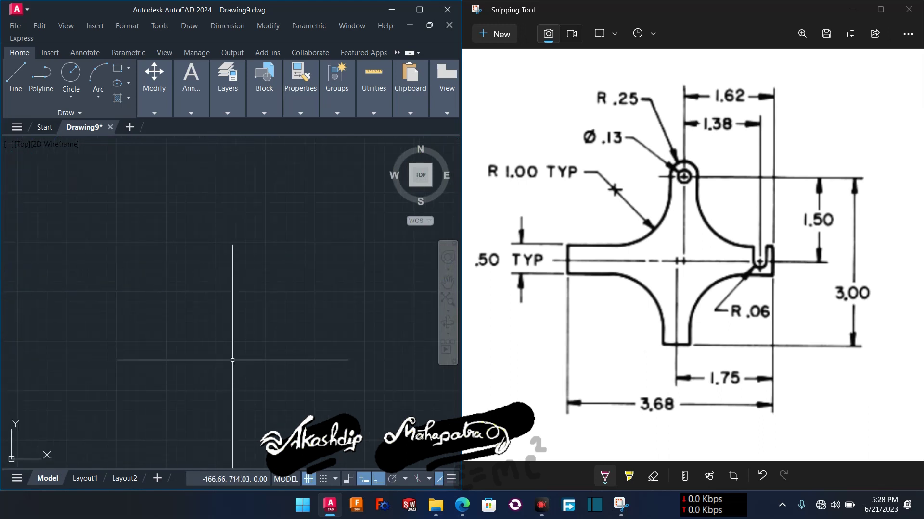
{"action": "middle_click_drag", "start_coordinate": [274, 330], "coordinate": [268, 336]}
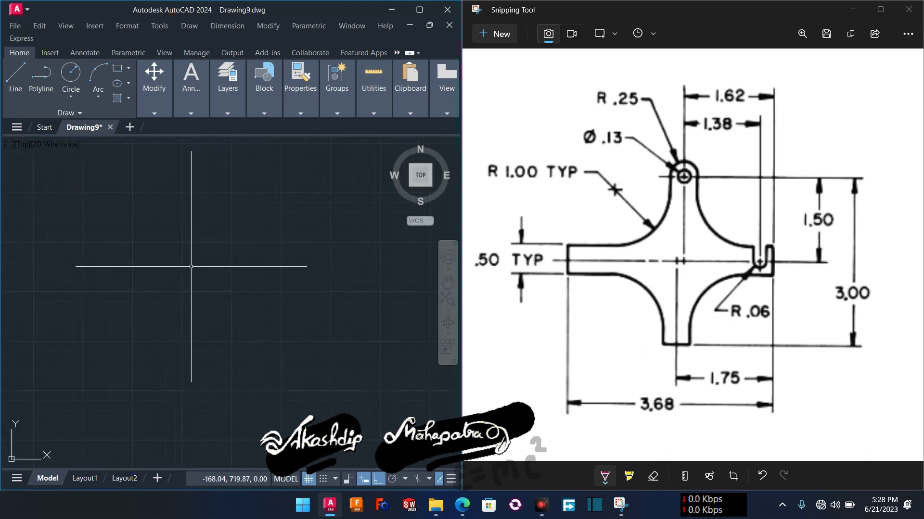
{"action": "left_click", "coordinate": [295, 113]}
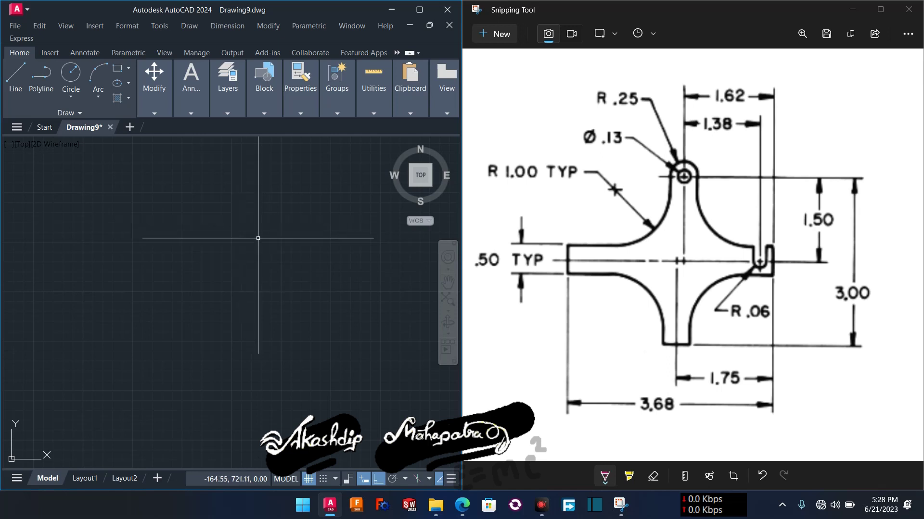
Step: Zoom in on the empty canvas and bring the reference sketch window forward
{"action": "scroll", "coordinate": [264, 264], "scroll_direction": "up", "scroll_amount": 2}
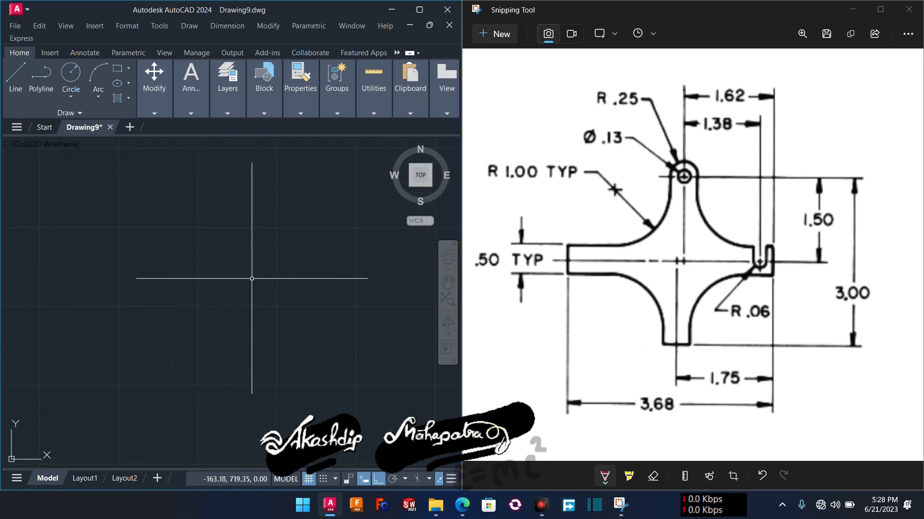
{"action": "left_click", "coordinate": [570, 249]}
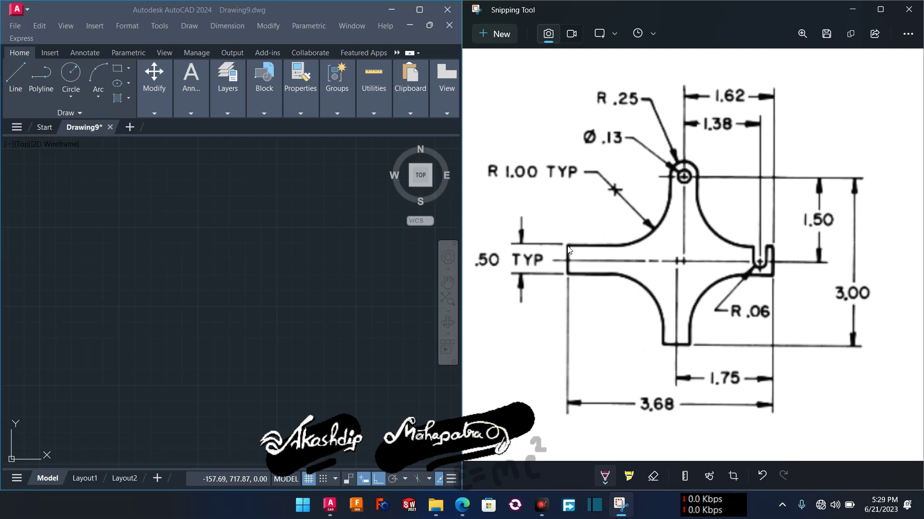
Step: Mark the arm centres, left arm edges, filleted slot, .50 width and 1.50 dimension in magenta
{"action": "left_click_drag", "start_coordinate": [567, 246], "coordinate": [568, 259]}
{"action": "left_click_drag", "start_coordinate": [477, 274], "coordinate": [503, 273]}
{"action": "left_click_drag", "start_coordinate": [675, 287], "coordinate": [679, 329]}
{"action": "left_click_drag", "start_coordinate": [683, 216], "coordinate": [684, 238]}
{"action": "mouse_move", "coordinate": [751, 246]}
{"action": "left_mouse_down"}
{"action": "mouse_move", "coordinate": [757, 288]}
{"action": "mouse_move", "coordinate": [768, 288]}
{"action": "left_mouse_up"}
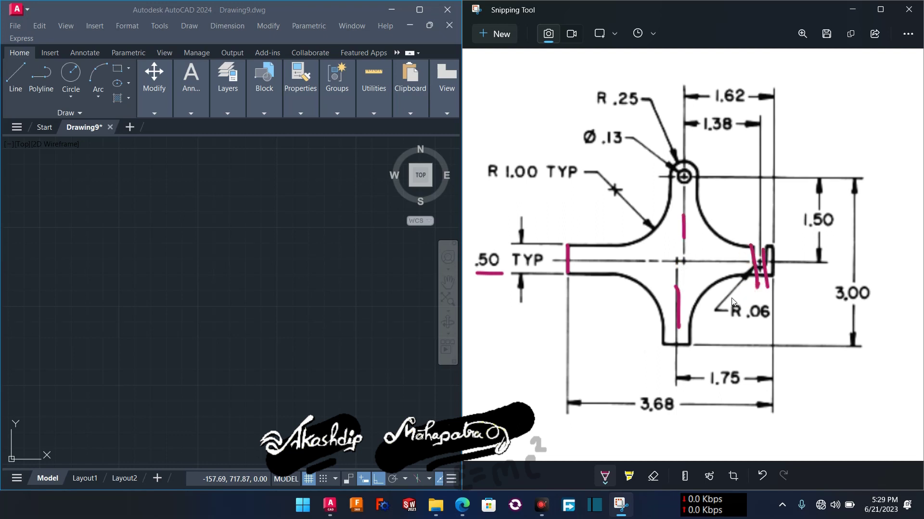
{"action": "left_click_drag", "start_coordinate": [551, 244], "coordinate": [579, 243]}
{"action": "left_click_drag", "start_coordinate": [546, 274], "coordinate": [584, 274]}
{"action": "mouse_move", "coordinate": [546, 263]}
{"action": "left_mouse_down"}
{"action": "mouse_move", "coordinate": [831, 262]}
{"action": "mouse_move", "coordinate": [821, 214]}
{"action": "left_mouse_up"}
Step: Trace the lug hole level, bottom edge, R1.00 fillets and R.06 slot area on the sketch
{"action": "mouse_move", "coordinate": [649, 179]}
{"action": "left_mouse_down"}
{"action": "mouse_move", "coordinate": [868, 174]}
{"action": "mouse_move", "coordinate": [856, 351]}
{"action": "left_mouse_up"}
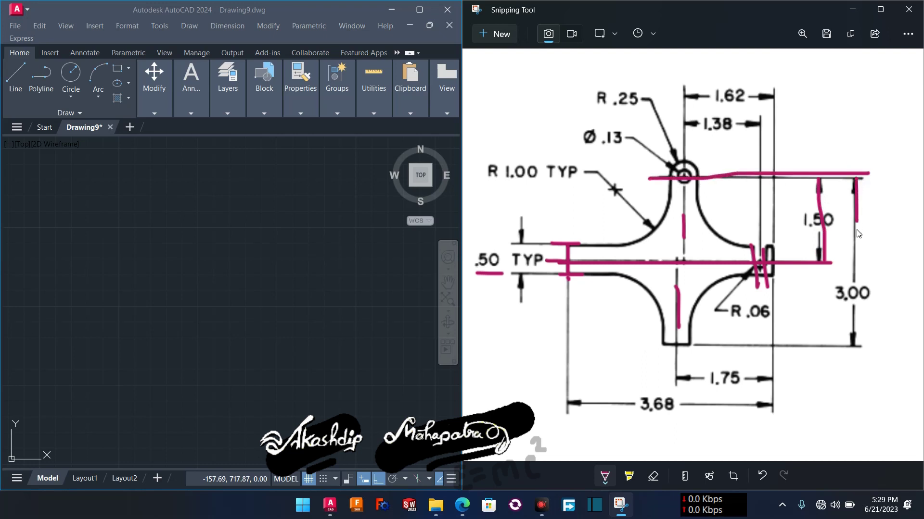
{"action": "left_click_drag", "start_coordinate": [629, 345], "coordinate": [820, 347]}
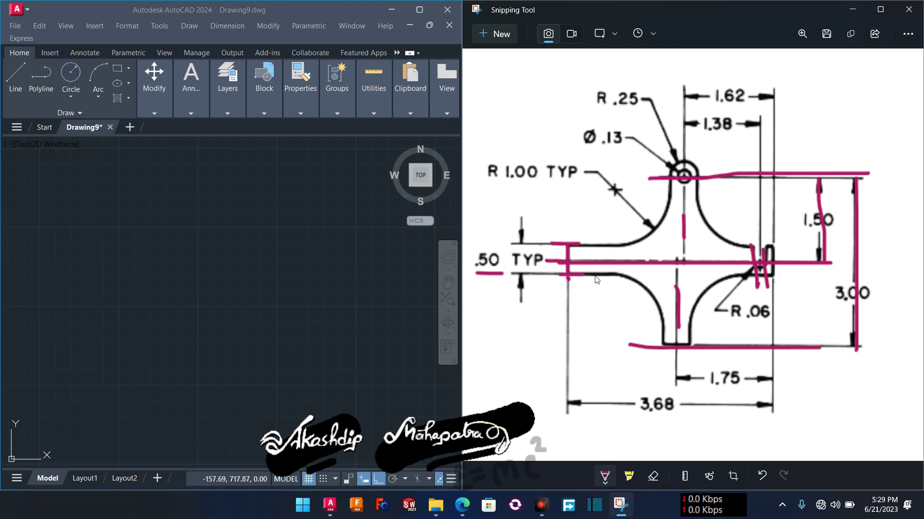
{"action": "left_click_drag", "start_coordinate": [606, 277], "coordinate": [652, 332]}
{"action": "mouse_move", "coordinate": [661, 195]}
{"action": "left_mouse_down"}
{"action": "mouse_move", "coordinate": [658, 225]}
{"action": "mouse_move", "coordinate": [622, 236]}
{"action": "left_mouse_up"}
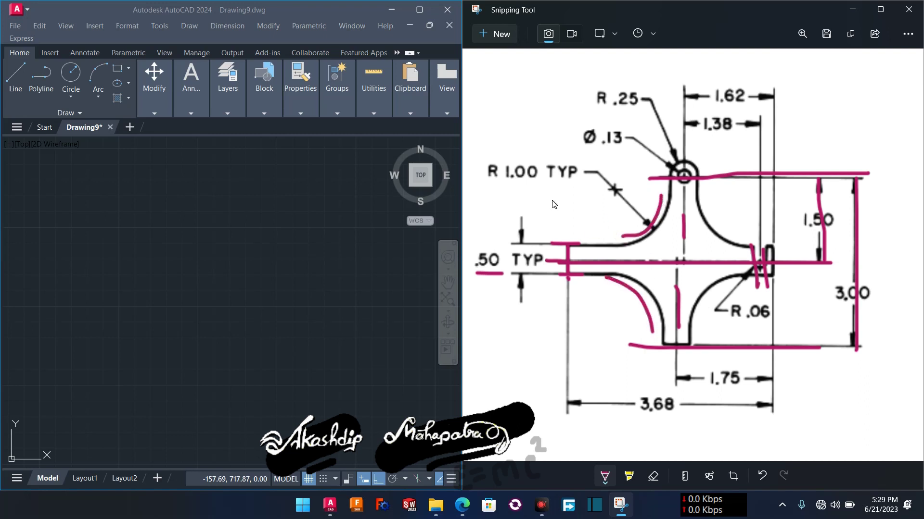
{"action": "left_click_drag", "start_coordinate": [485, 184], "coordinate": [538, 185]}
{"action": "mouse_move", "coordinate": [746, 250]}
{"action": "left_mouse_down"}
{"action": "mouse_move", "coordinate": [783, 303]}
{"action": "mouse_move", "coordinate": [753, 222]}
{"action": "left_mouse_up"}
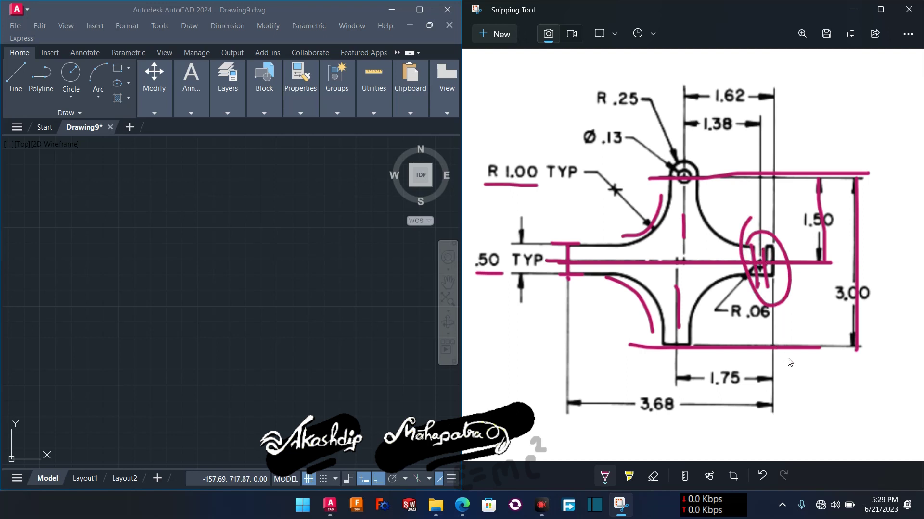
Step: Undo two strokes, redraw the left arm edge mark with a tick, and circle .50
{"action": "key", "text": "ctrl+z"}
{"action": "key", "text": "ctrl+z"}
{"action": "key", "text": "ctrl+z"}
{"action": "key", "text": "ctrl+z"}
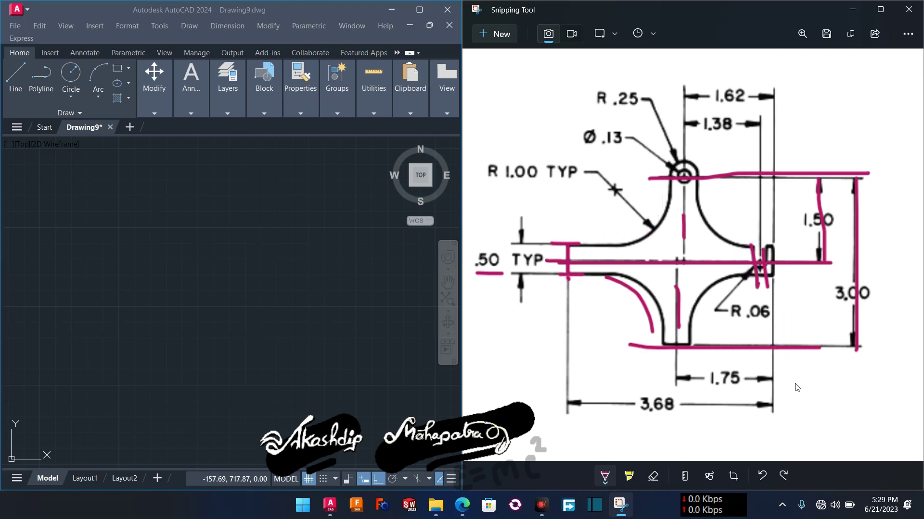
{"action": "key", "text": "ctrl+z"}
{"action": "key", "text": "ctrl+z"}
{"action": "key", "text": "ctrl+z"}
{"action": "key", "text": "ctrl+z"}
{"action": "key", "text": "ctrl+z"}
{"action": "key", "text": "ctrl+z"}
{"action": "key", "text": "ctrl+z"}
{"action": "key", "text": "ctrl+z"}
{"action": "key", "text": "ctrl+z"}
{"action": "key", "text": "ctrl+z"}
{"action": "key", "text": "ctrl+z"}
{"action": "key", "text": "ctrl+z"}
{"action": "key", "text": "ctrl+z"}
{"action": "key", "text": "ctrl+z"}
{"action": "key", "text": "ctrl+z"}
{"action": "key", "text": "ctrl+z"}
{"action": "key", "text": "ctrl+z"}
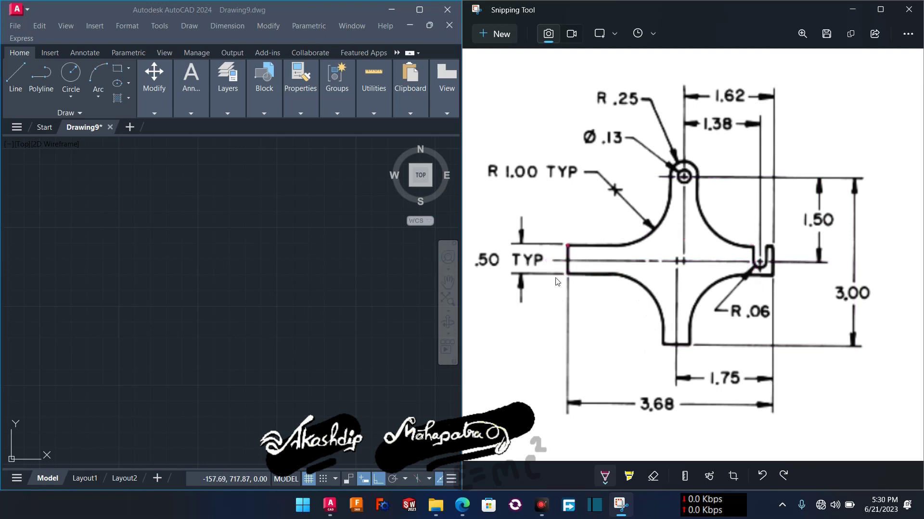
{"action": "mouse_move", "coordinate": [565, 246]}
{"action": "left_mouse_down"}
{"action": "mouse_move", "coordinate": [569, 271]}
{"action": "mouse_move", "coordinate": [732, 262]}
{"action": "left_mouse_up"}
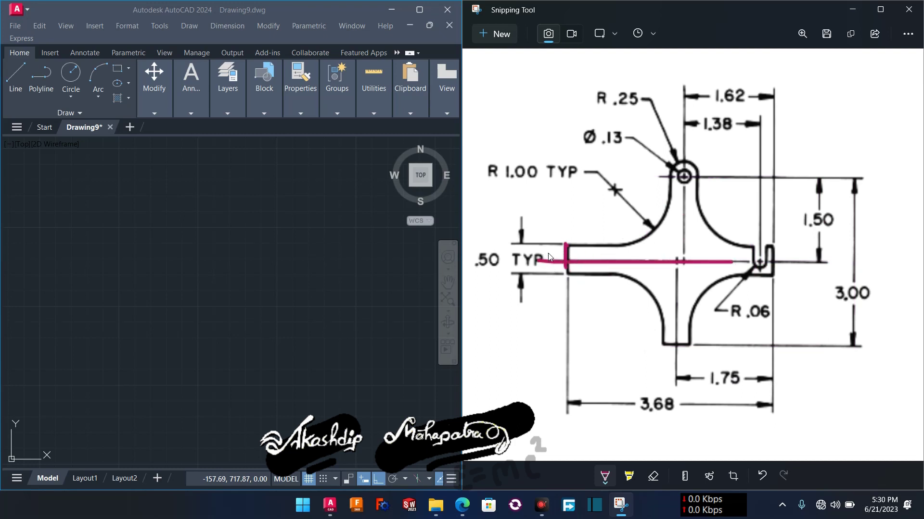
{"action": "left_click_drag", "start_coordinate": [475, 277], "coordinate": [479, 250]}
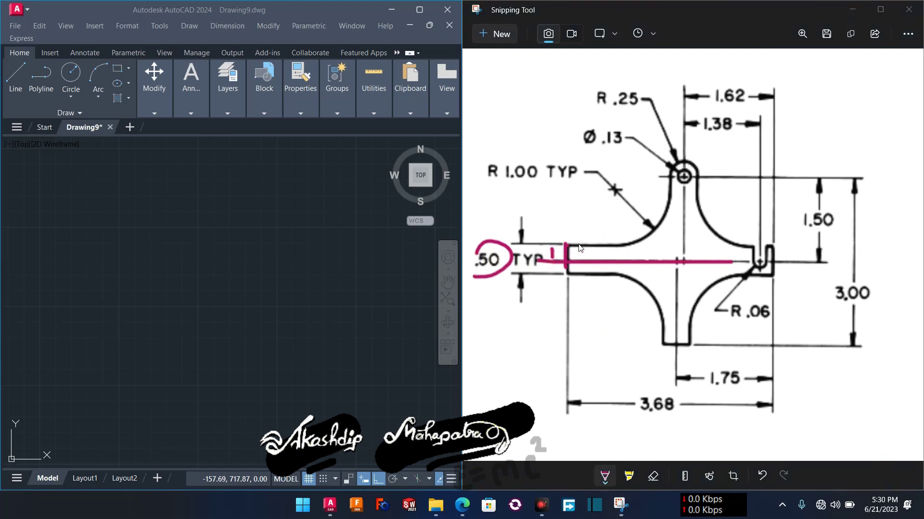
{"action": "left_click_drag", "start_coordinate": [583, 249], "coordinate": [583, 260]}
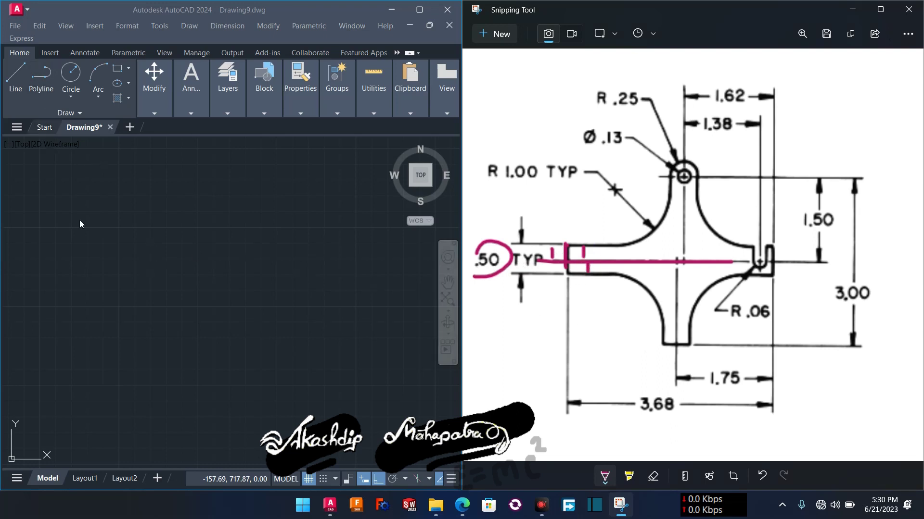
{"action": "left_click", "coordinate": [99, 262]}
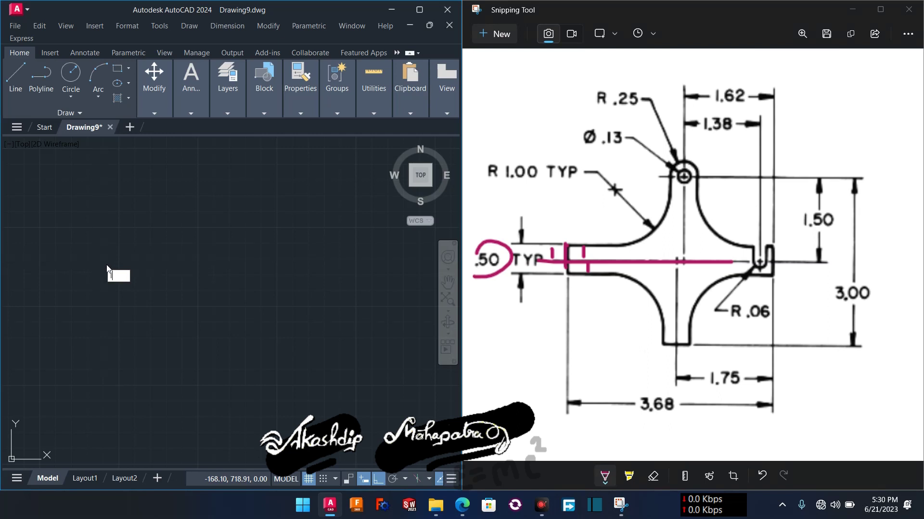
Step: Draw a long horizontal line as the strip's centre line
{"action": "type", "text": "l"}
{"action": "key", "text": "Return"}
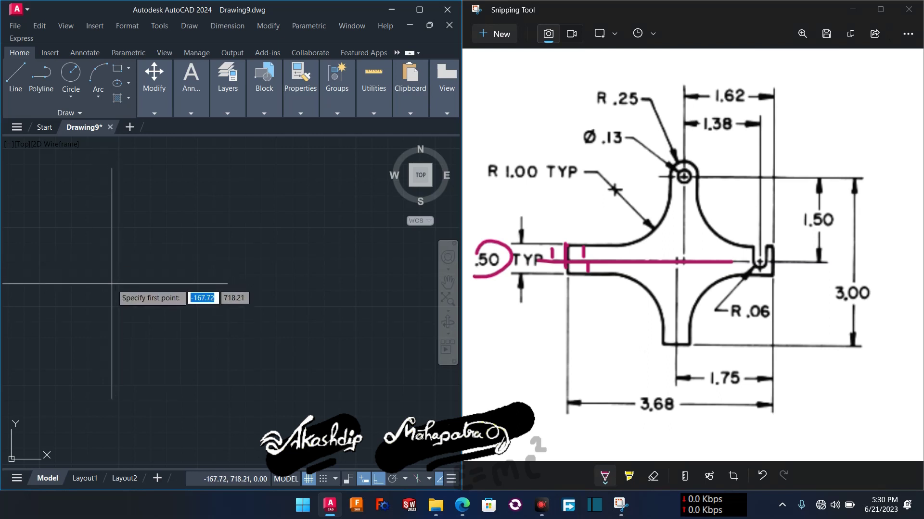
{"action": "left_click", "coordinate": [92, 289]}
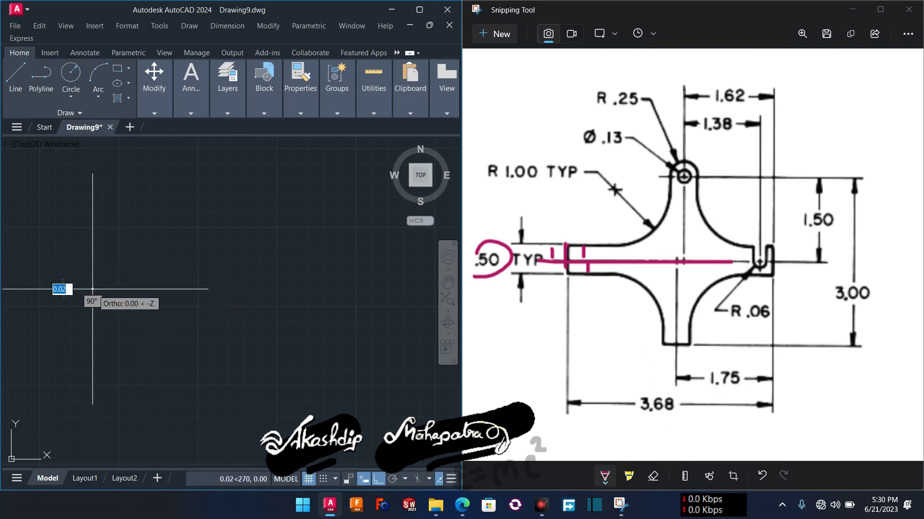
{"action": "left_click", "coordinate": [366, 289]}
{"action": "key", "text": "Return"}
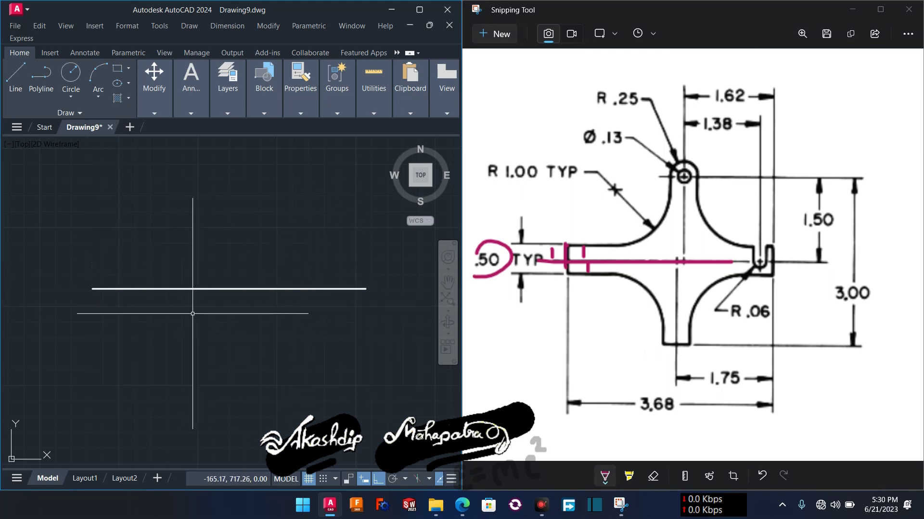
Step: Offset the centre line 0.25 above and 0.25 below to form the 0.50-wide strip
{"action": "left_click", "coordinate": [187, 279]}
{"action": "left_click", "coordinate": [188, 288]}
{"action": "left_click", "coordinate": [188, 289]}
{"action": "type", "text": "off"}
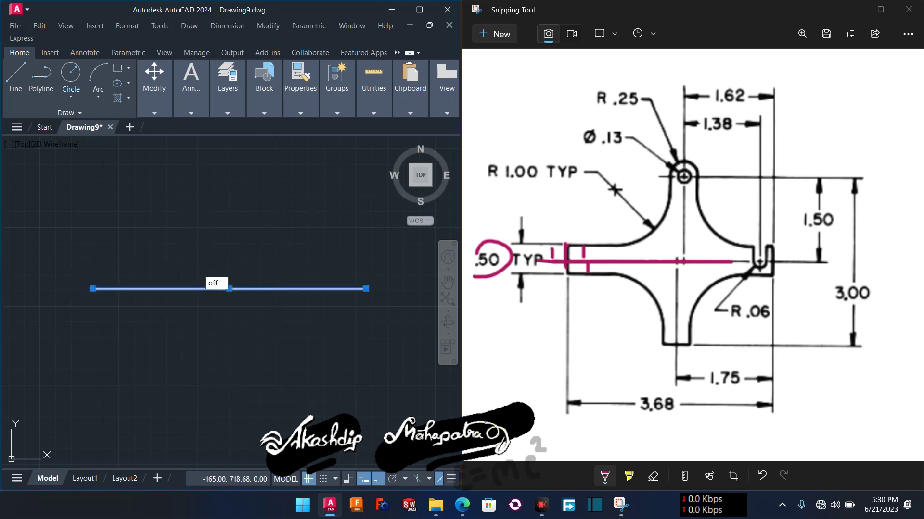
{"action": "key", "text": "Return"}
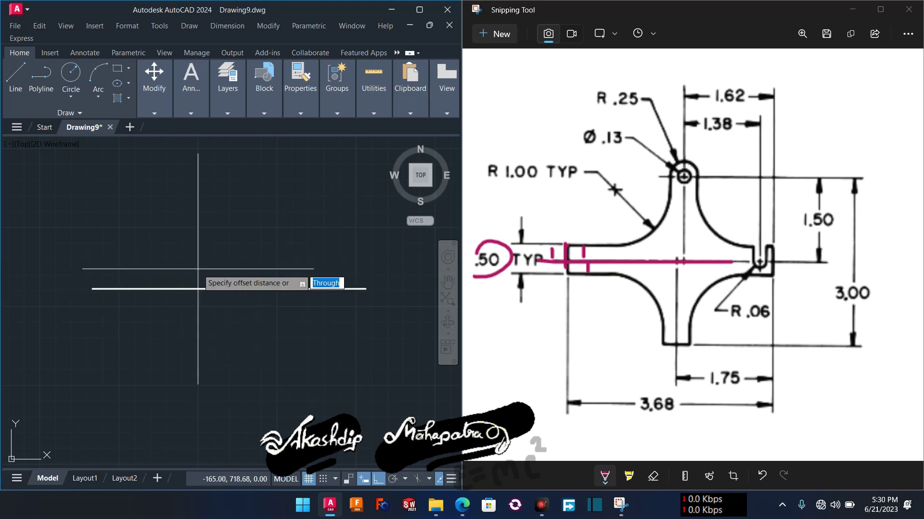
{"action": "type", "text": ".25"}
{"action": "key", "text": "Return"}
{"action": "left_click", "coordinate": [198, 288]}
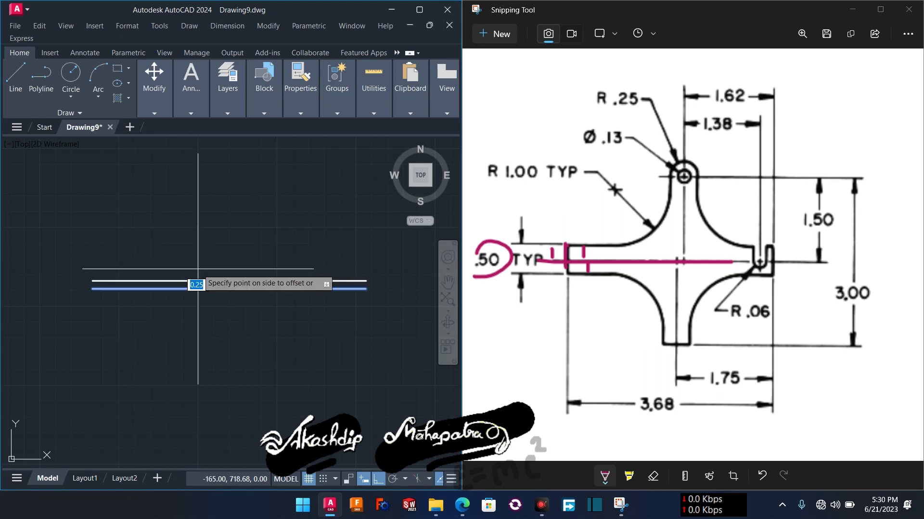
{"action": "left_click", "coordinate": [197, 270]}
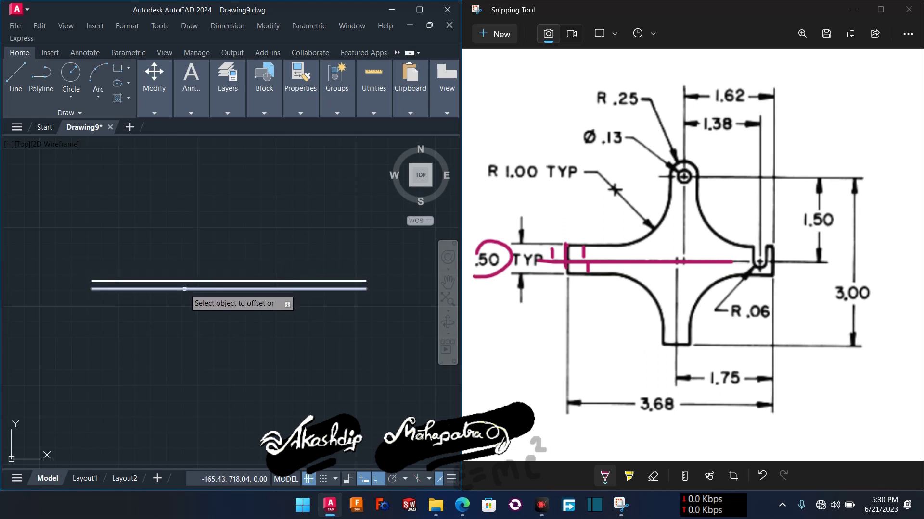
{"action": "left_click", "coordinate": [184, 289]}
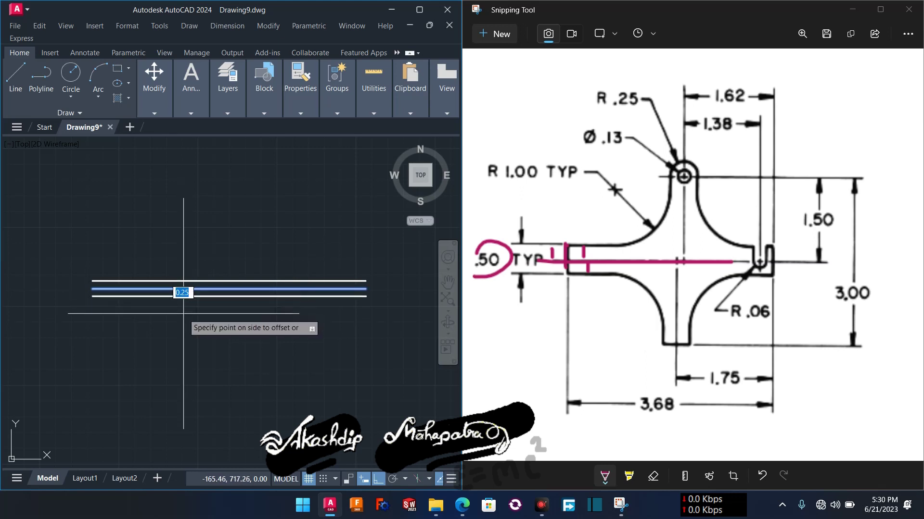
{"action": "left_click", "coordinate": [183, 314]}
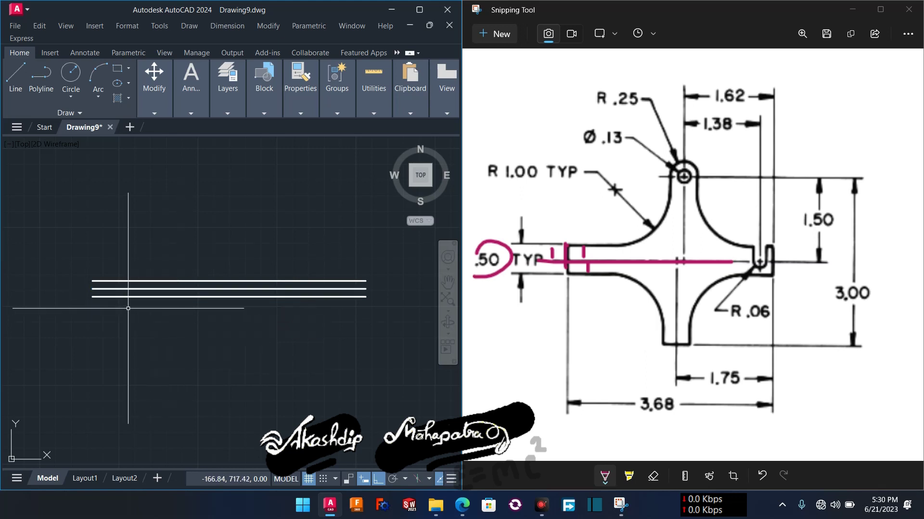
{"action": "scroll", "coordinate": [128, 309], "scroll_direction": "up", "scroll_amount": 4}
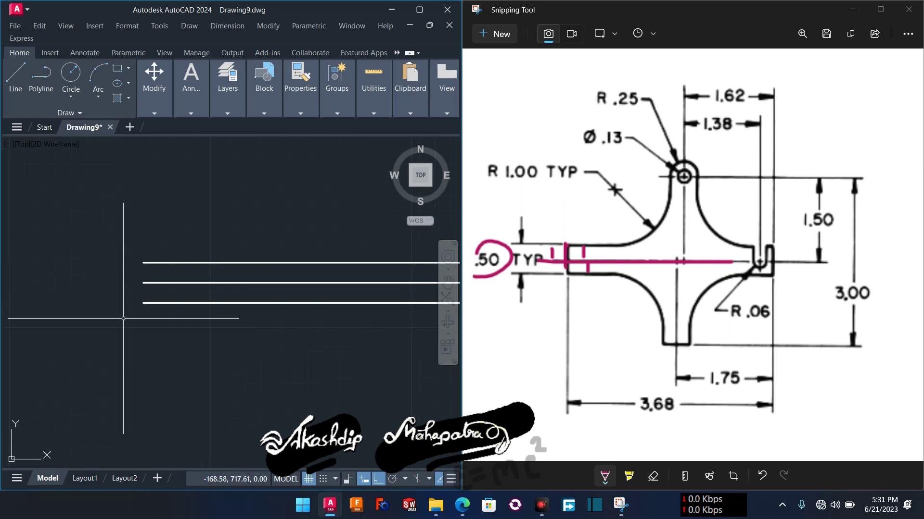
Step: Draw a vertical line closing the strip's left end
{"action": "type", "text": "l"}
{"action": "key", "text": "Return"}
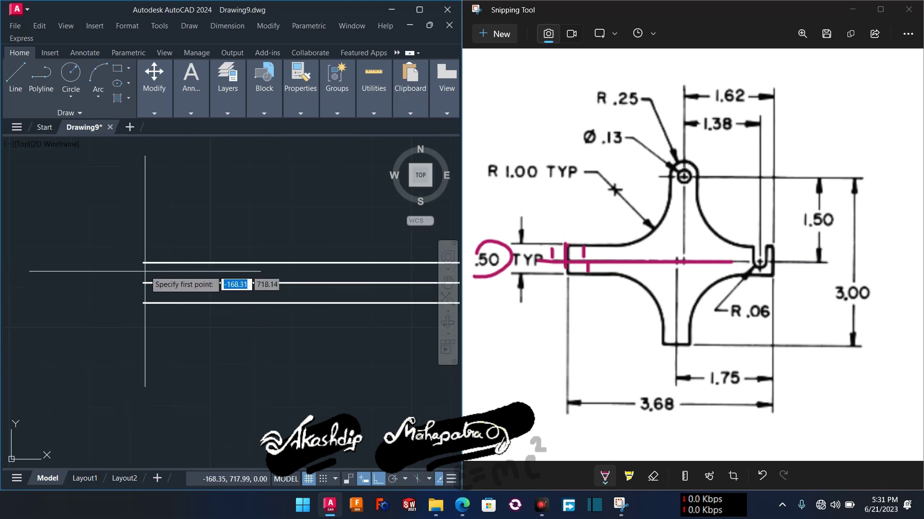
{"action": "left_click", "coordinate": [143, 263]}
{"action": "left_click", "coordinate": [143, 303]}
{"action": "key", "text": "Escape"}
{"action": "scroll", "coordinate": [130, 337], "scroll_direction": "down", "scroll_amount": 5}
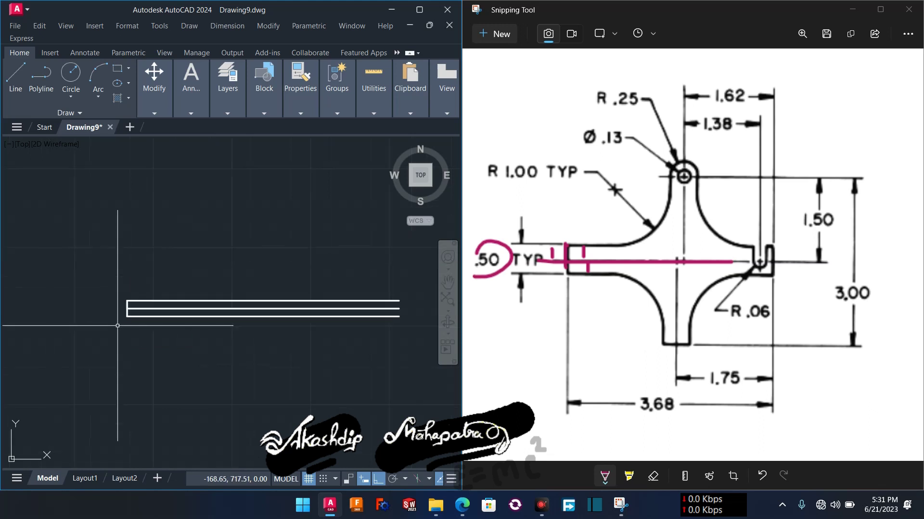
{"action": "scroll", "coordinate": [133, 339], "scroll_direction": "up", "scroll_amount": 3}
{"action": "scroll", "coordinate": [130, 337], "scroll_direction": "up", "scroll_amount": 2}
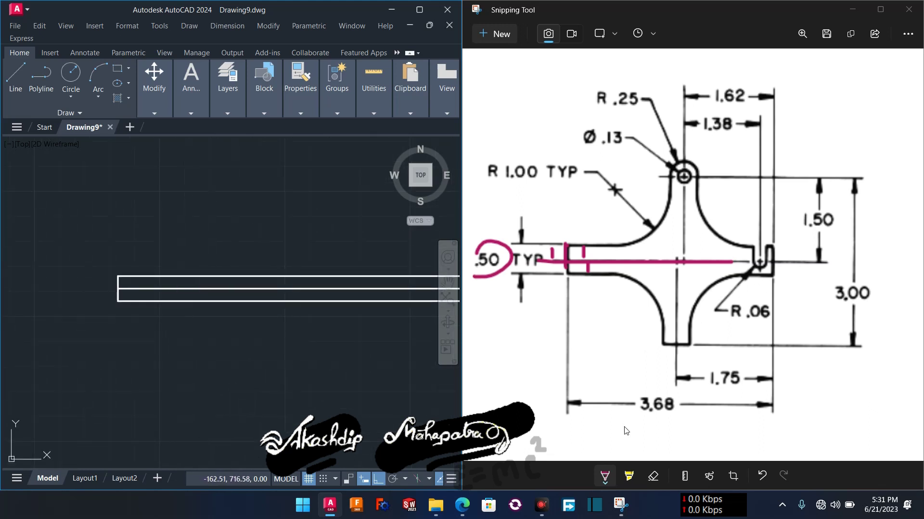
Step: Circle the 3.68 overall width and mark the plate's right end on the reference
{"action": "left_click_drag", "start_coordinate": [647, 418], "coordinate": [639, 406]}
{"action": "left_click_drag", "start_coordinate": [769, 248], "coordinate": [776, 296]}
{"action": "left_click", "coordinate": [272, 361]}
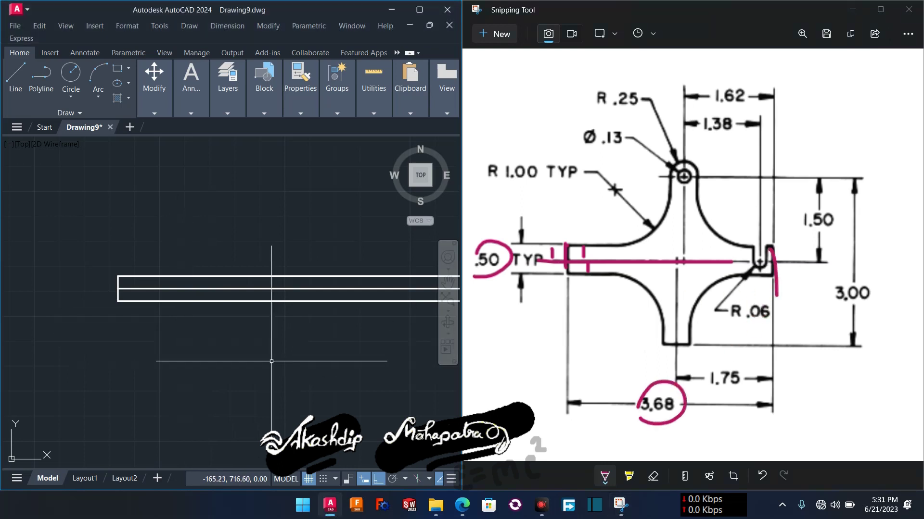
Step: Offset the strip's left edge 3.68 to the right to form its right end
{"action": "left_click", "coordinate": [119, 293]}
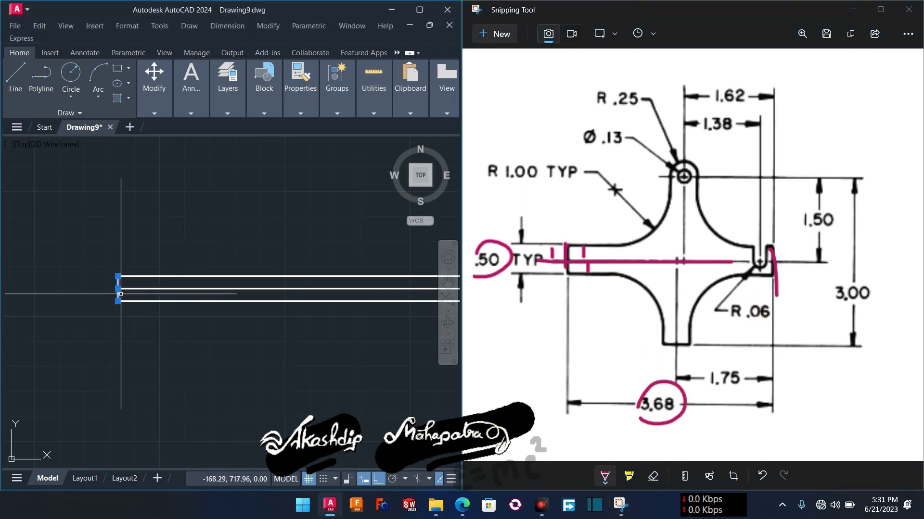
{"action": "type", "text": "o"}
{"action": "key", "text": "Return"}
{"action": "type", "text": "3.68"}
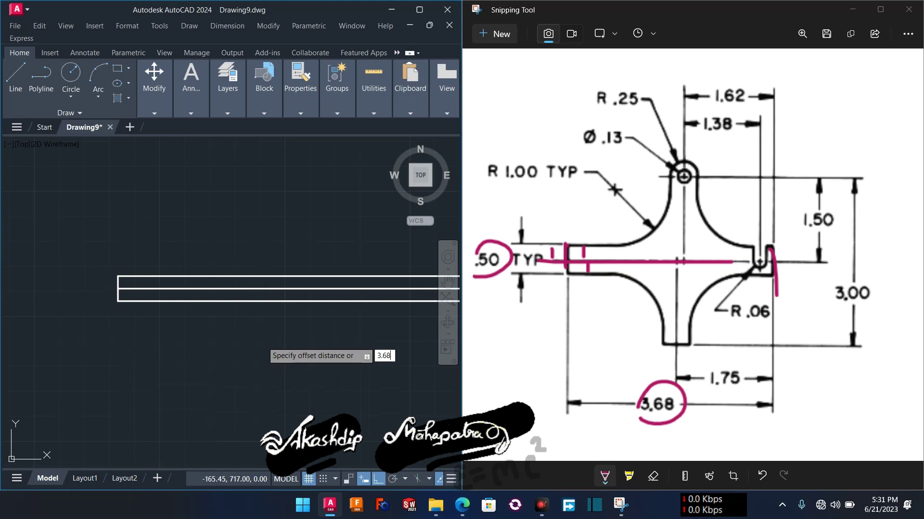
{"action": "key", "text": "Return"}
{"action": "left_click", "coordinate": [262, 341]}
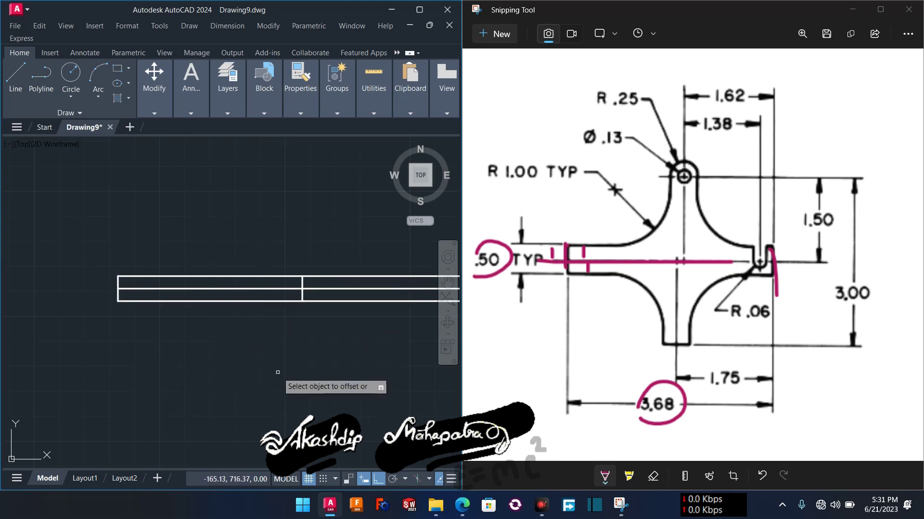
{"action": "key", "text": "Escape"}
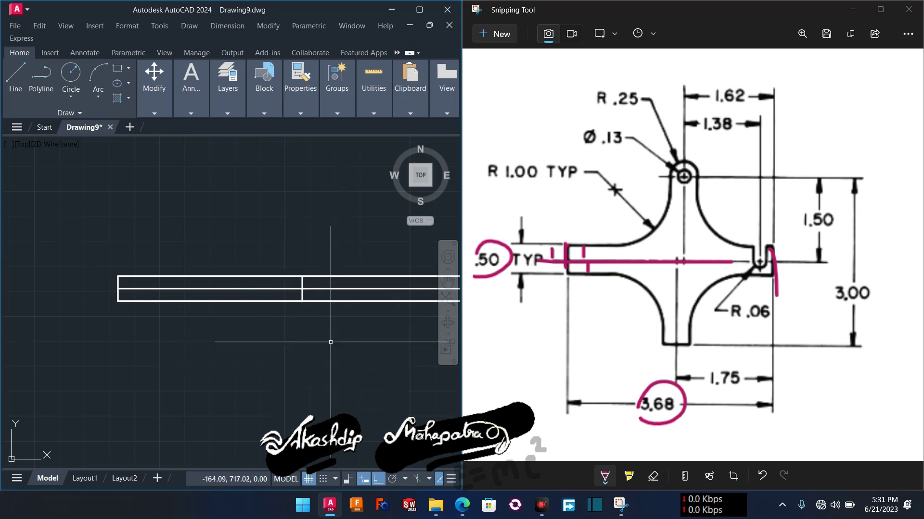
Step: Trim the strip lines extending beyond the new right end with a fence
{"action": "type", "text": "tr"}
{"action": "key", "text": "Return"}
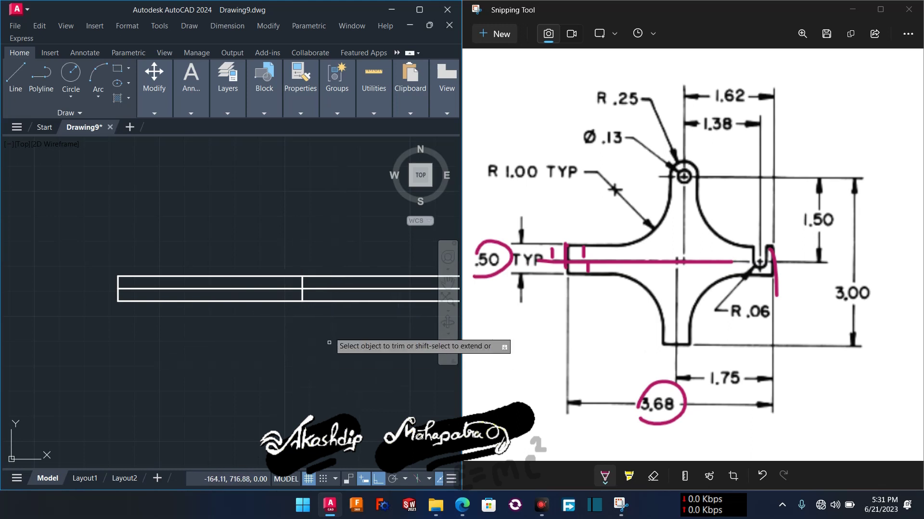
{"action": "left_click", "coordinate": [339, 253]}
{"action": "left_click", "coordinate": [340, 328]}
{"action": "key", "text": "Return"}
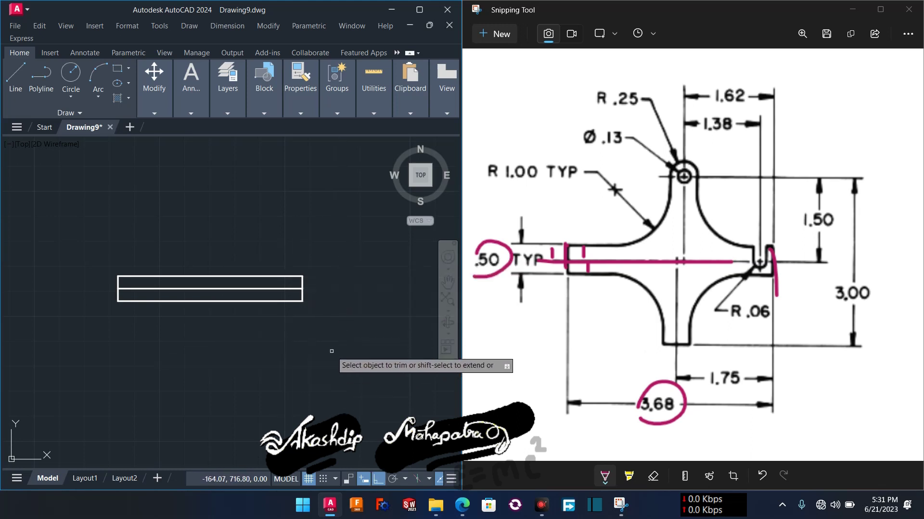
Step: Zoom in on the strip, select its centre line, and underline 1.50 on the reference
{"action": "middle_click_drag", "start_coordinate": [292, 363], "coordinate": [326, 371]}
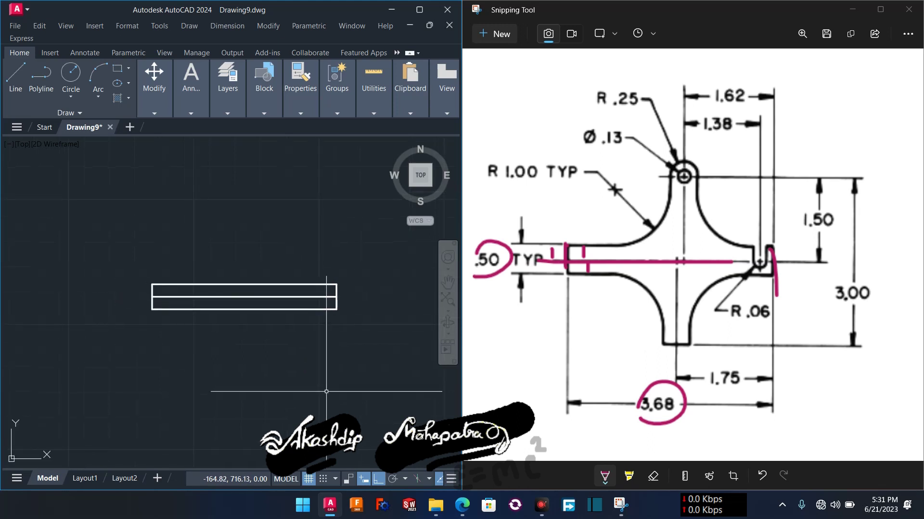
{"action": "scroll", "coordinate": [336, 337], "scroll_direction": "up", "scroll_amount": 2}
{"action": "middle_click_drag", "start_coordinate": [332, 283], "coordinate": [326, 315]}
{"action": "left_click", "coordinate": [323, 306]}
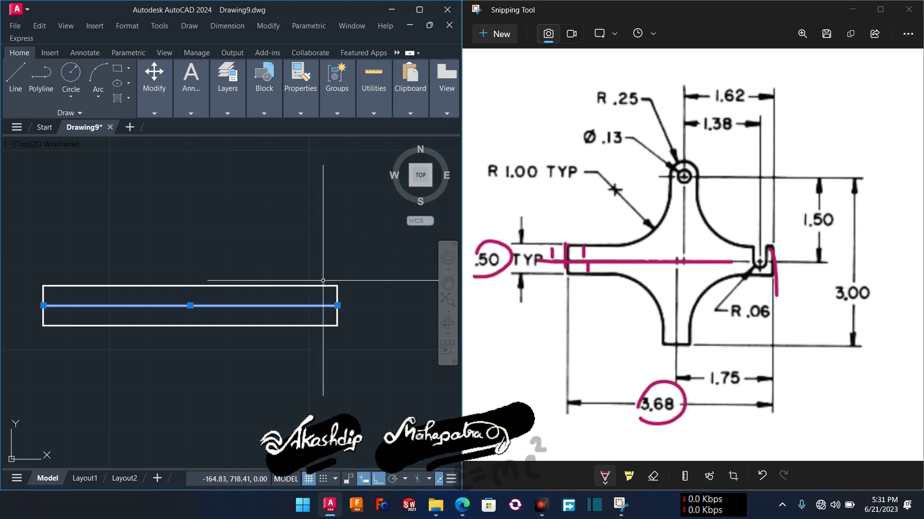
{"action": "left_click_drag", "start_coordinate": [801, 236], "coordinate": [840, 227]}
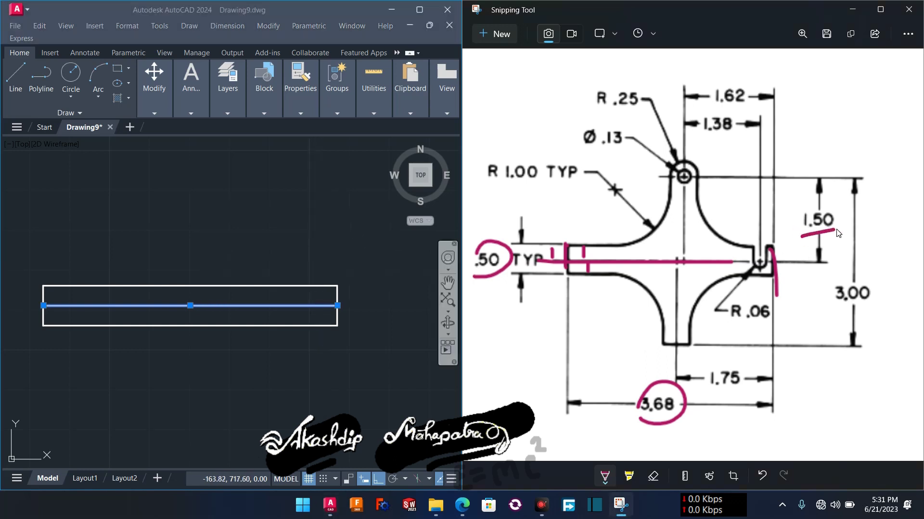
Step: Offset the strip's centre line 1.50 upward
{"action": "left_click", "coordinate": [367, 401]}
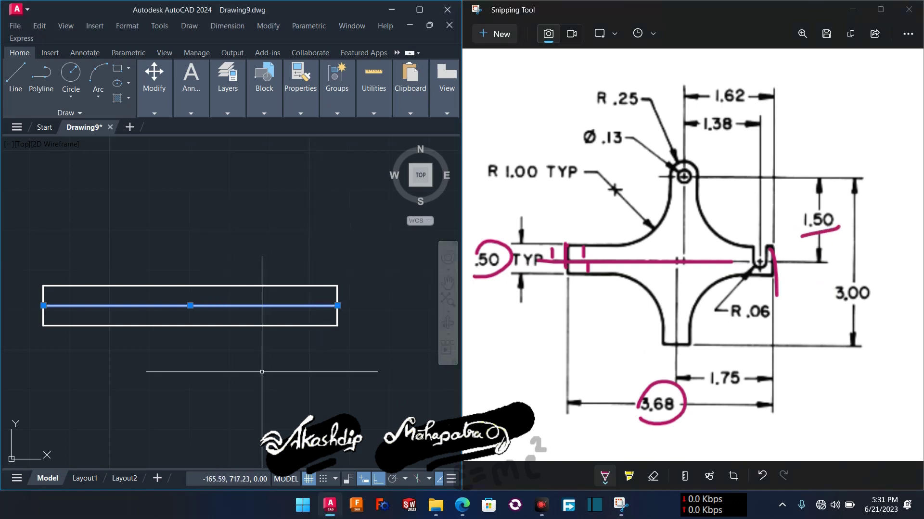
{"action": "type", "text": "o"}
{"action": "key", "text": "Return"}
{"action": "type", "text": "1.5"}
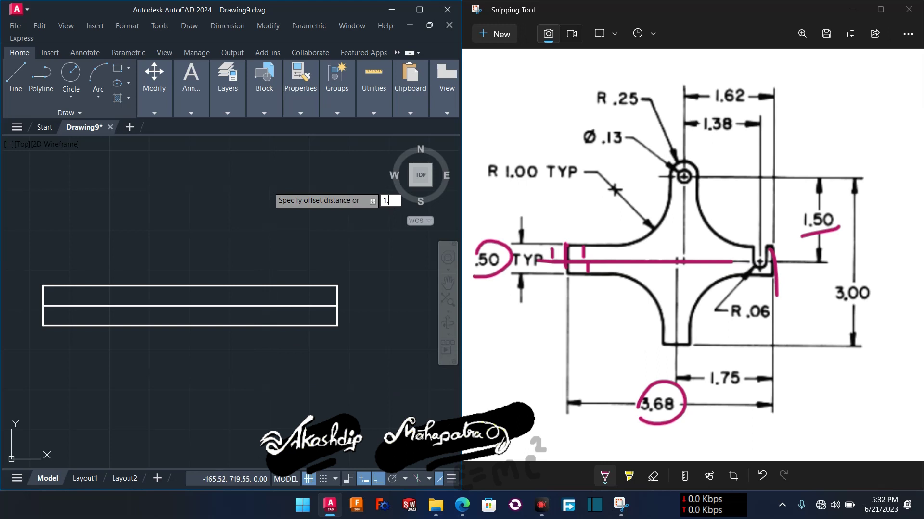
{"action": "key", "text": "Return"}
{"action": "left_click", "coordinate": [268, 305]}
{"action": "left_click", "coordinate": [268, 186]}
Step: Offset the new top line 3.00 downward for the part's bottom edge
{"action": "left_click", "coordinate": [284, 186]}
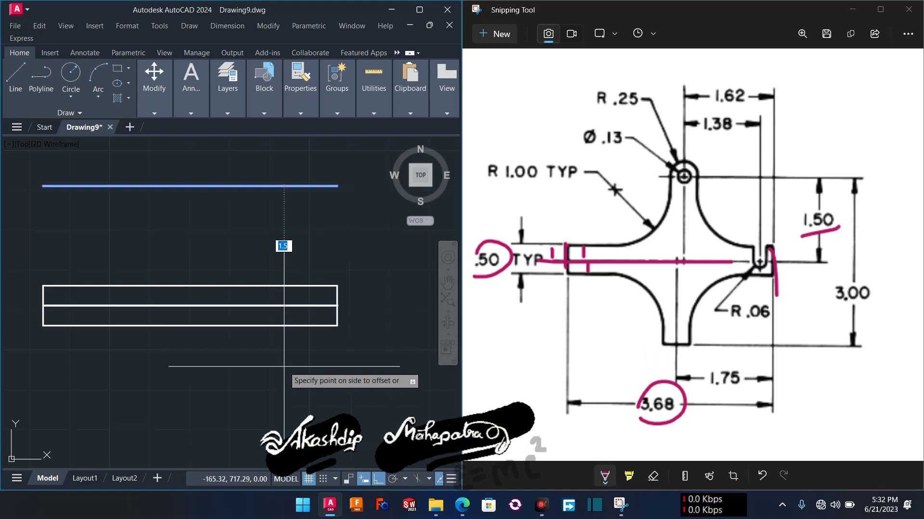
{"action": "type", "text": "3.00"}
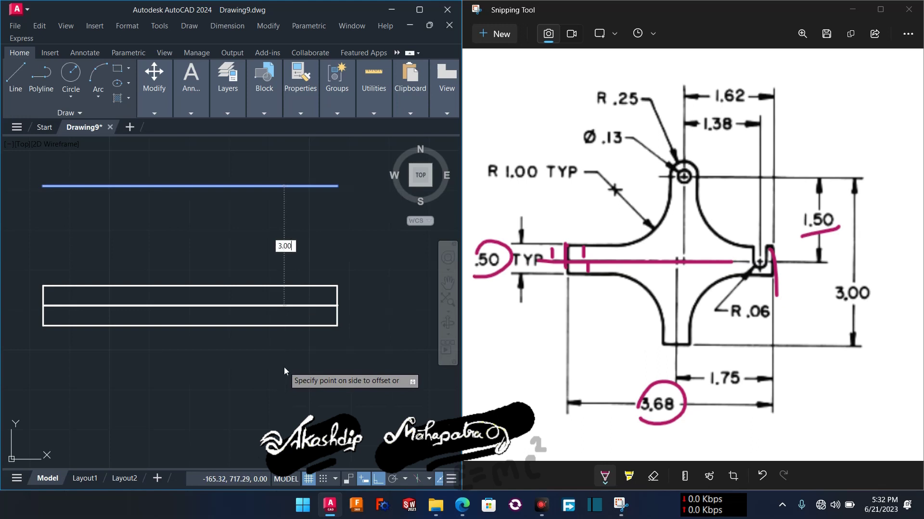
{"action": "key", "text": "Return"}
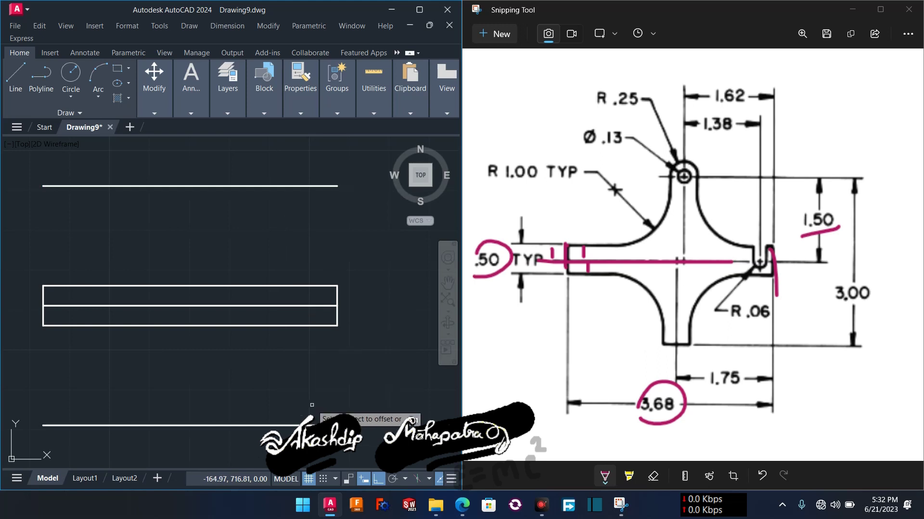
{"action": "scroll", "coordinate": [312, 405], "scroll_direction": "down", "scroll_amount": 1}
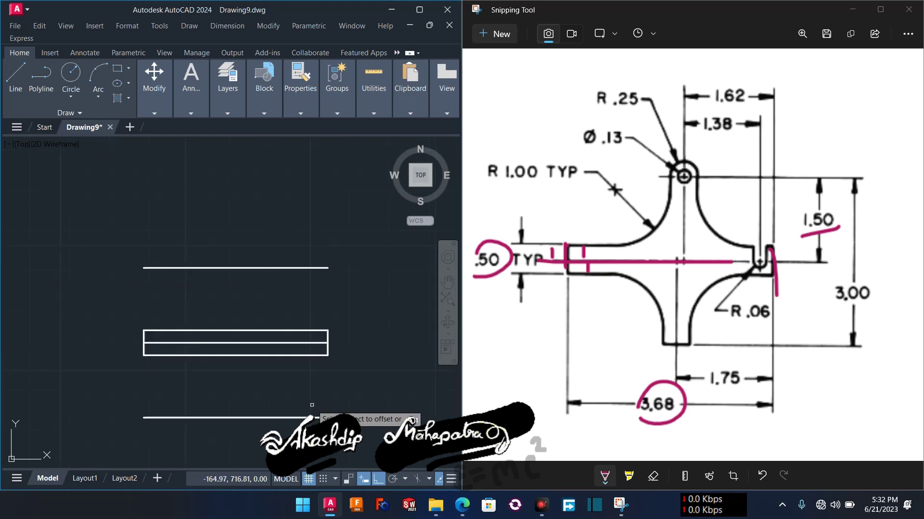
{"action": "scroll", "coordinate": [311, 405], "scroll_direction": "up", "scroll_amount": 1}
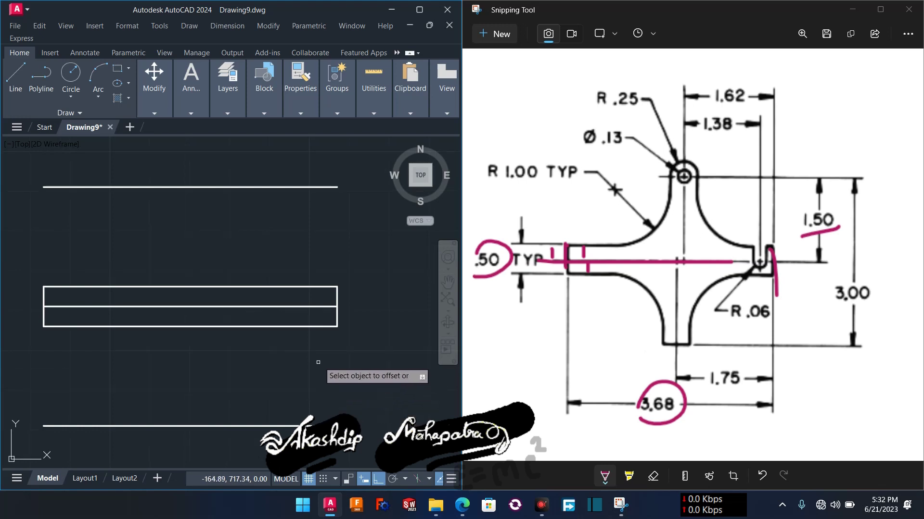
Step: Mark 1.75 on the reference and offset the strip's right edge 1.75 to the left
{"action": "left_click", "coordinate": [771, 374]}
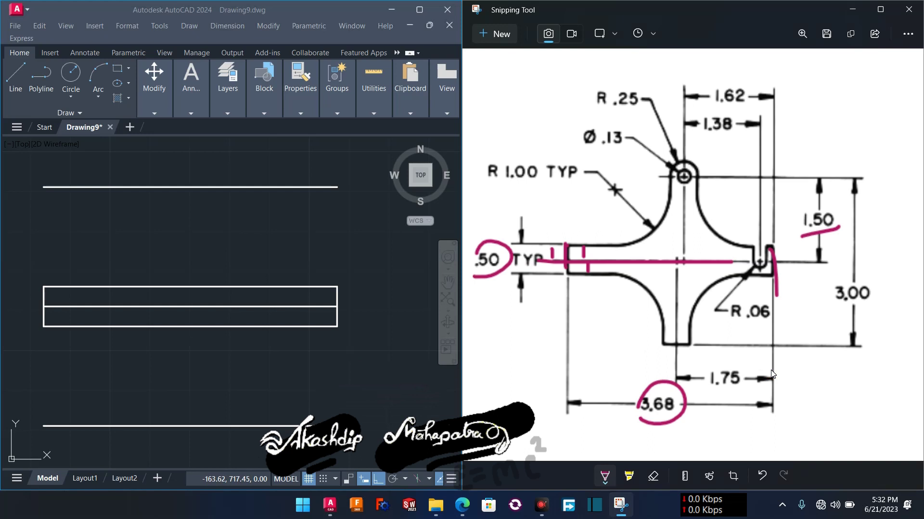
{"action": "mouse_move", "coordinate": [770, 355]}
{"action": "left_mouse_down"}
{"action": "mouse_move", "coordinate": [777, 388]}
{"action": "mouse_move", "coordinate": [683, 383]}
{"action": "left_mouse_up"}
{"action": "left_click_drag", "start_coordinate": [677, 334], "coordinate": [680, 368]}
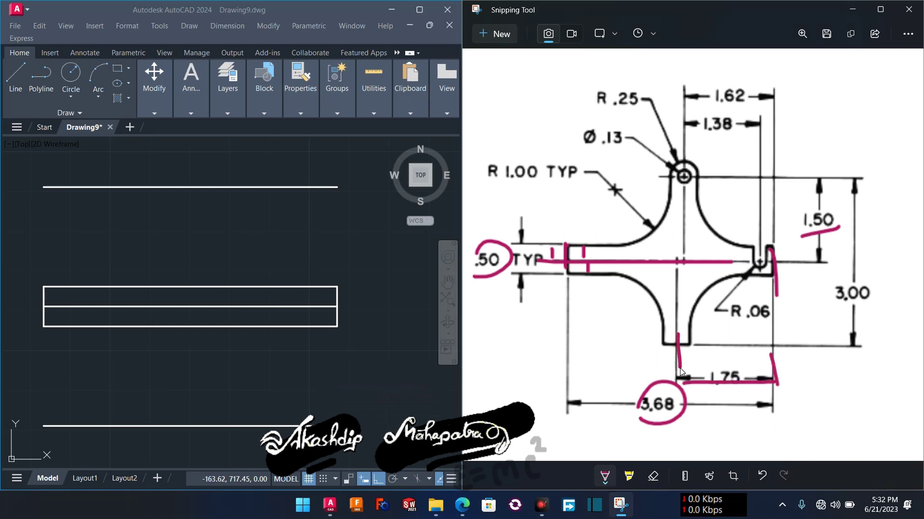
{"action": "left_click", "coordinate": [338, 318]}
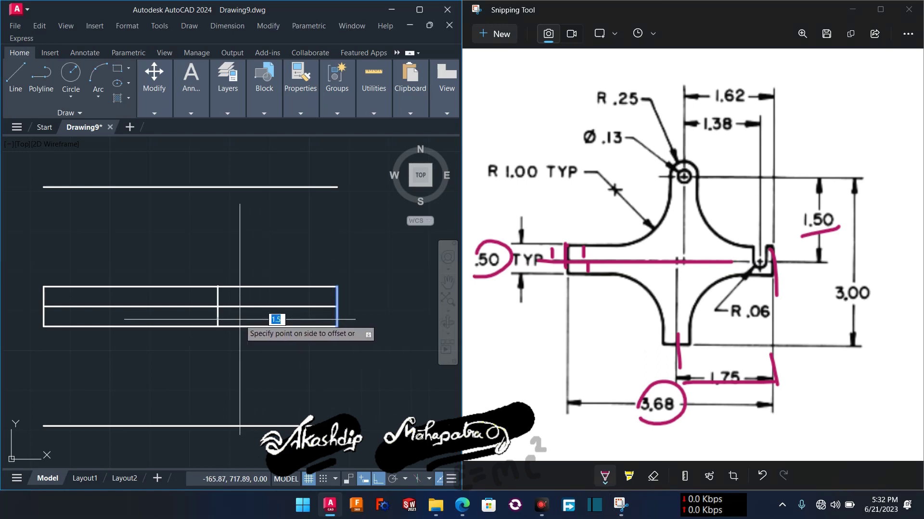
{"action": "type", "text": "1.75"}
{"action": "key", "text": "Return"}
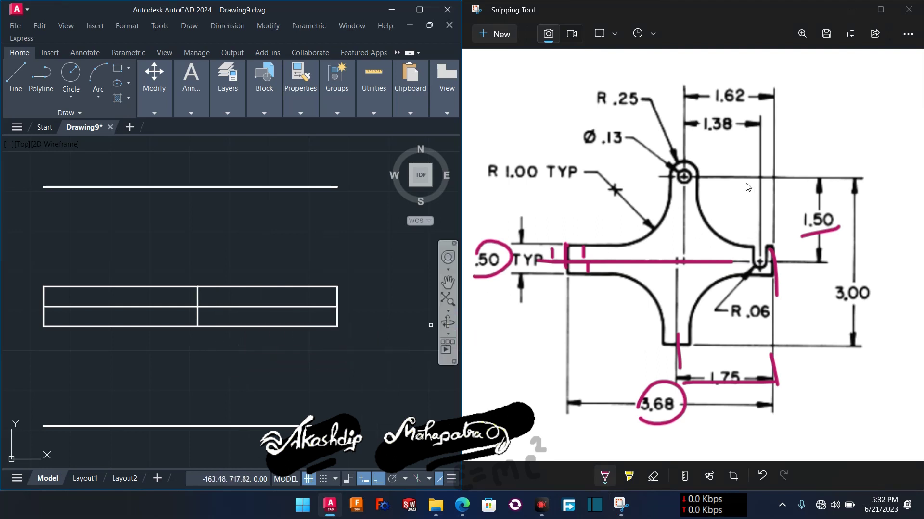
Step: Underline 1.62 on the reference and offset the right edge 1.62 to the left
{"action": "left_click_drag", "start_coordinate": [764, 105], "coordinate": [689, 108]}
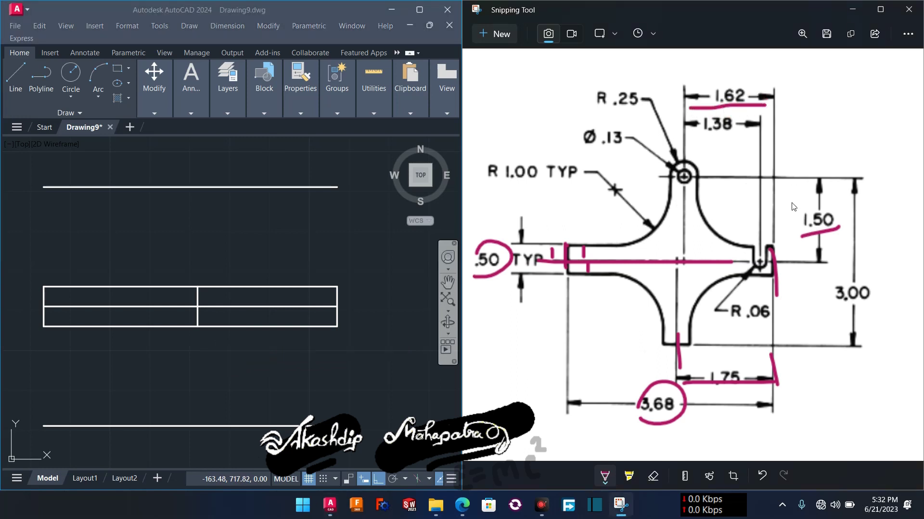
{"action": "left_click", "coordinate": [335, 300]}
{"action": "left_click", "coordinate": [337, 299]}
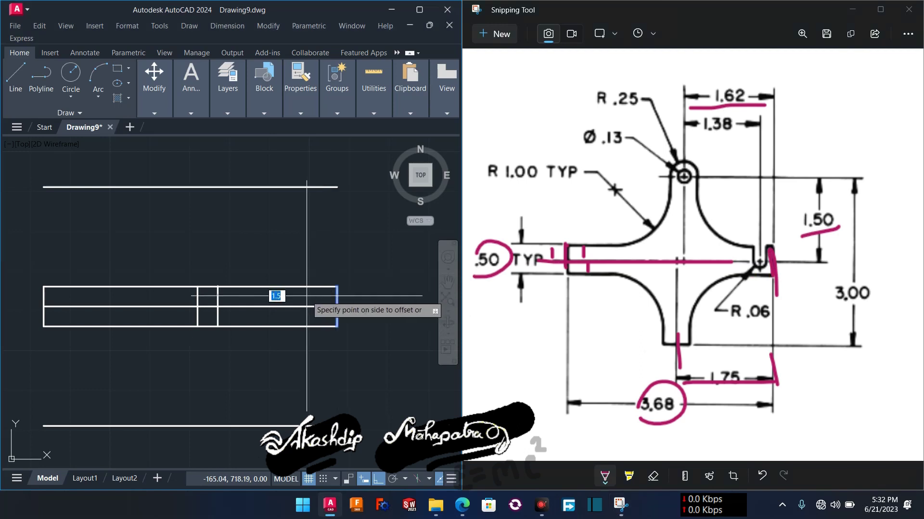
{"action": "type", "text": "1.62"}
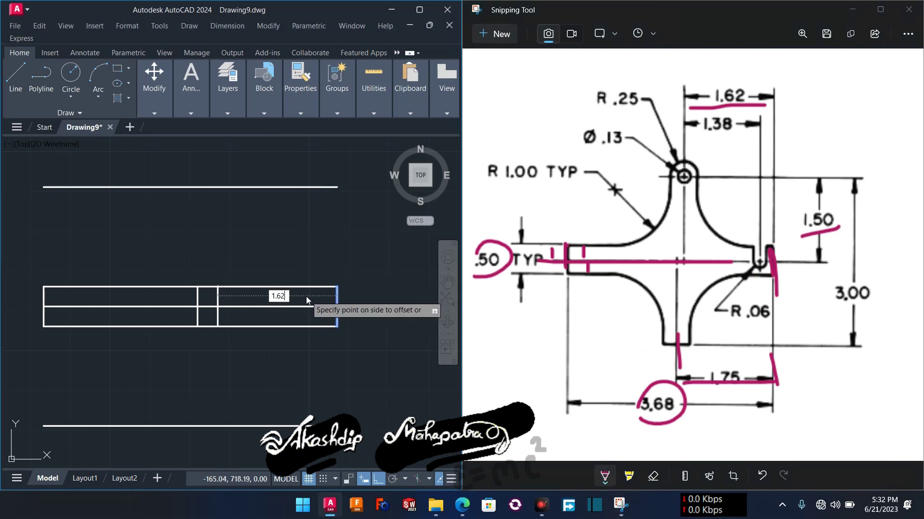
{"action": "key", "text": "Return"}
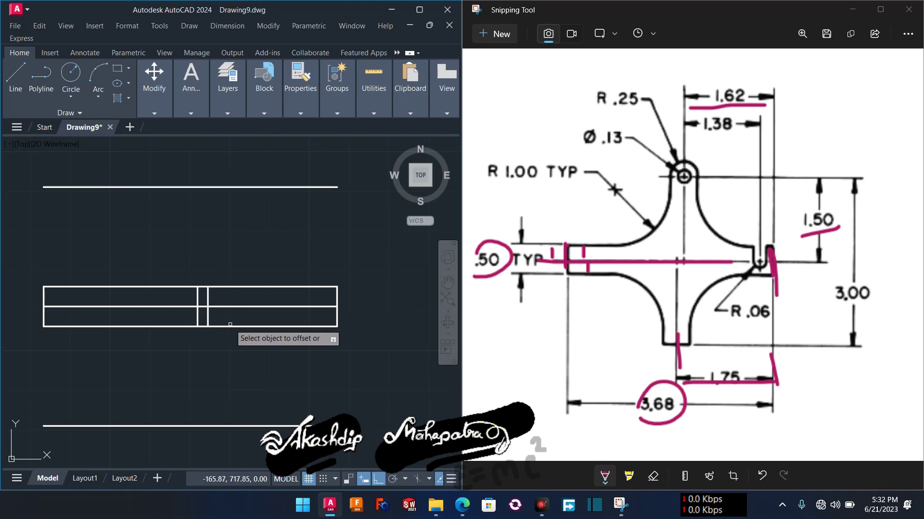
Step: Offset the 1.62 line 1.38 to the right, then undo the reference pen marks
{"action": "left_click", "coordinate": [209, 297]}
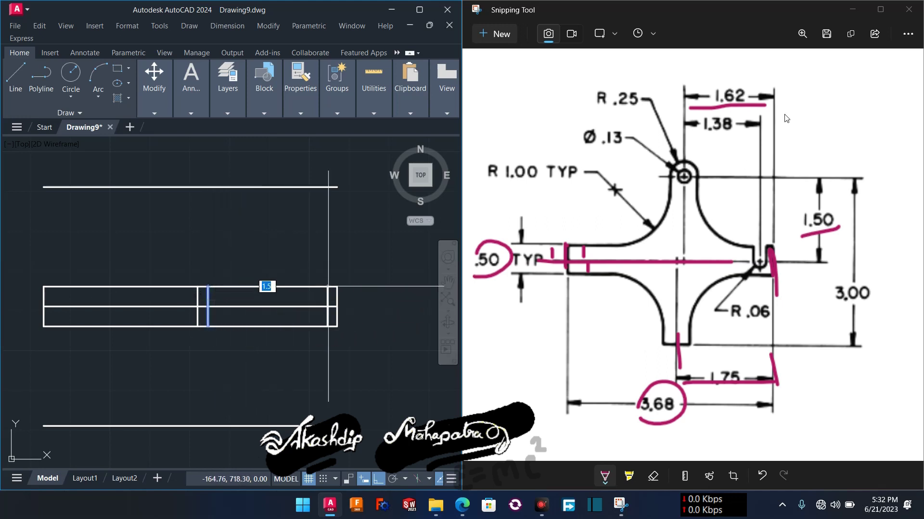
{"action": "left_click_drag", "start_coordinate": [713, 138], "coordinate": [733, 136]}
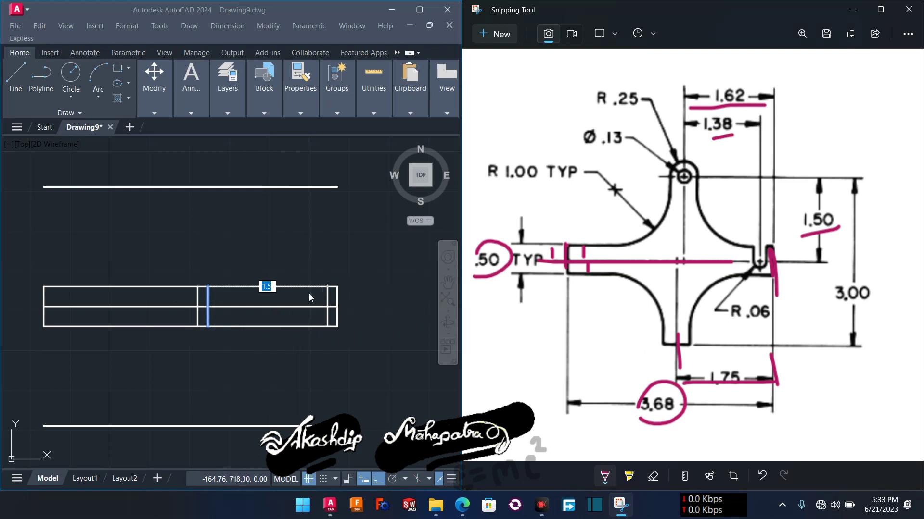
{"action": "left_click", "coordinate": [262, 299]}
{"action": "type", "text": "1.38"}
{"action": "key", "text": "Return"}
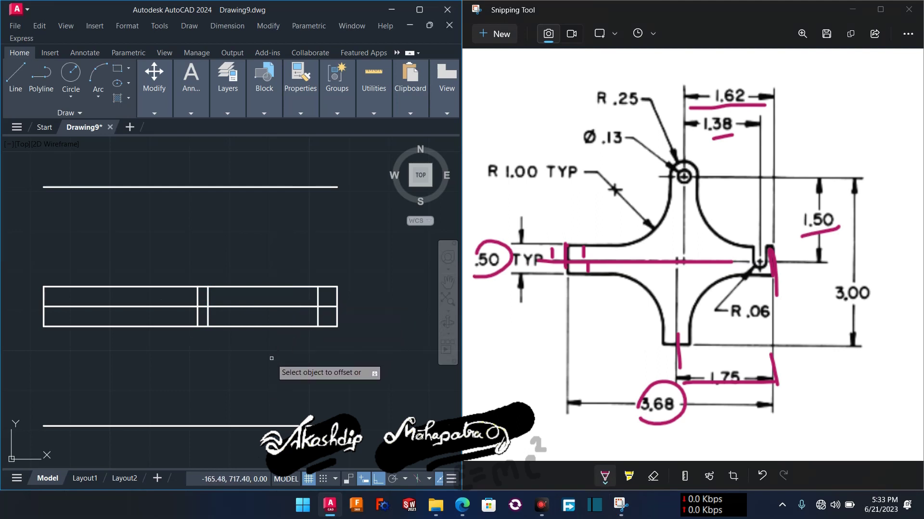
{"action": "left_click", "coordinate": [542, 373]}
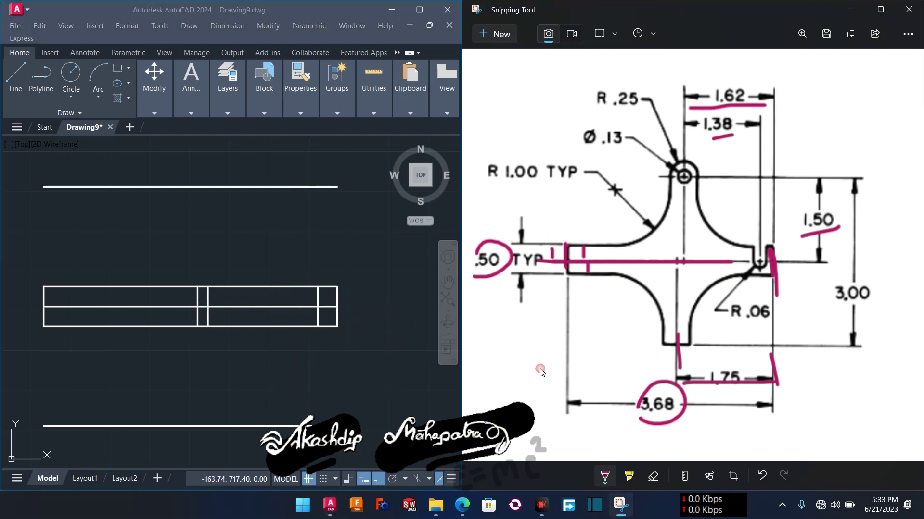
{"action": "key", "text": "ctrl+z"}
{"action": "key", "text": "ctrl+z"}
{"action": "key", "text": "ctrl+z"}
{"action": "key", "text": "ctrl+z"}
{"action": "key", "text": "ctrl+z"}
{"action": "key", "text": "ctrl+z"}
{"action": "key", "text": "ctrl+z"}
{"action": "key", "text": "ctrl+z"}
{"action": "key", "text": "ctrl+z"}
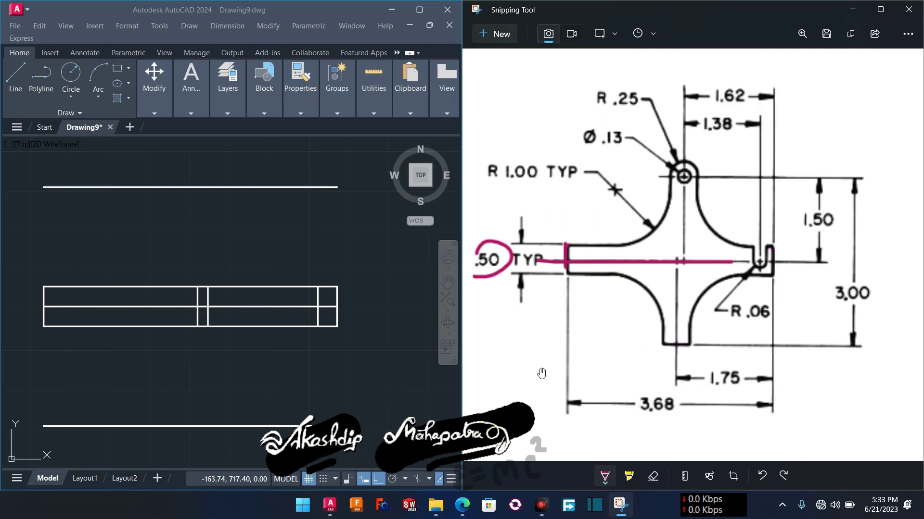
Step: Clear leftover markup and cross off the used .50, 3.00, 1.62, 1.38 and 1.75 dimensions
{"action": "key", "text": "ctrl+z"}
{"action": "key", "text": "ctrl+z"}
{"action": "key", "text": "ctrl+z"}
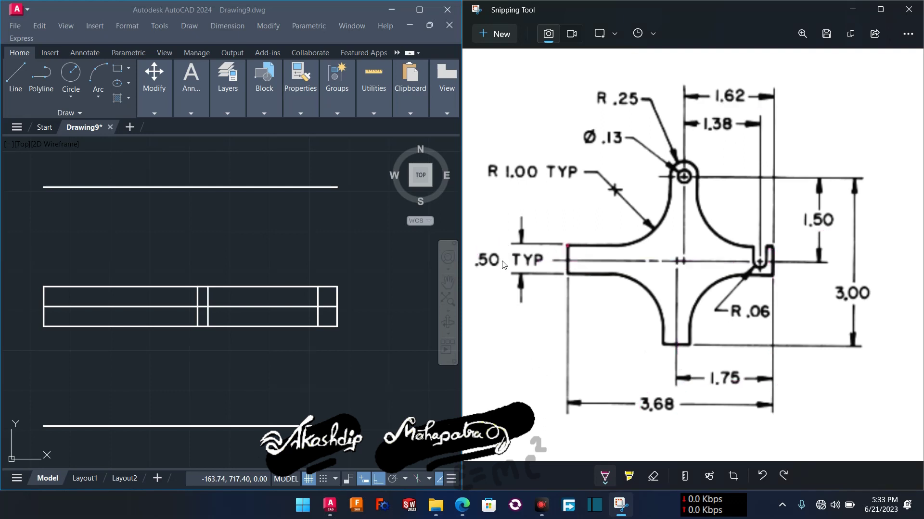
{"action": "left_click_drag", "start_coordinate": [503, 247], "coordinate": [480, 274]}
{"action": "left_click_drag", "start_coordinate": [874, 285], "coordinate": [840, 326]}
{"action": "left_click_drag", "start_coordinate": [736, 82], "coordinate": [716, 135]}
{"action": "left_click_drag", "start_coordinate": [734, 367], "coordinate": [719, 387]}
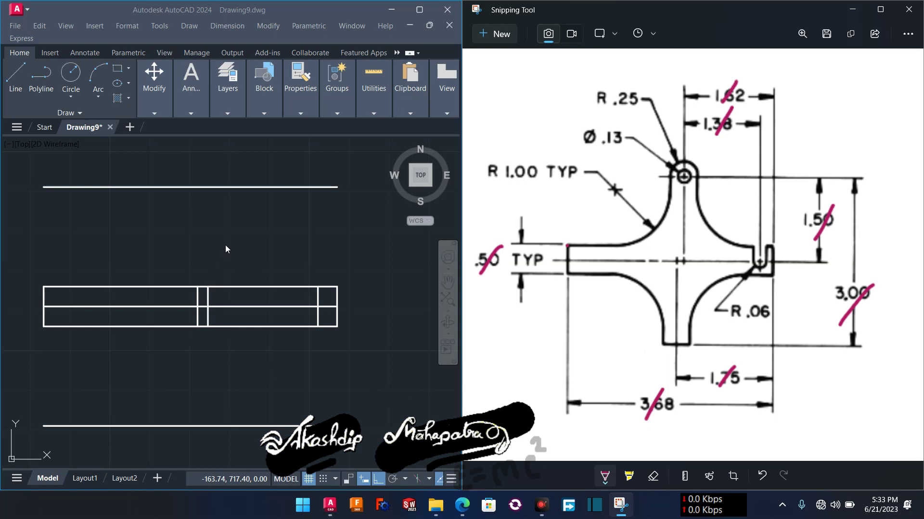
{"action": "left_click", "coordinate": [268, 237]}
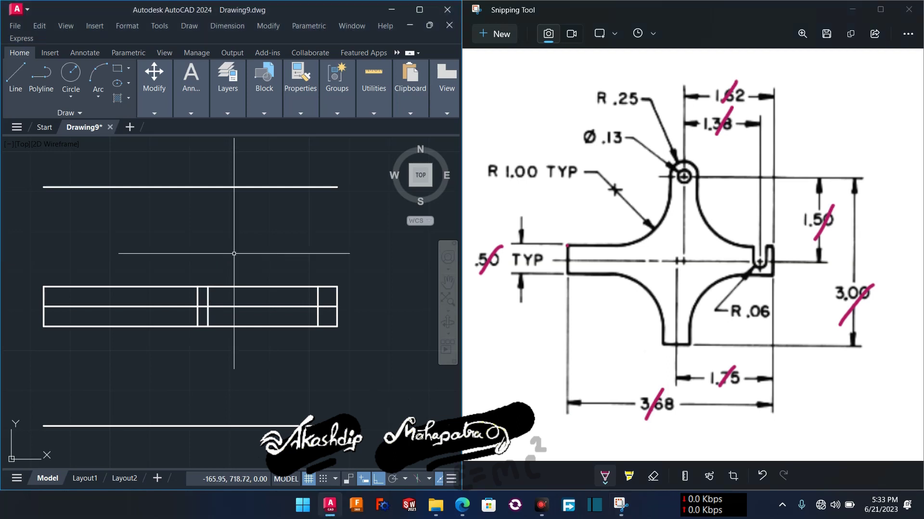
Step: Extend the two vertical lines to the top and bottom horizontal lines with TRIM
{"action": "type", "text": "tr"}
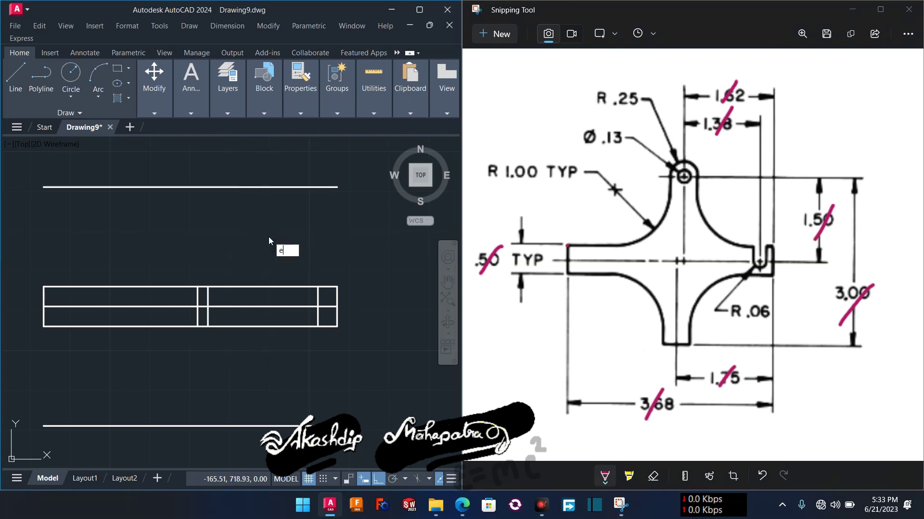
{"action": "key", "text": "Return"}
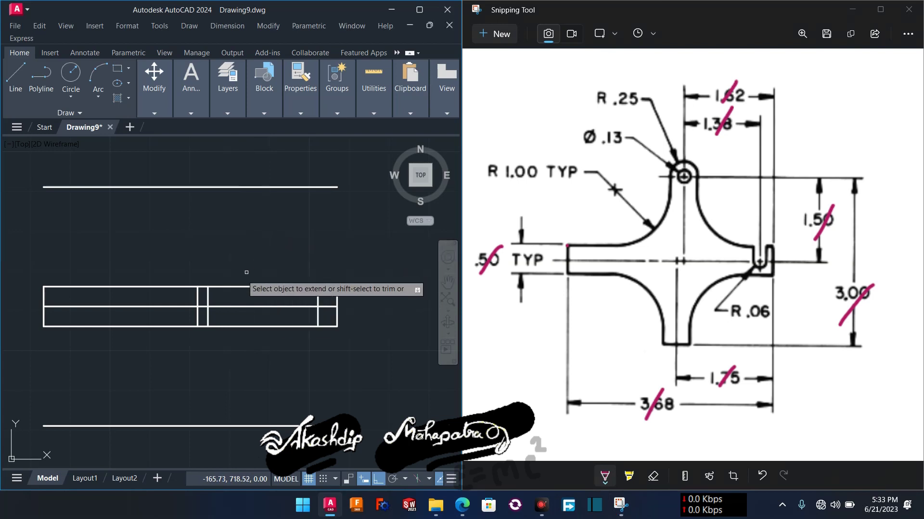
{"action": "left_click", "coordinate": [208, 295]}
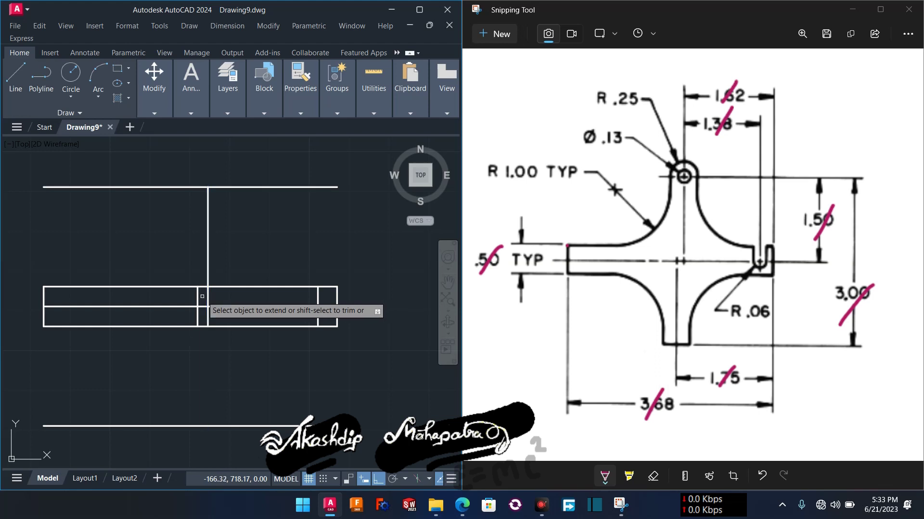
{"action": "left_click", "coordinate": [196, 319]}
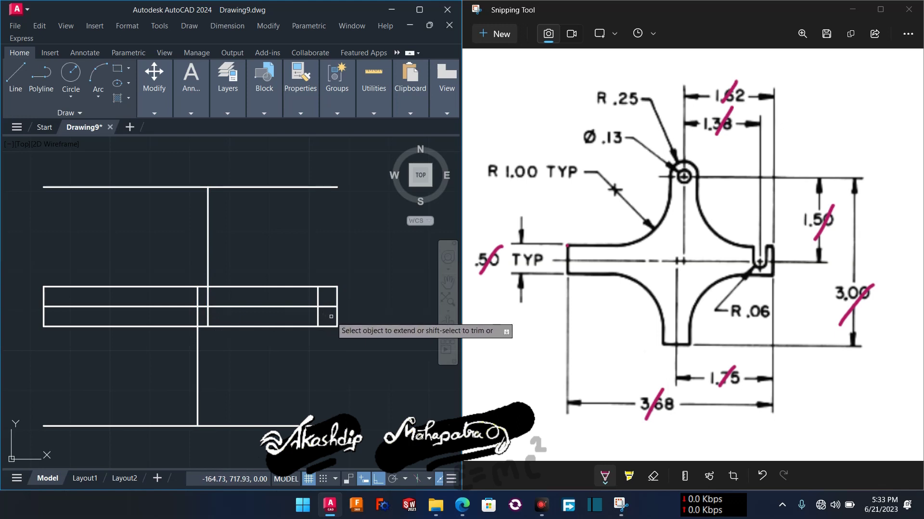
{"action": "key", "text": "Escape"}
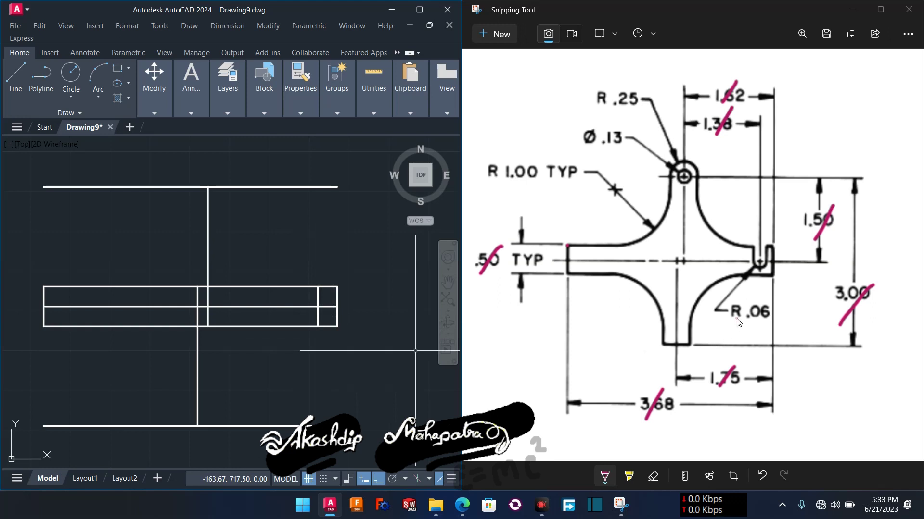
Step: Underline the R .06 callout on the reference, then undo the underline
{"action": "left_click", "coordinate": [732, 332]}
{"action": "left_click_drag", "start_coordinate": [730, 329], "coordinate": [759, 323]}
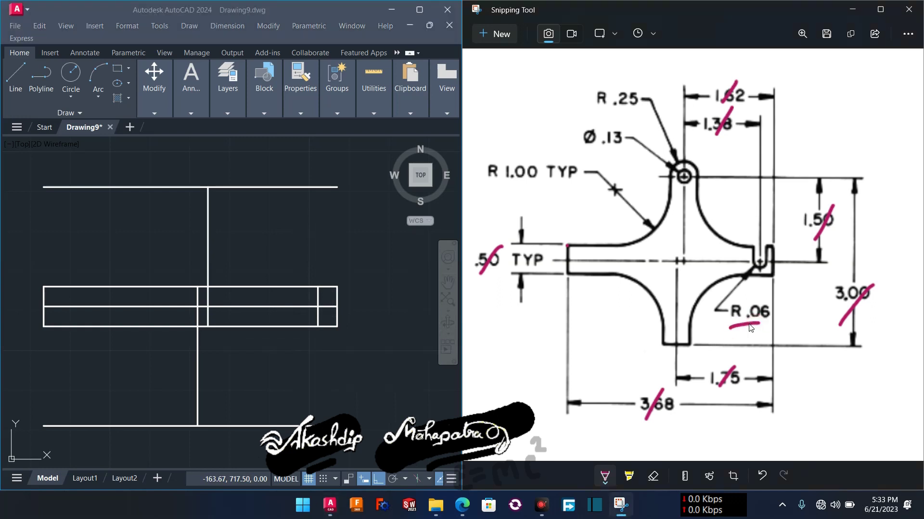
{"action": "key", "text": "ctrl+z"}
Step: Draw a radius 0.06 circle centred where the vertical line crosses the centre line
{"action": "left_click", "coordinate": [307, 344]}
{"action": "type", "text": "c"}
{"action": "key", "text": "Return"}
{"action": "scroll", "coordinate": [332, 321], "scroll_direction": "up", "scroll_amount": 2}
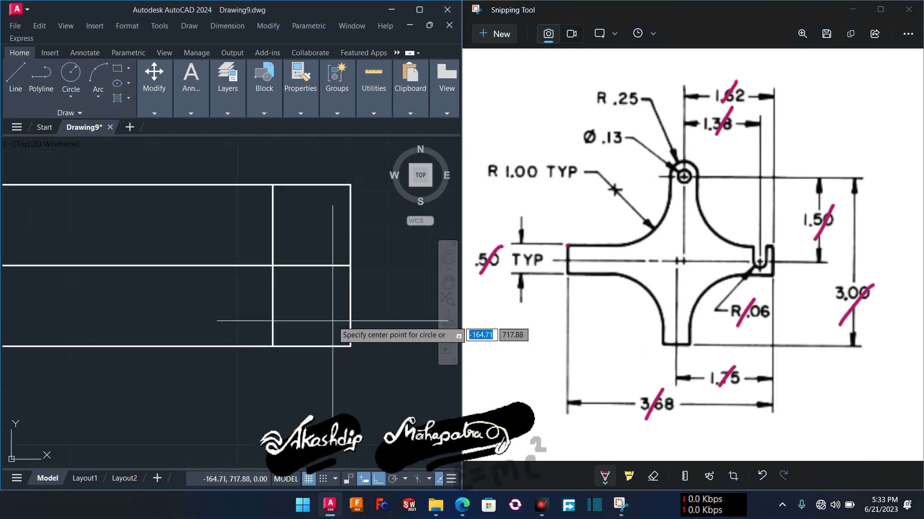
{"action": "left_click", "coordinate": [273, 266]}
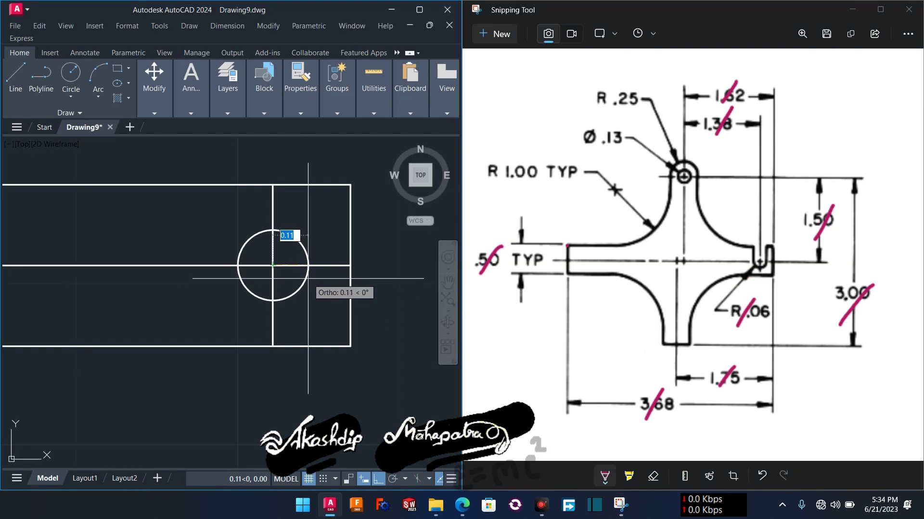
{"action": "type", "text": "06"}
{"action": "key", "text": "Return"}
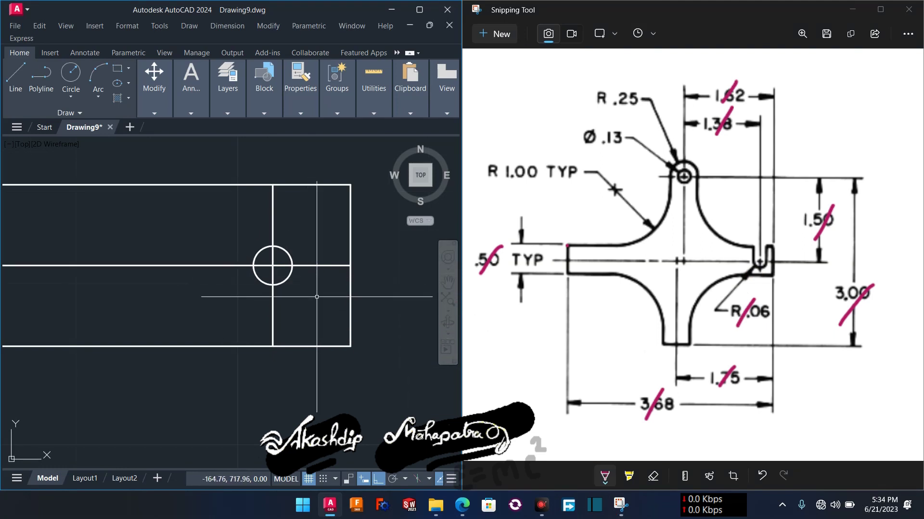
{"action": "middle_click_drag", "start_coordinate": [304, 276], "coordinate": [320, 289]}
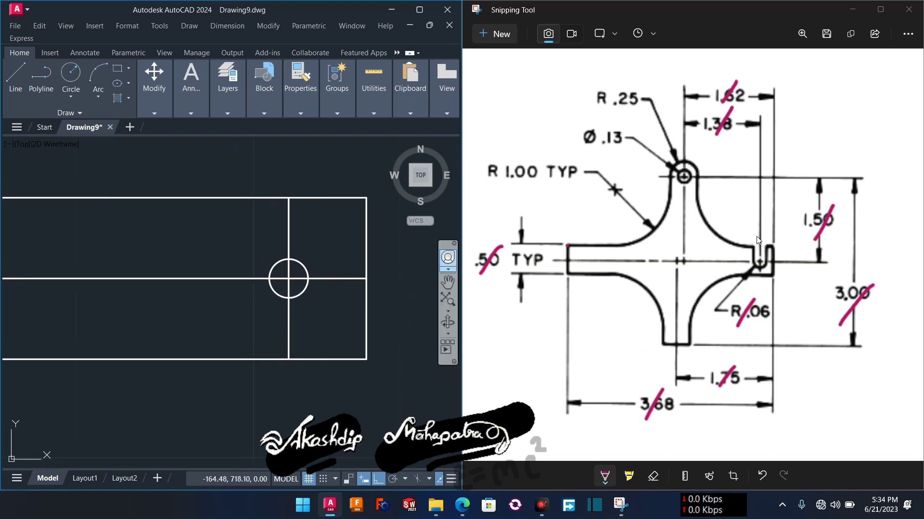
{"action": "type", "text": "l"}
{"action": "key", "text": "Return"}
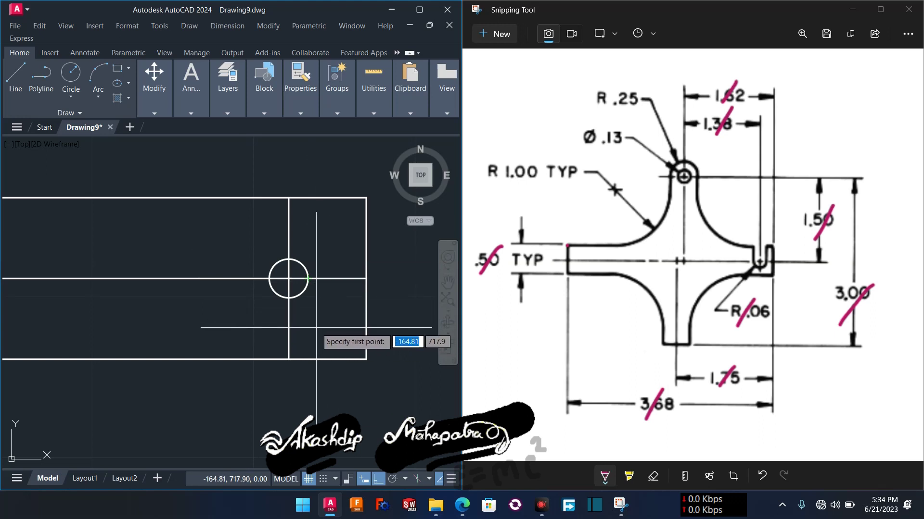
Step: Draw a vertical line tangent to the circle's right side, up to the bar's top edge
{"action": "right_click", "coordinate": [316, 327], "text": "shift"}
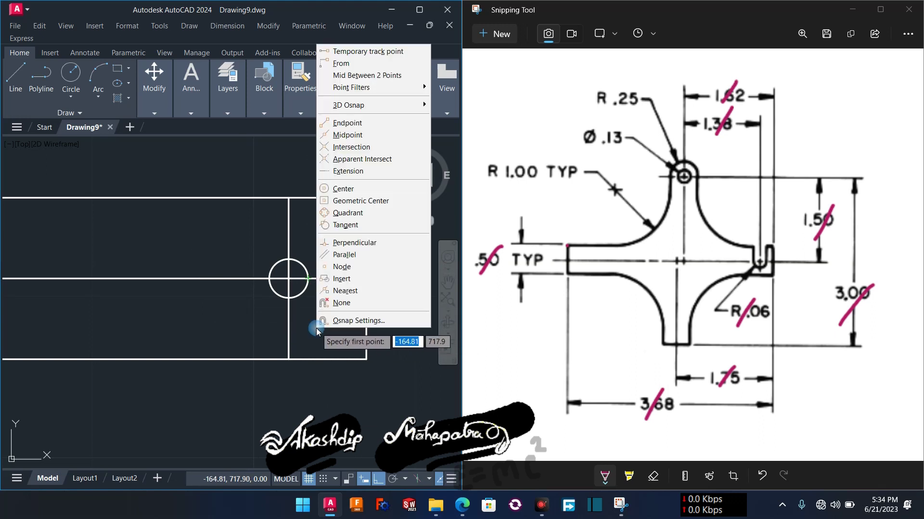
{"action": "left_click", "coordinate": [345, 225]}
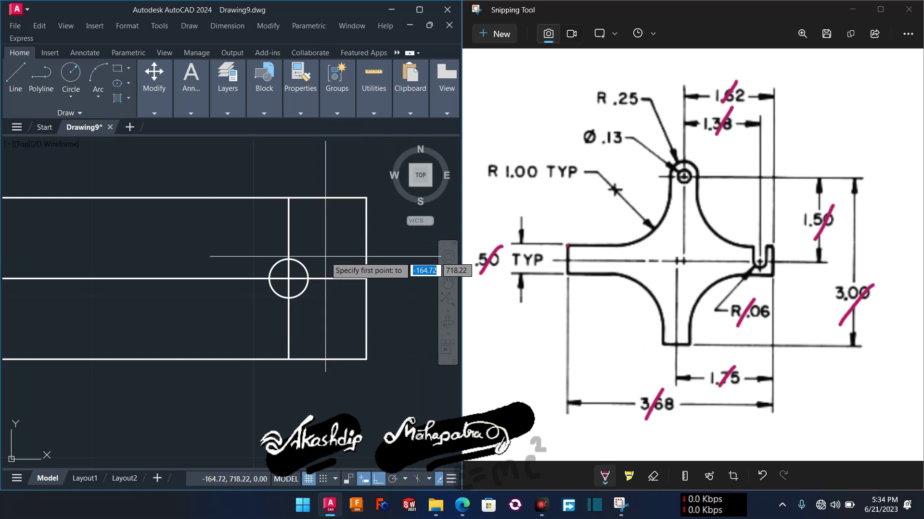
{"action": "left_click", "coordinate": [308, 278]}
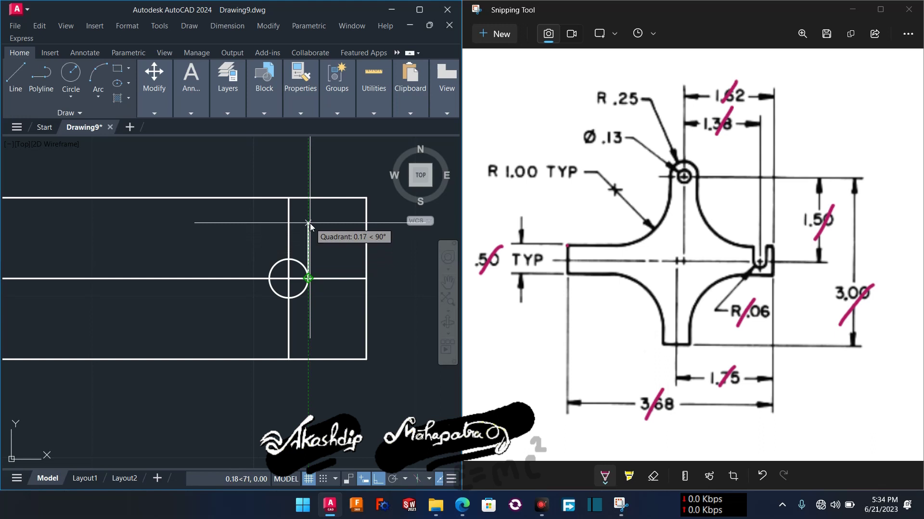
{"action": "right_click", "coordinate": [308, 223], "text": "shift"}
{"action": "left_click", "coordinate": [337, 407]}
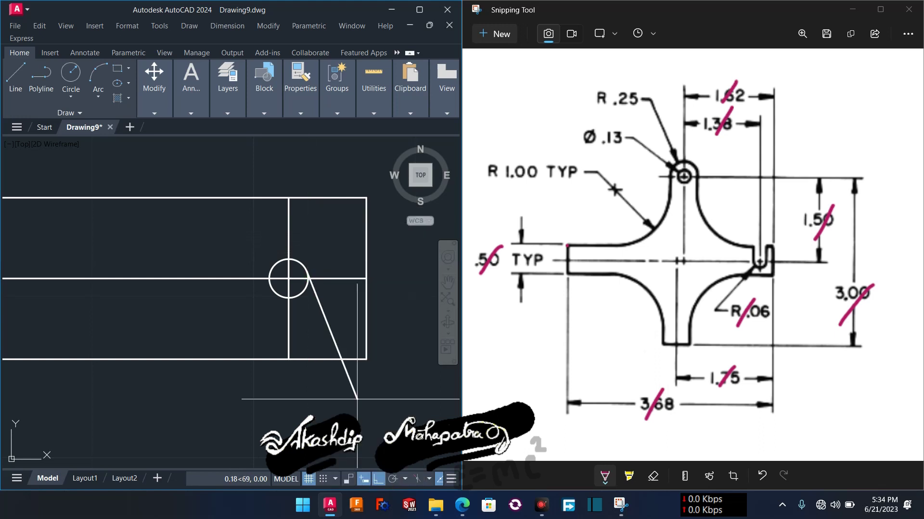
{"action": "left_click", "coordinate": [308, 197]}
{"action": "key", "text": "Escape"}
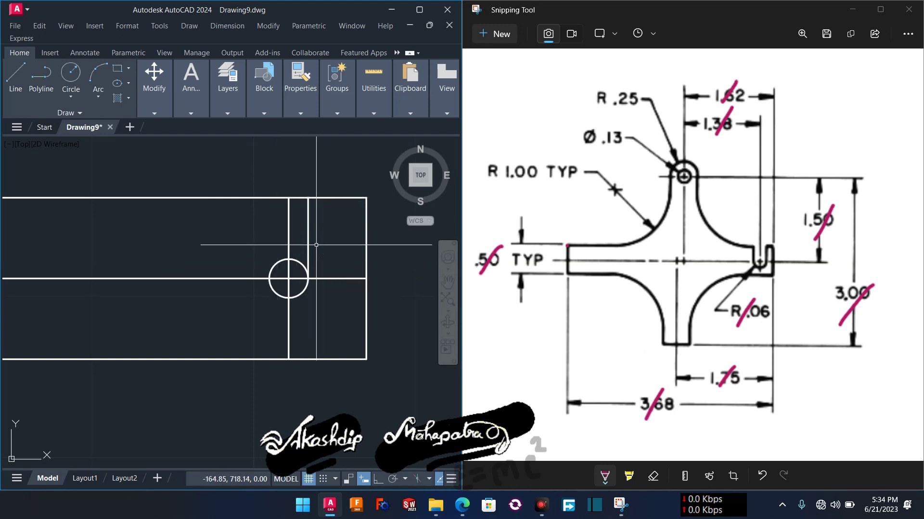
Step: Select the new tangent line and correct a mistyped command
{"action": "left_click", "coordinate": [307, 246]}
{"action": "type", "text": "CP"}
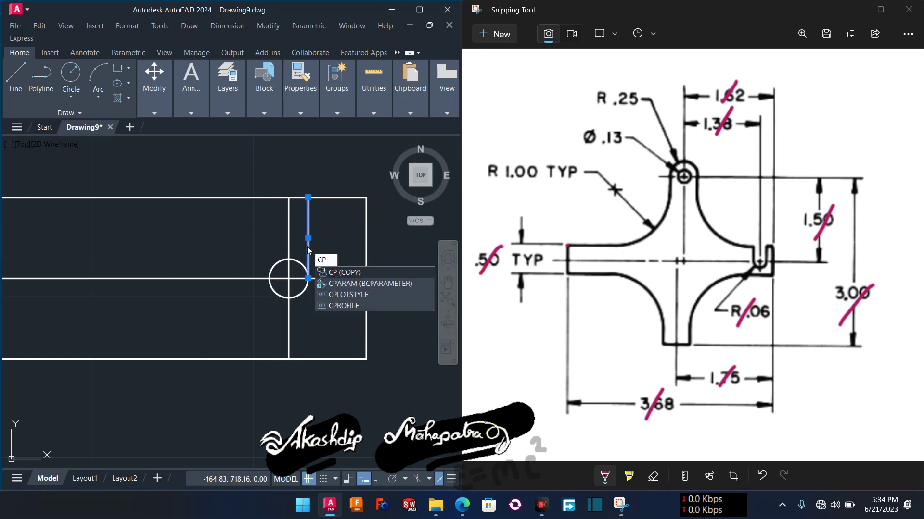
{"action": "key", "text": "BackSpace"}
{"action": "type", "text": "mi"}
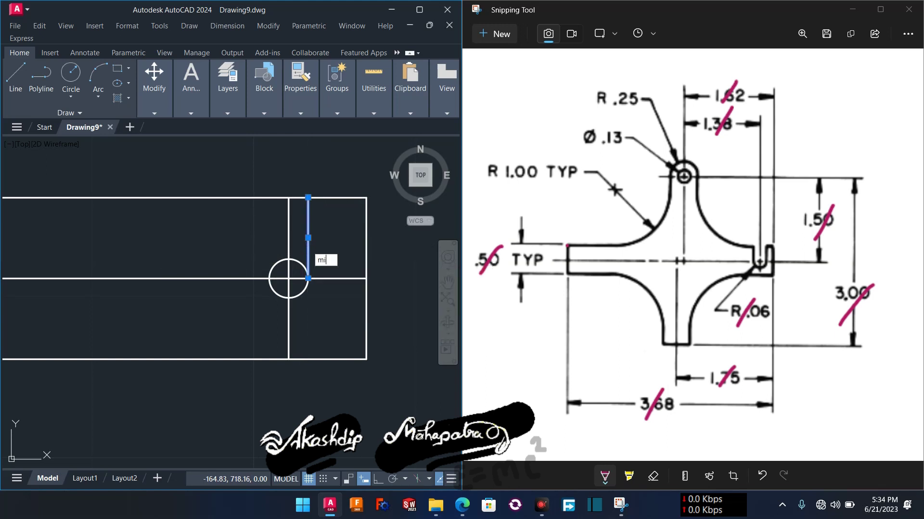
Step: Mirror the tangent line across the circle's vertical centre line, keeping the original
{"action": "key", "text": "Return"}
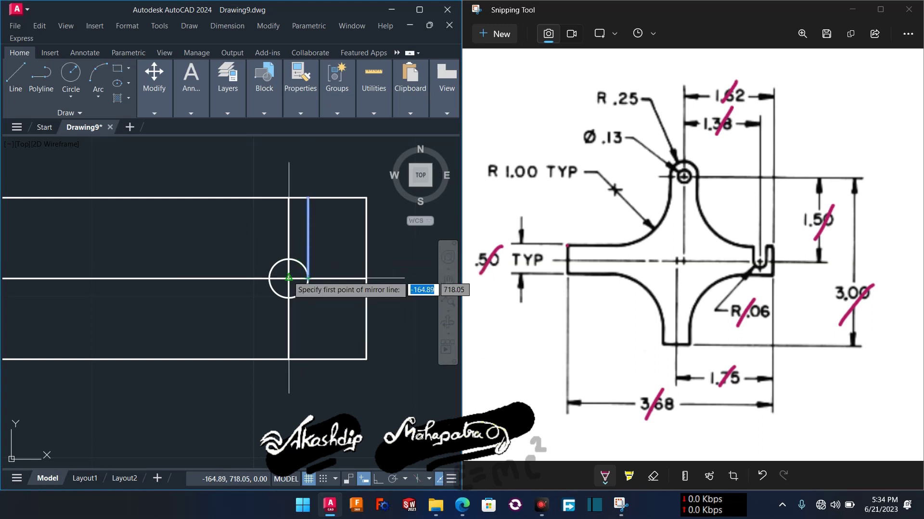
{"action": "left_click", "coordinate": [289, 278]}
{"action": "left_click", "coordinate": [290, 198]}
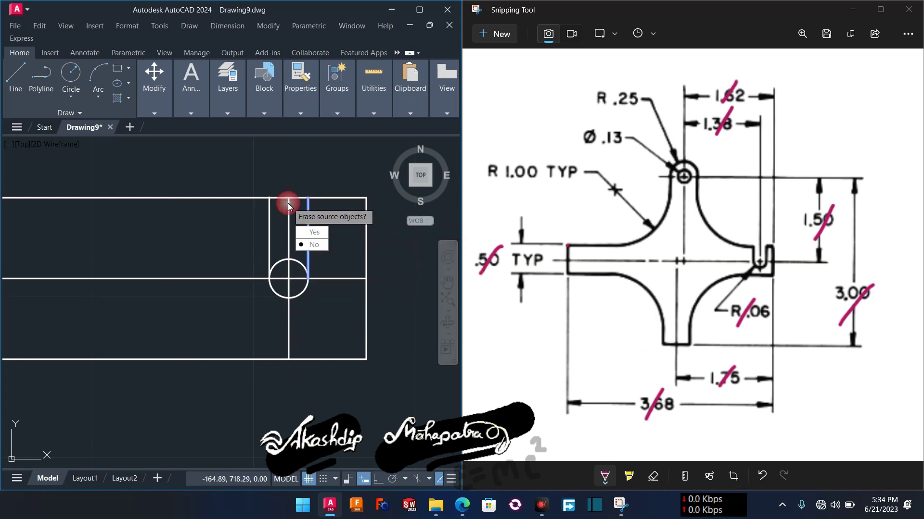
{"action": "key", "text": "Return"}
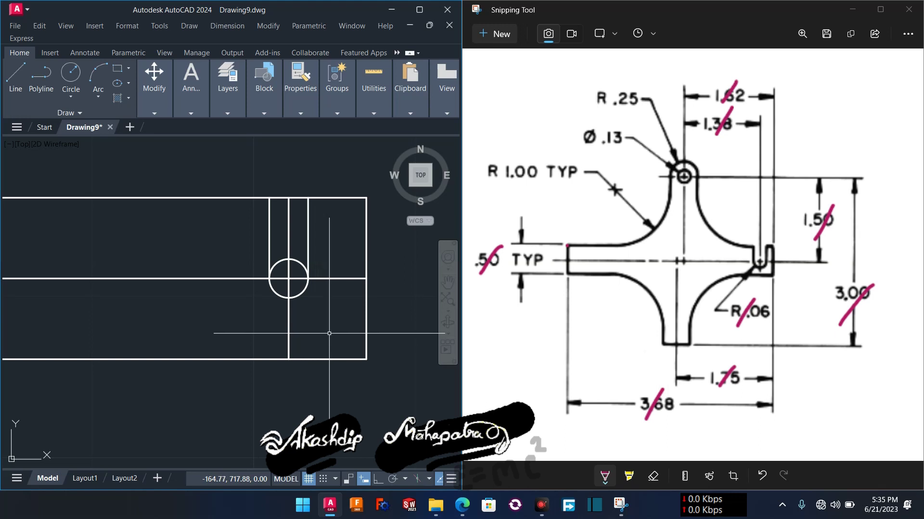
Step: Check the mirrored slot walls and start the TRIM command
{"action": "scroll", "coordinate": [316, 337], "scroll_direction": "down", "scroll_amount": 1}
{"action": "scroll", "coordinate": [315, 336], "scroll_direction": "down", "scroll_amount": 4}
{"action": "scroll", "coordinate": [308, 288], "scroll_direction": "up", "scroll_amount": 3}
{"action": "scroll", "coordinate": [301, 214], "scroll_direction": "up", "scroll_amount": 3}
{"action": "type", "text": "tr"}
{"action": "key", "text": "Return"}
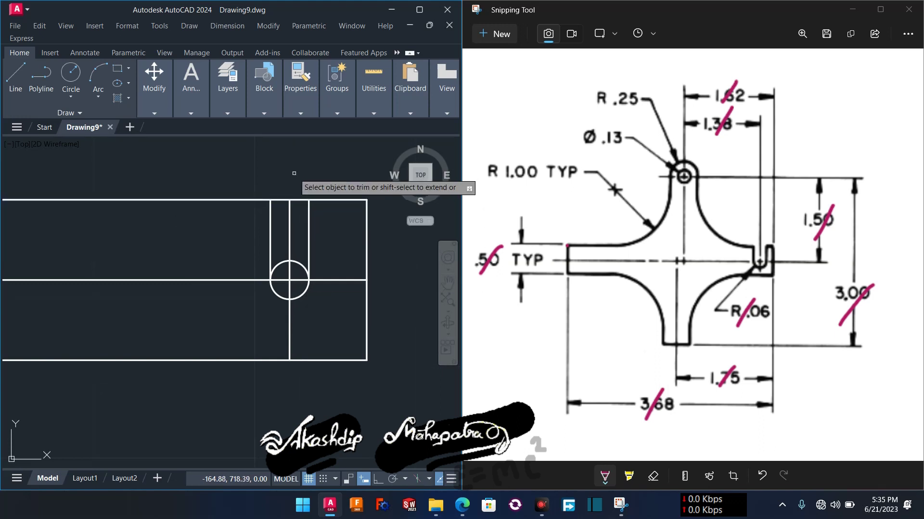
Step: Trim the top line across the slot opening and delete the slot's vertical and horizontal centre lines
{"action": "left_click", "coordinate": [283, 199]}
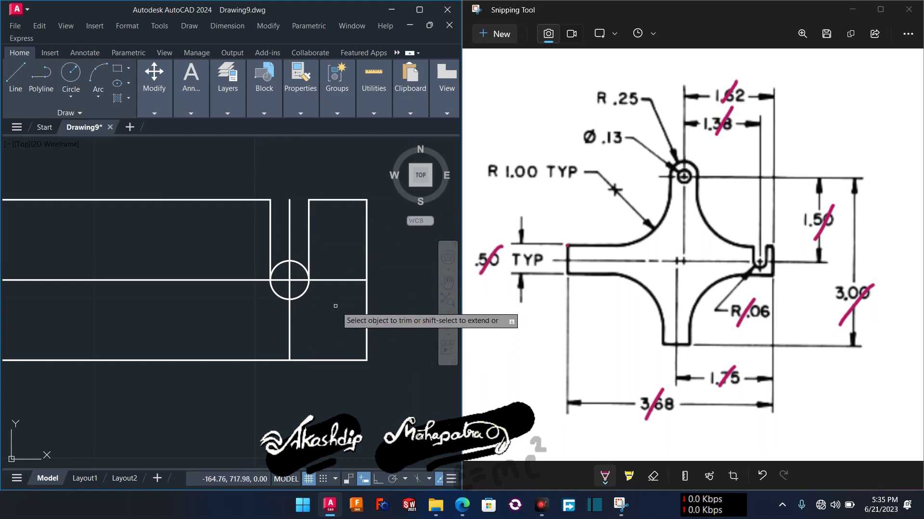
{"action": "key", "text": "Escape"}
{"action": "left_click", "coordinate": [289, 250]}
{"action": "key", "text": "Delete"}
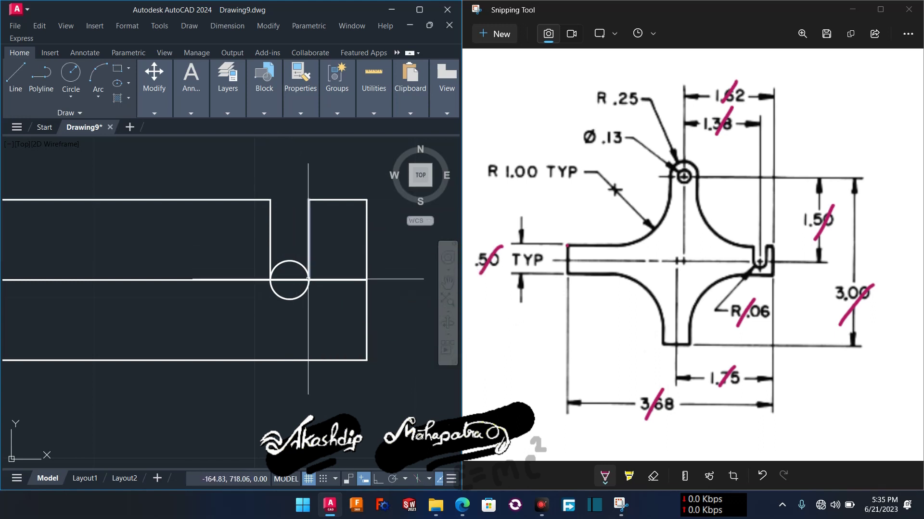
{"action": "scroll", "coordinate": [309, 280], "scroll_direction": "down", "scroll_amount": 2}
{"action": "left_click", "coordinate": [319, 279]}
{"action": "key", "text": "Delete"}
{"action": "scroll", "coordinate": [319, 339], "scroll_direction": "down", "scroll_amount": 3}
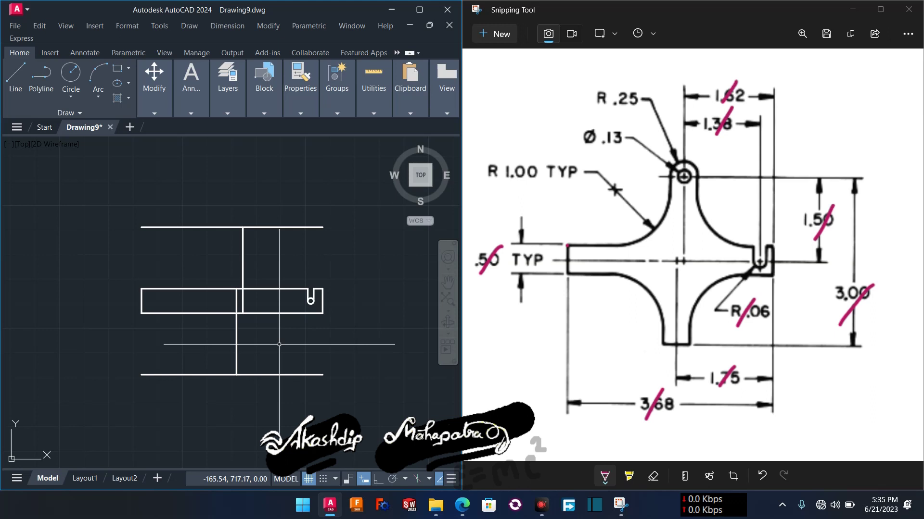
{"action": "scroll", "coordinate": [291, 341], "scroll_direction": "up", "scroll_amount": 3}
{"action": "scroll", "coordinate": [308, 346], "scroll_direction": "up", "scroll_amount": 2}
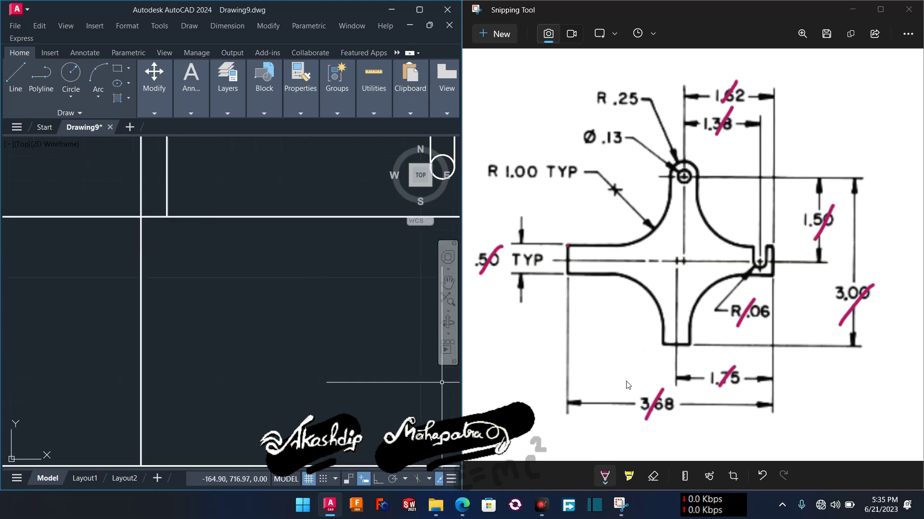
Step: On the reference image, circle the .50 dimension and mark the bottom arm's edge
{"action": "left_click", "coordinate": [492, 246]}
{"action": "mouse_move", "coordinate": [491, 244]}
{"action": "left_mouse_down"}
{"action": "mouse_move", "coordinate": [470, 263]}
{"action": "mouse_move", "coordinate": [497, 277]}
{"action": "left_mouse_up"}
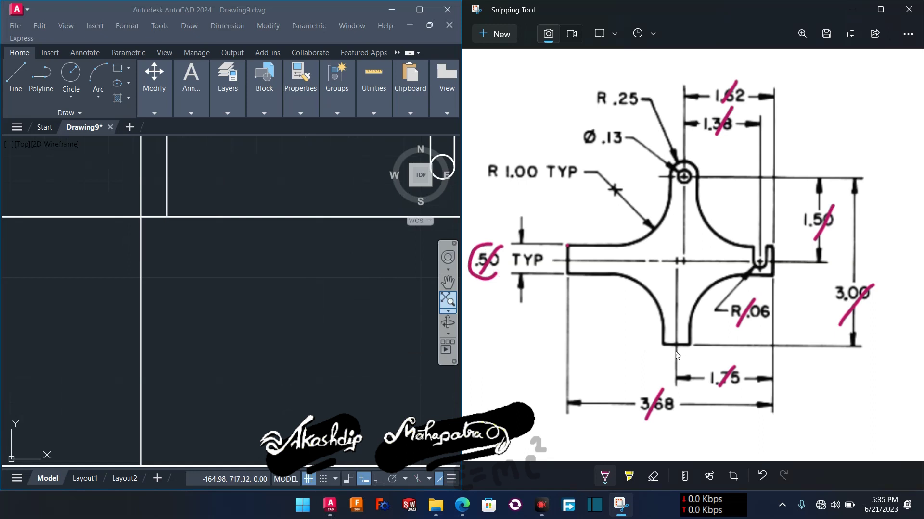
{"action": "left_click_drag", "start_coordinate": [665, 355], "coordinate": [691, 360]}
{"action": "scroll", "coordinate": [338, 363], "scroll_direction": "down", "scroll_amount": 2}
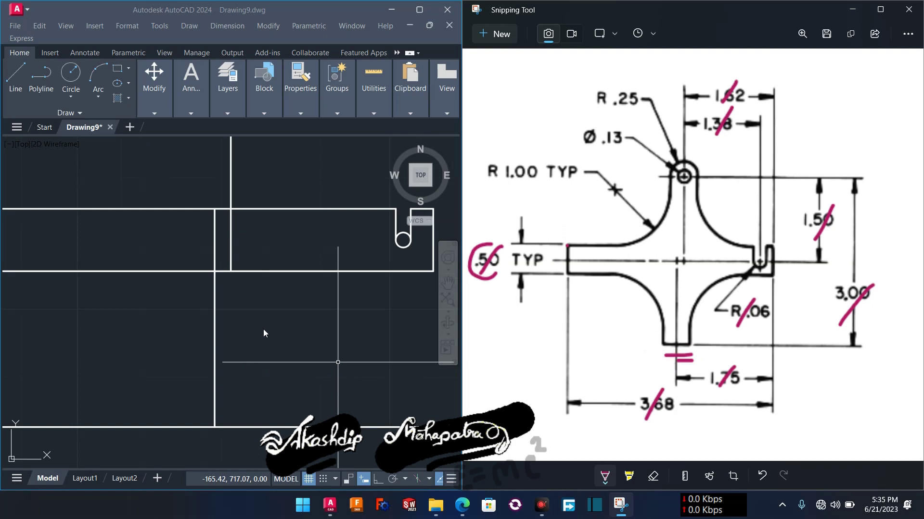
{"action": "scroll", "coordinate": [264, 333], "scroll_direction": "down", "scroll_amount": 2}
{"action": "left_click", "coordinate": [268, 352]}
{"action": "scroll", "coordinate": [255, 342], "scroll_direction": "down", "scroll_amount": 1}
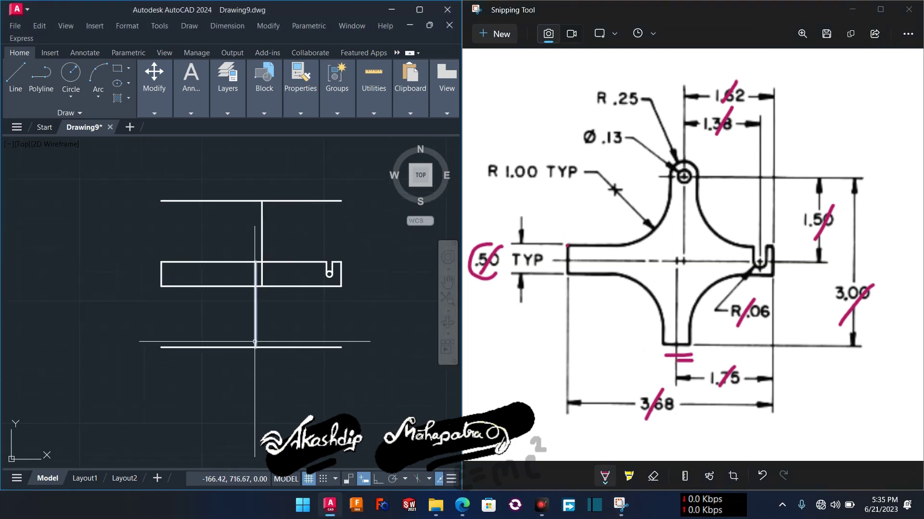
{"action": "scroll", "coordinate": [254, 342], "scroll_direction": "up", "scroll_amount": 2}
{"action": "scroll", "coordinate": [262, 330], "scroll_direction": "up", "scroll_amount": 2}
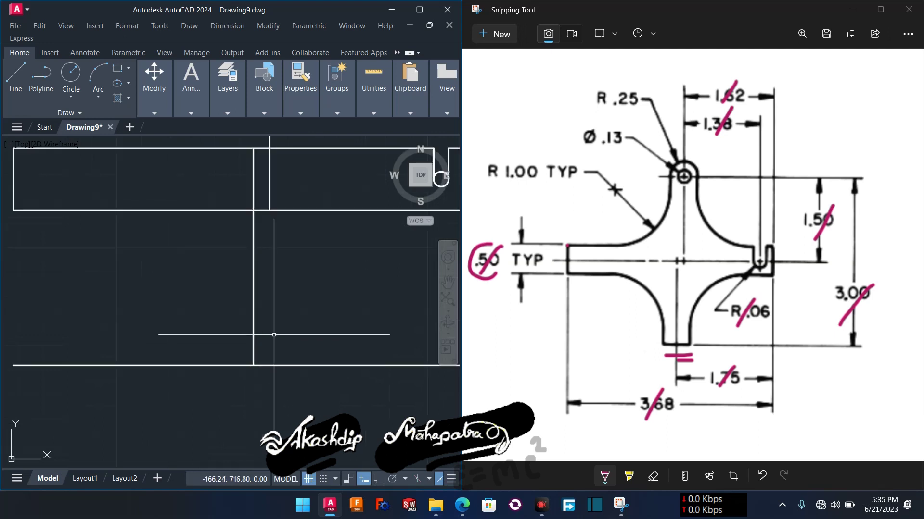
Step: Offset the lower arm's vertical centre line 0.25 to the right and 0.25 to the left
{"action": "left_click", "coordinate": [253, 326]}
{"action": "type", "text": "o"}
{"action": "key", "text": "Return"}
{"action": "type", "text": "0.25"}
{"action": "key", "text": "Return"}
{"action": "left_click", "coordinate": [253, 331]}
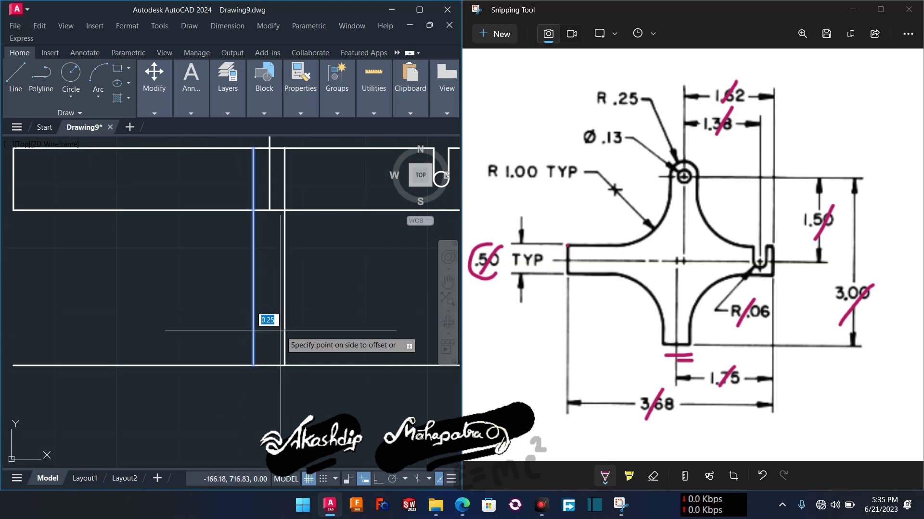
{"action": "left_click", "coordinate": [280, 331]}
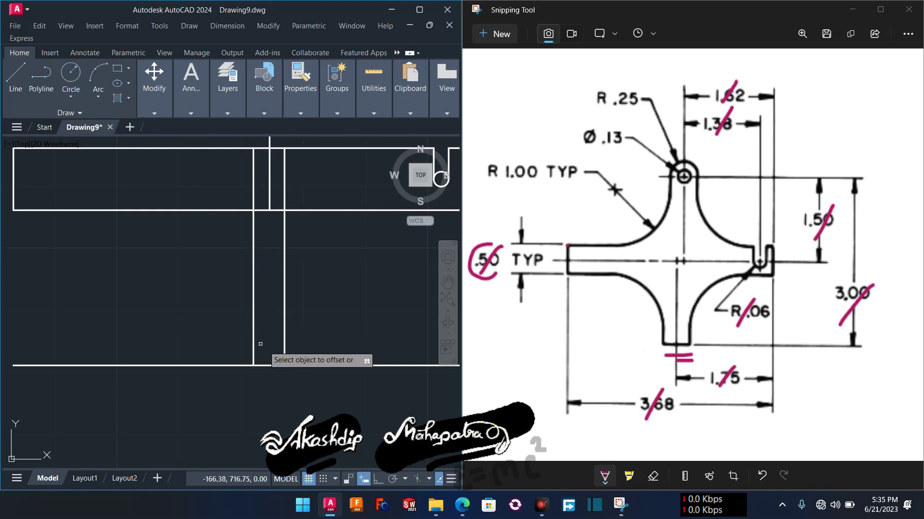
{"action": "left_click", "coordinate": [253, 340]}
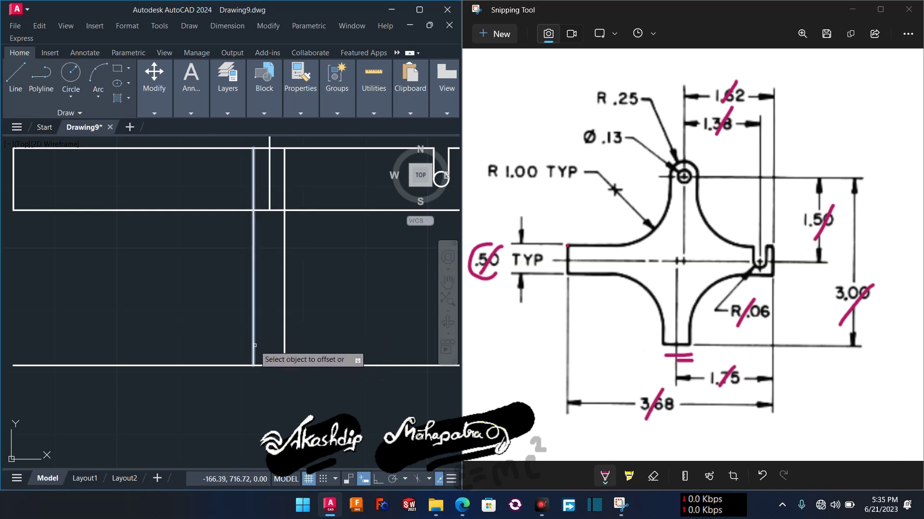
{"action": "left_click", "coordinate": [222, 345]}
{"action": "scroll", "coordinate": [230, 351], "scroll_direction": "down", "scroll_amount": 3}
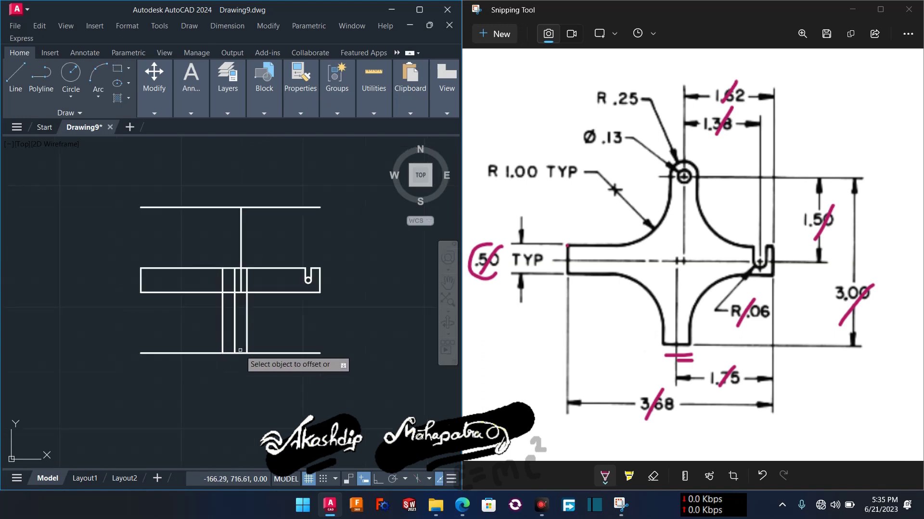
{"action": "scroll", "coordinate": [240, 350], "scroll_direction": "up", "scroll_amount": 1}
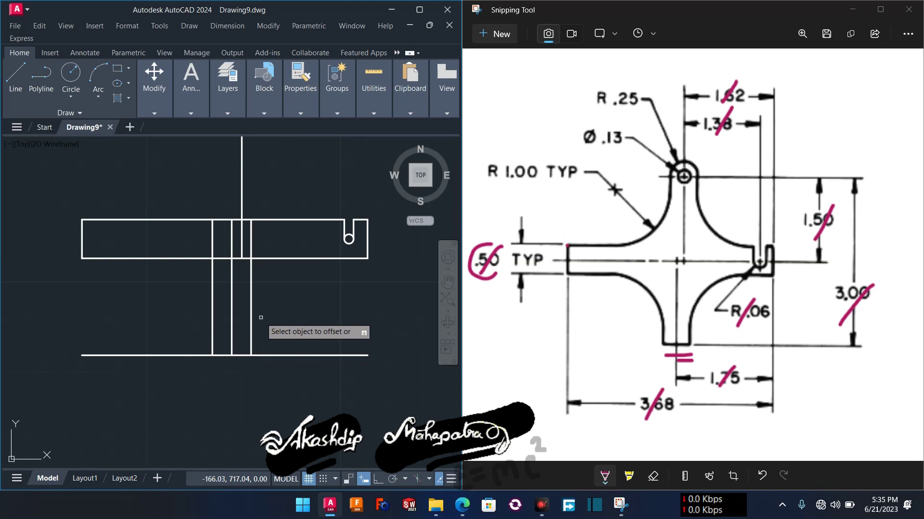
{"action": "key", "text": "Escape"}
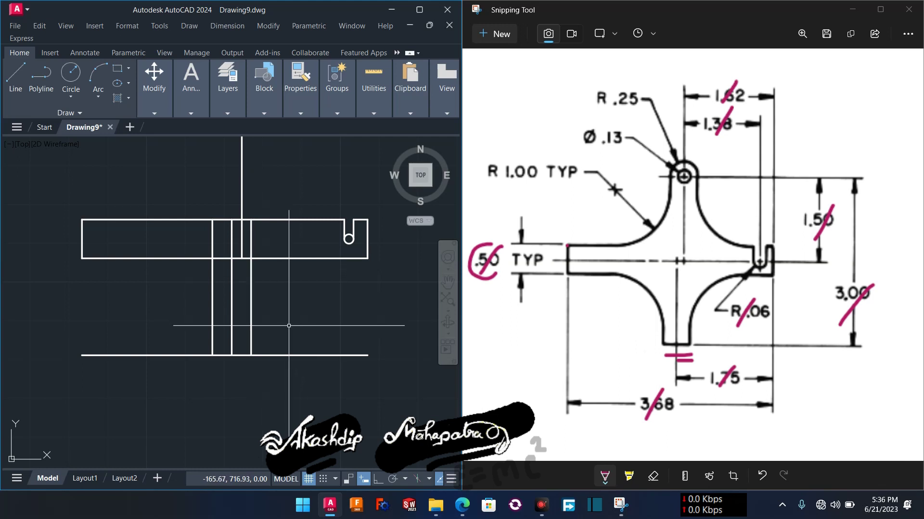
{"action": "left_click", "coordinate": [292, 319]}
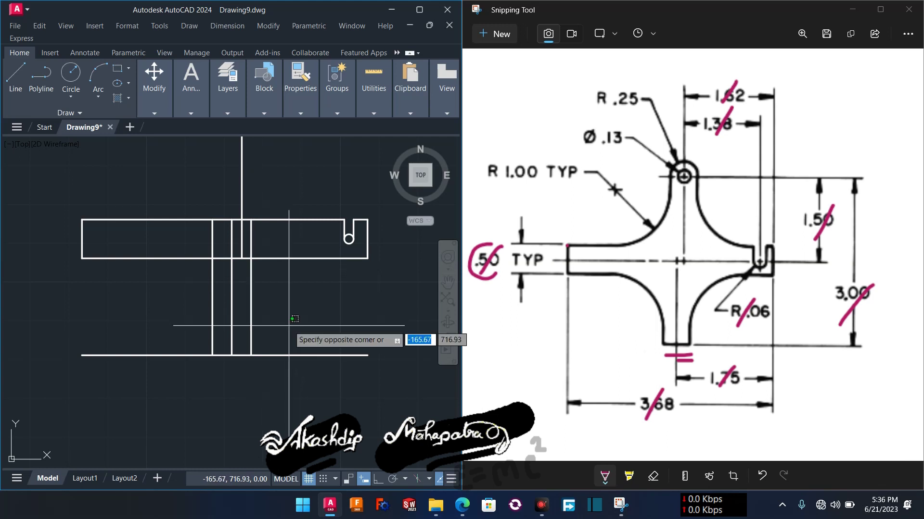
Step: Trim the excess bottom line and the lower end of the middle vertical line
{"action": "key", "text": "Escape"}
{"action": "type", "text": "tr"}
{"action": "key", "text": "Return"}
{"action": "left_click", "coordinate": [288, 325]}
{"action": "left_click_drag", "start_coordinate": [283, 374], "coordinate": [230, 332]}
{"action": "left_click", "coordinate": [231, 317]}
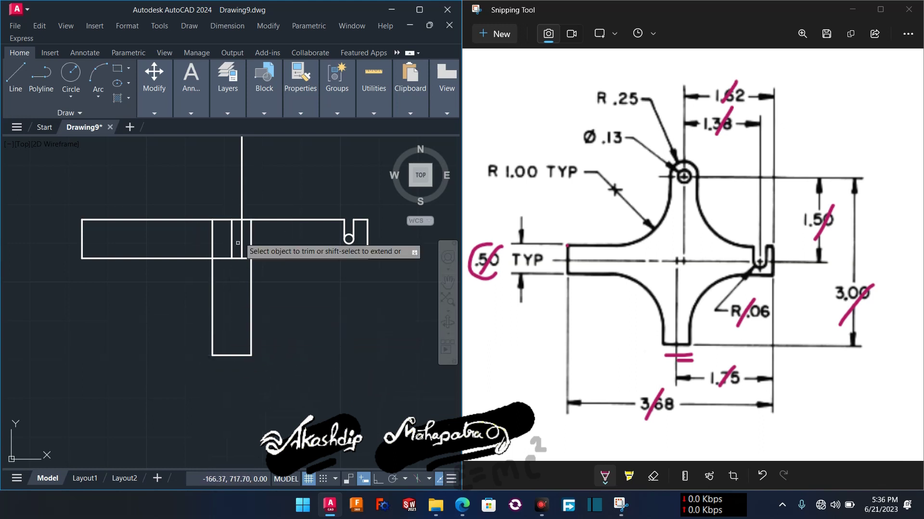
{"action": "scroll", "coordinate": [238, 232], "scroll_direction": "up", "scroll_amount": 2}
Step: Trim the vertical segments inside the bar and the bar's bottom edge over the lower arm
{"action": "left_click", "coordinate": [258, 248]}
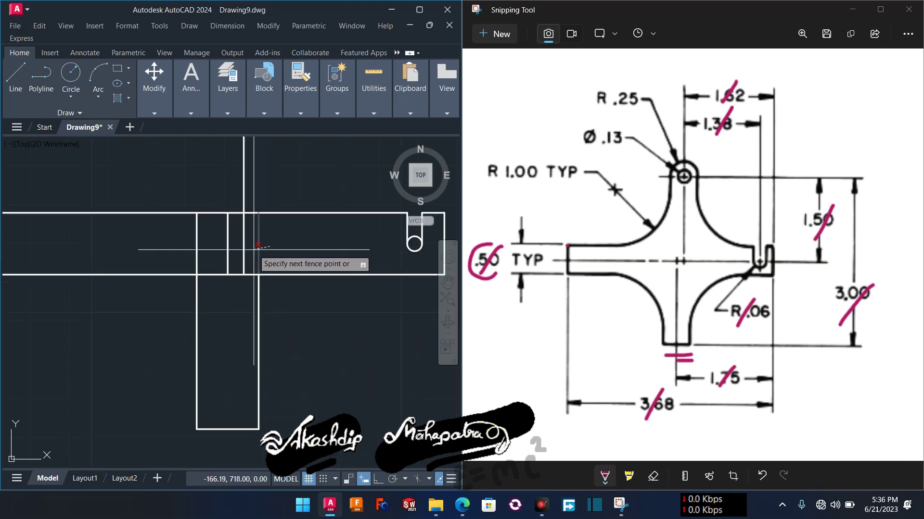
{"action": "left_click_drag", "start_coordinate": [239, 251], "coordinate": [233, 251]}
{"action": "left_click", "coordinate": [233, 252]}
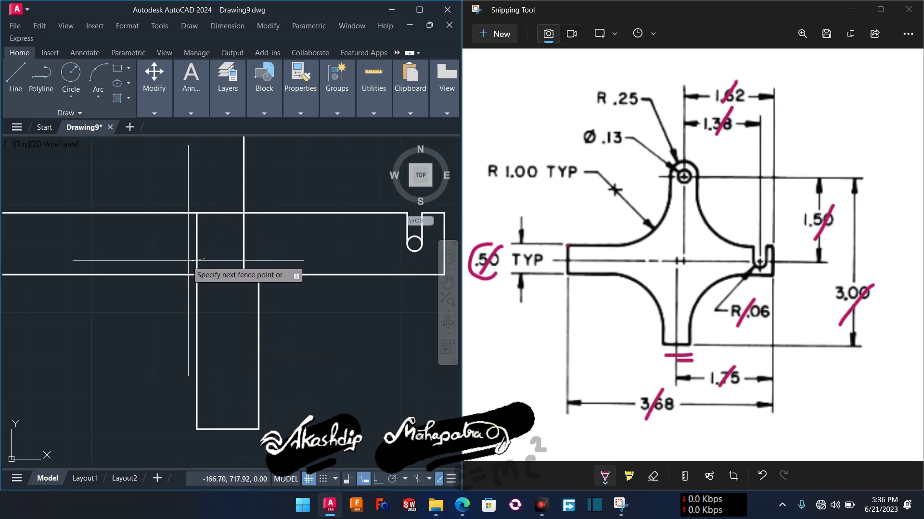
{"action": "scroll", "coordinate": [224, 299], "scroll_direction": "down", "scroll_amount": 2}
{"action": "left_click", "coordinate": [223, 285]}
{"action": "scroll", "coordinate": [233, 296], "scroll_direction": "up", "scroll_amount": 1}
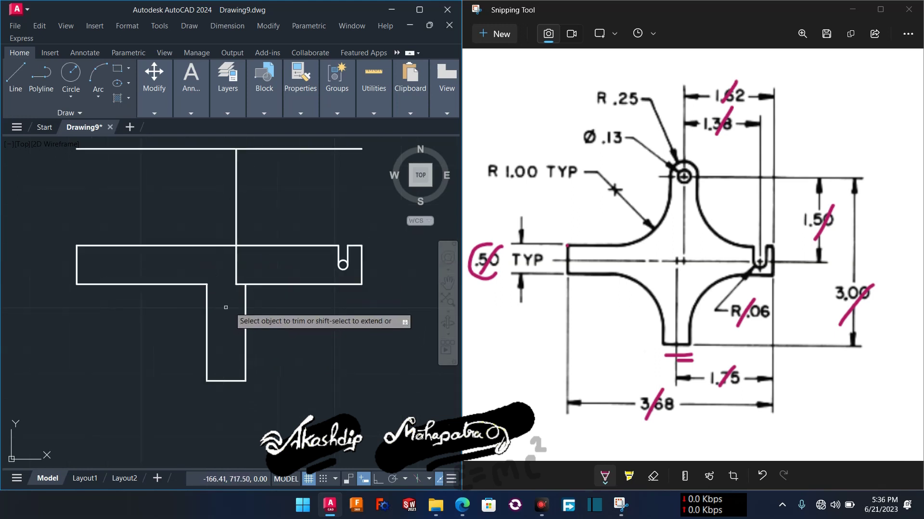
{"action": "scroll", "coordinate": [238, 284], "scroll_direction": "up", "scroll_amount": 1}
{"action": "left_click", "coordinate": [245, 260]}
{"action": "scroll", "coordinate": [270, 296], "scroll_direction": "down", "scroll_amount": 2}
{"action": "key", "text": "Escape"}
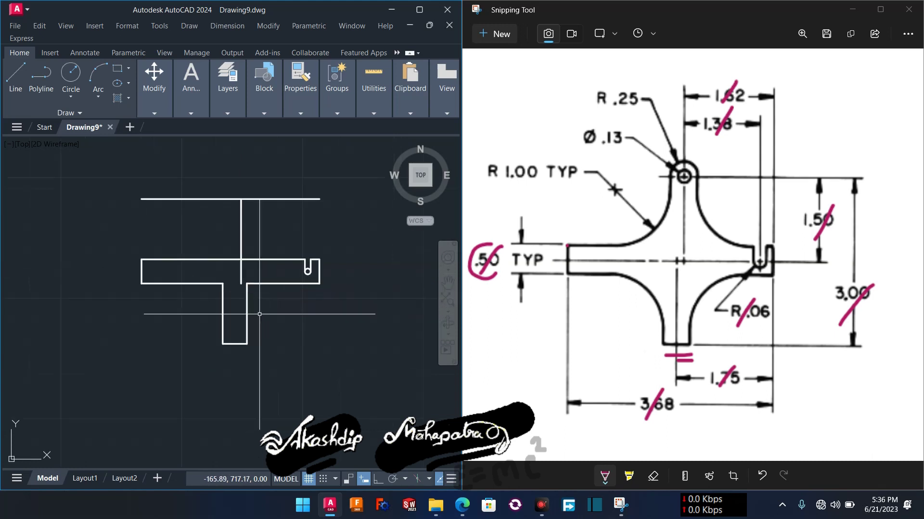
{"action": "scroll", "coordinate": [263, 312], "scroll_direction": "up", "scroll_amount": 2}
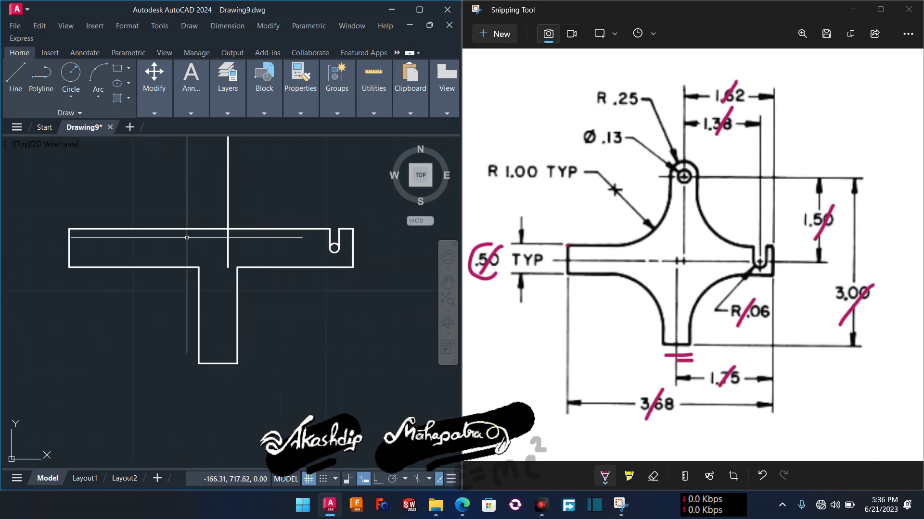
Step: Draw an R1.00 circle tangent to the bar's lower edge and the lower arm's left side
{"action": "left_click", "coordinate": [68, 93]}
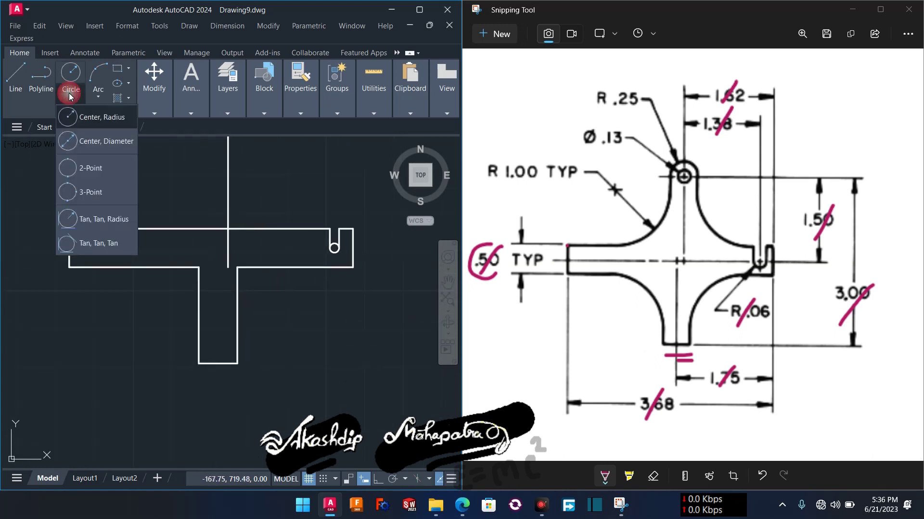
{"action": "left_click", "coordinate": [101, 220]}
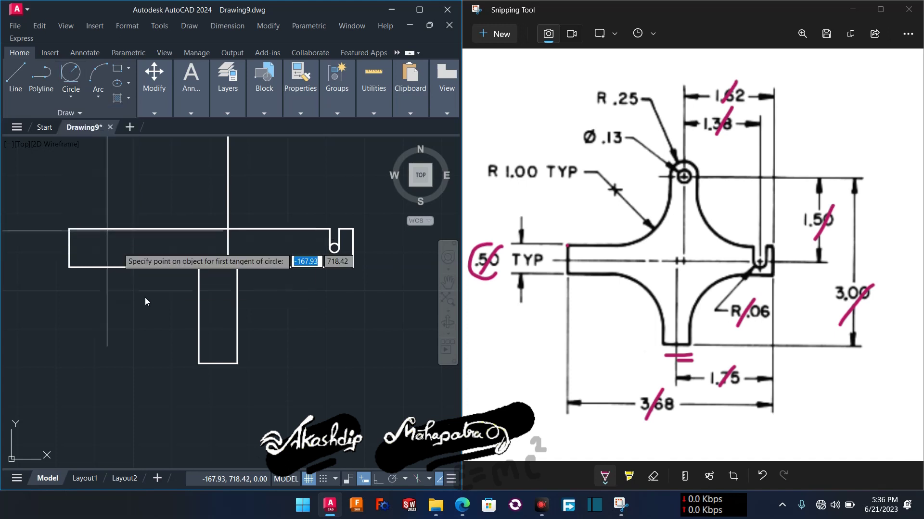
{"action": "left_click", "coordinate": [135, 267]}
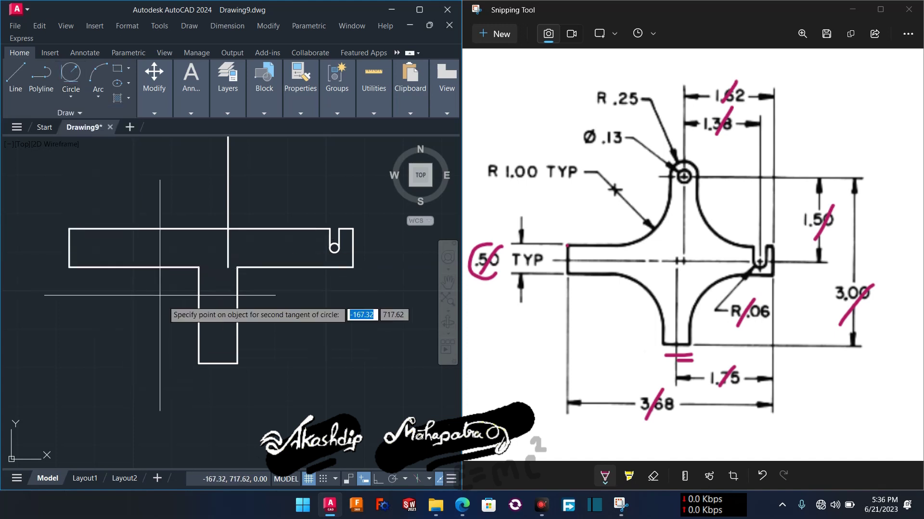
{"action": "left_click", "coordinate": [199, 337]}
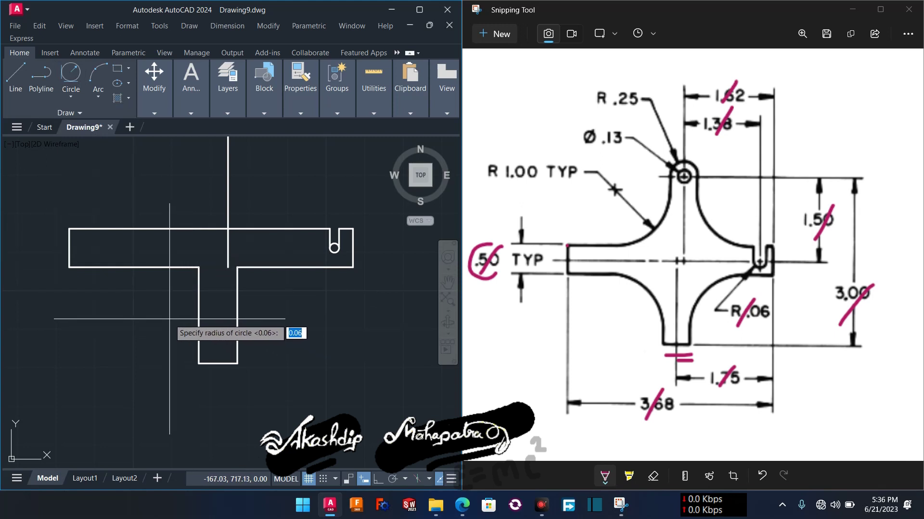
{"action": "type", "text": "1"}
{"action": "key", "text": "Return"}
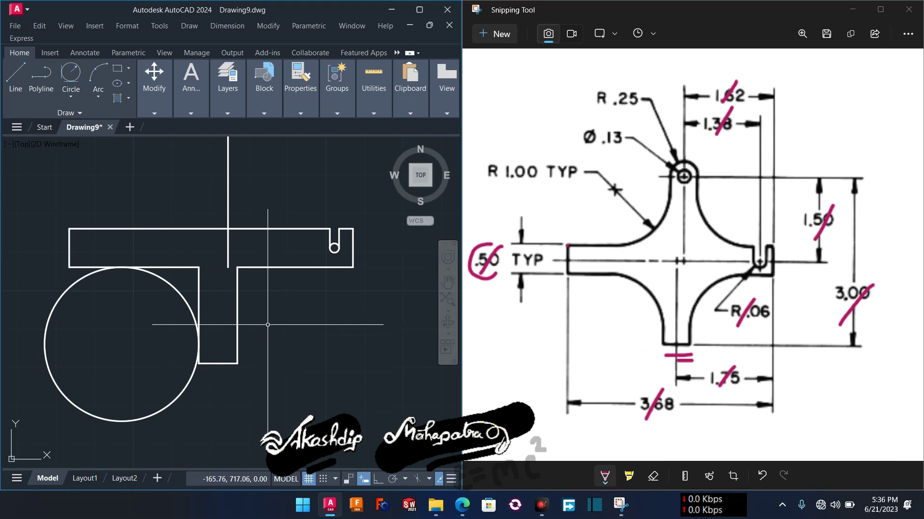
Step: Draw a second R1.00 circle tangent to the bar's lower edge and the arm's right side
{"action": "left_click", "coordinate": [71, 89]}
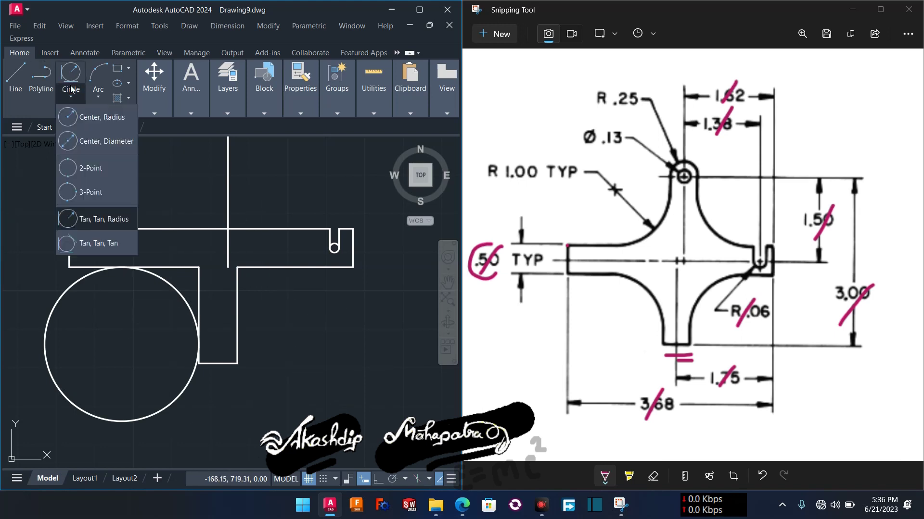
{"action": "left_click", "coordinate": [72, 72]}
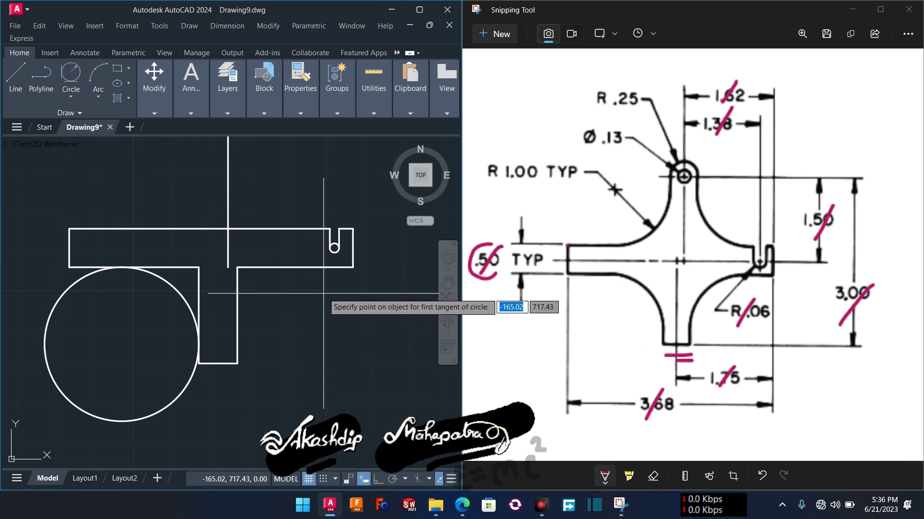
{"action": "left_click", "coordinate": [322, 267]}
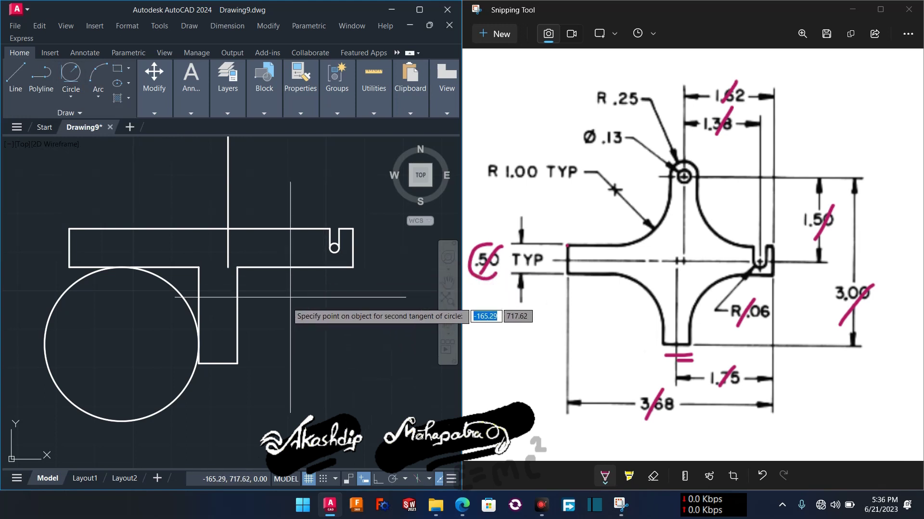
{"action": "left_click", "coordinate": [236, 329]}
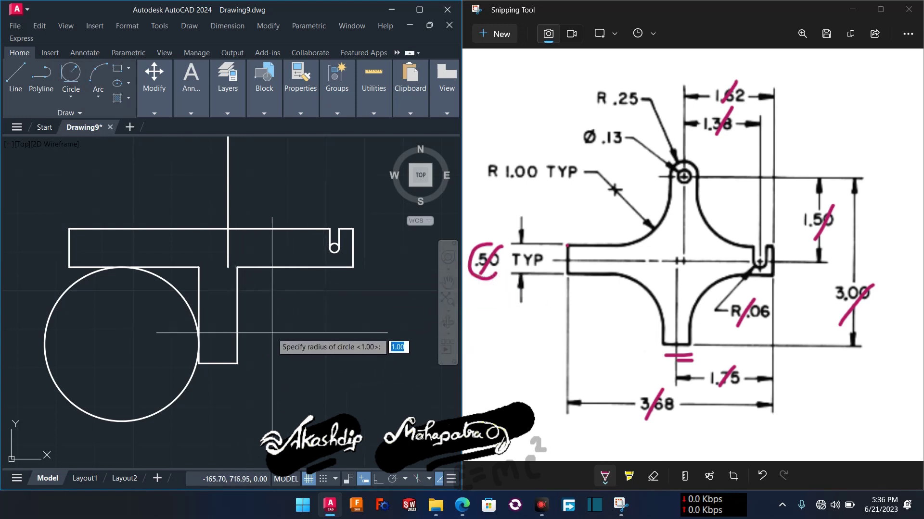
{"action": "type", "text": "1"}
{"action": "key", "text": "Return"}
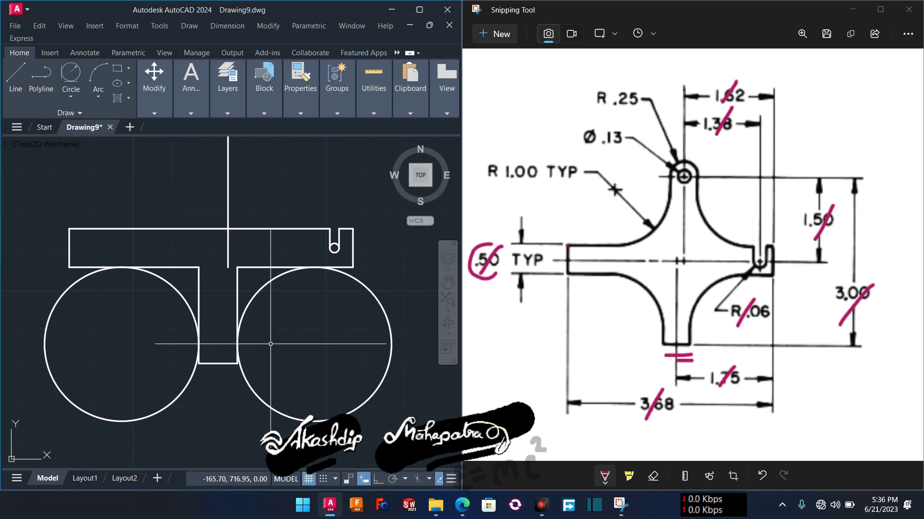
Step: Trim the right circle into the R1.00 corner fillet arc
{"action": "type", "text": "tr"}
{"action": "key", "text": "Return"}
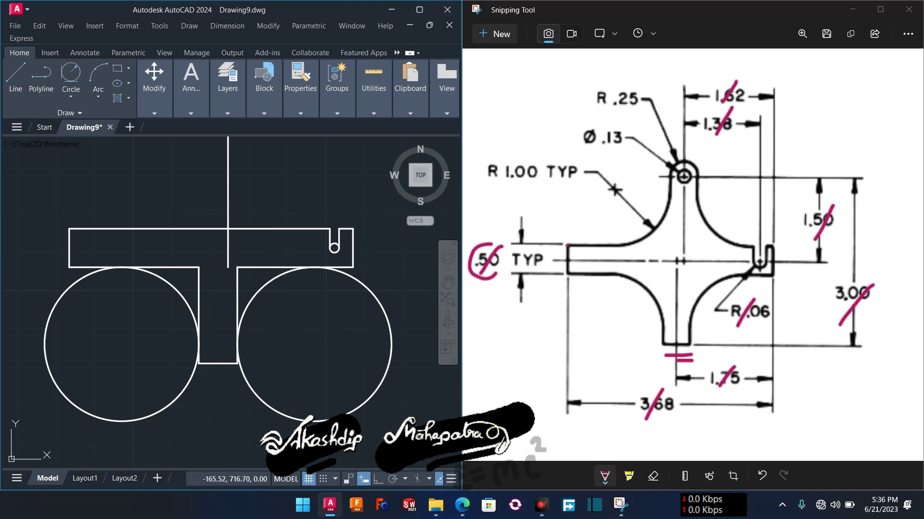
{"action": "left_click", "coordinate": [275, 409]}
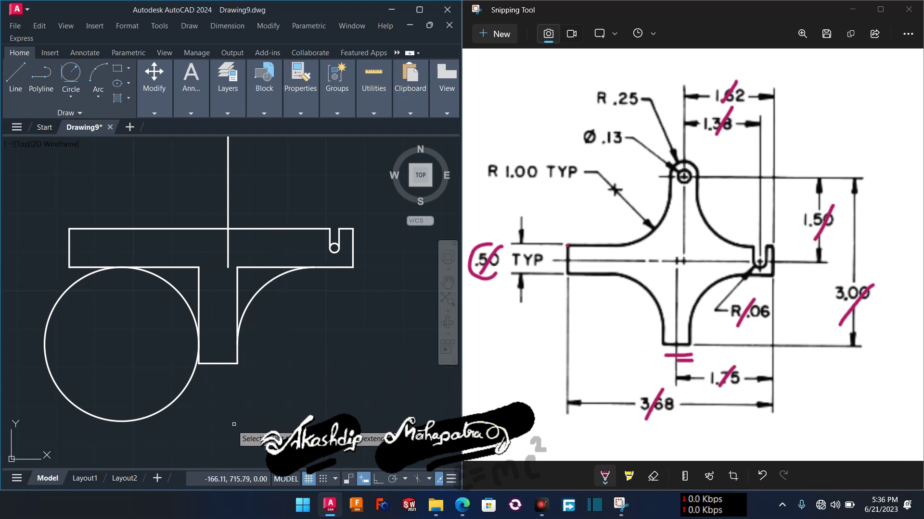
Step: Trim the left circle into the corner arc and remove the leftover segments inside it
{"action": "left_click", "coordinate": [177, 396]}
{"action": "left_click", "coordinate": [167, 265]}
{"action": "key", "text": "Return"}
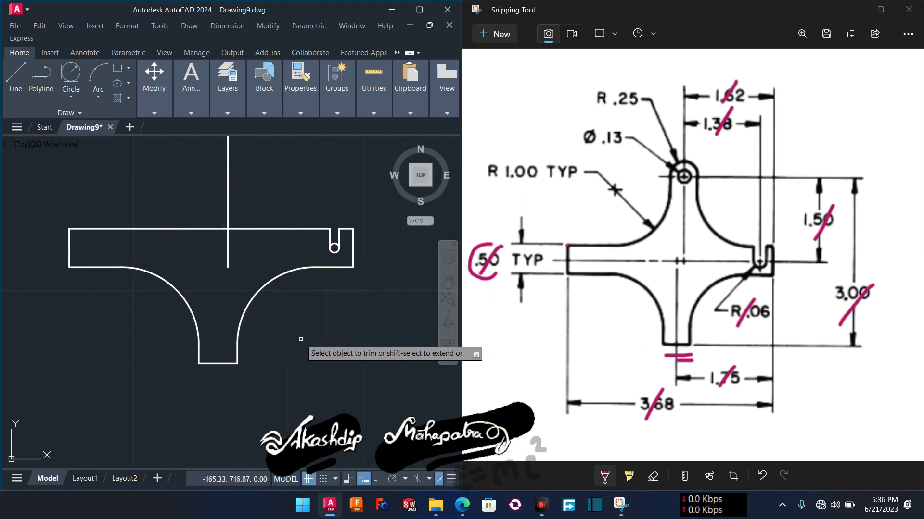
{"action": "key", "text": "Escape"}
Step: Cross out R 1.00 on the reference image as done
{"action": "scroll", "coordinate": [300, 339], "scroll_direction": "down", "scroll_amount": 2}
{"action": "scroll", "coordinate": [301, 339], "scroll_direction": "up", "scroll_amount": 1}
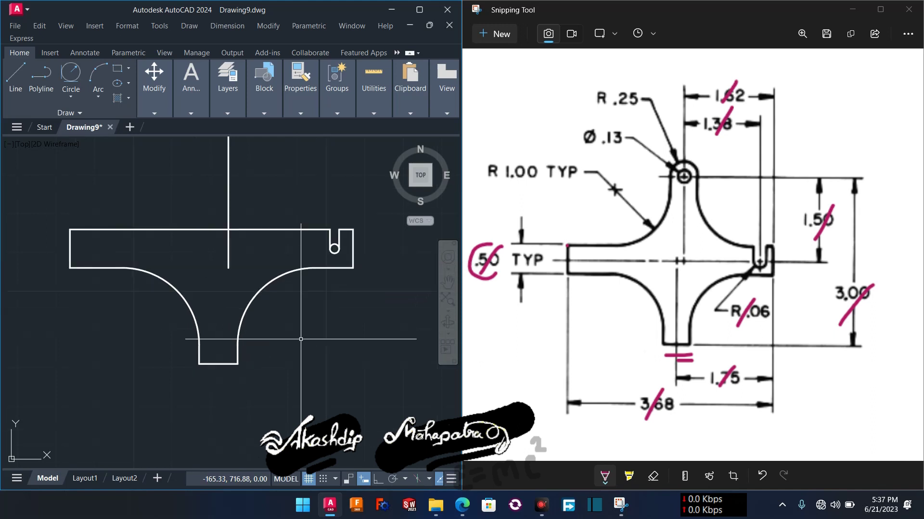
{"action": "scroll", "coordinate": [301, 340], "scroll_direction": "up", "scroll_amount": 1}
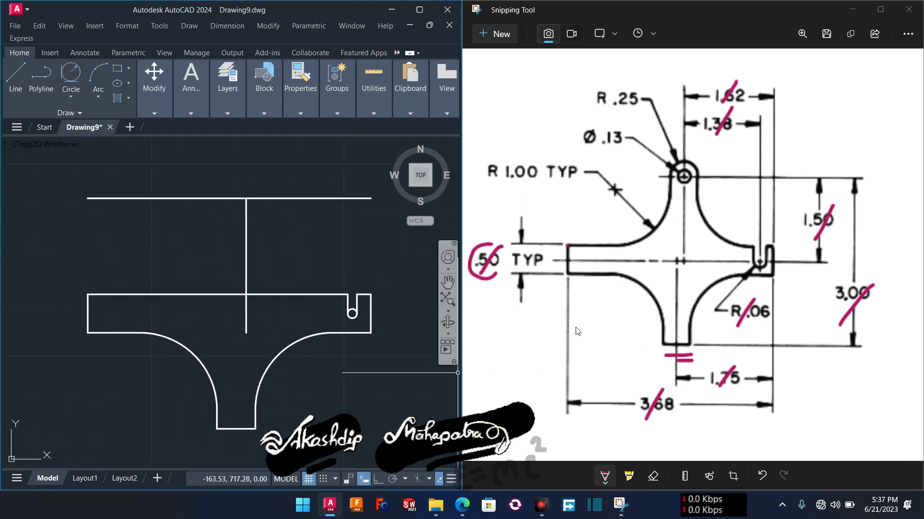
{"action": "left_click", "coordinate": [521, 169]}
{"action": "left_click_drag", "start_coordinate": [527, 156], "coordinate": [511, 186]}
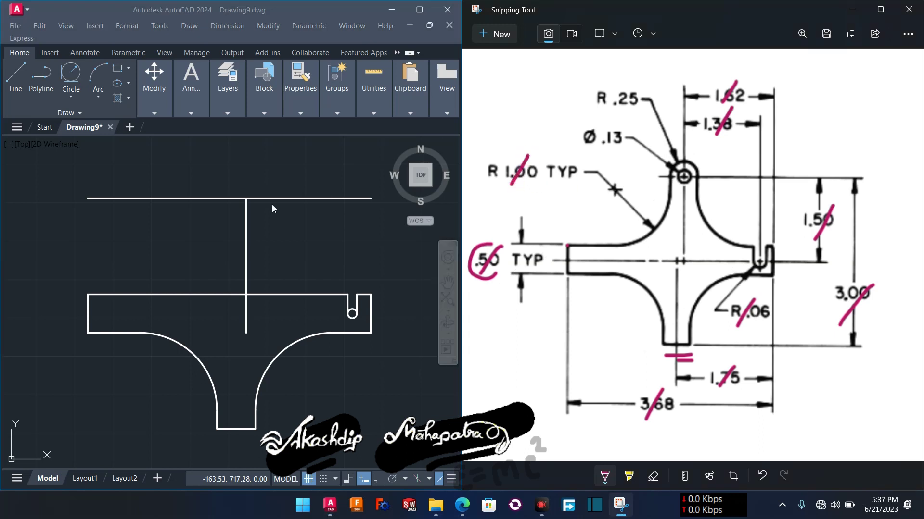
Step: Draw a 0.13-diameter lug hole at the top centerline intersection
{"action": "scroll", "coordinate": [251, 201], "scroll_direction": "up", "scroll_amount": 3}
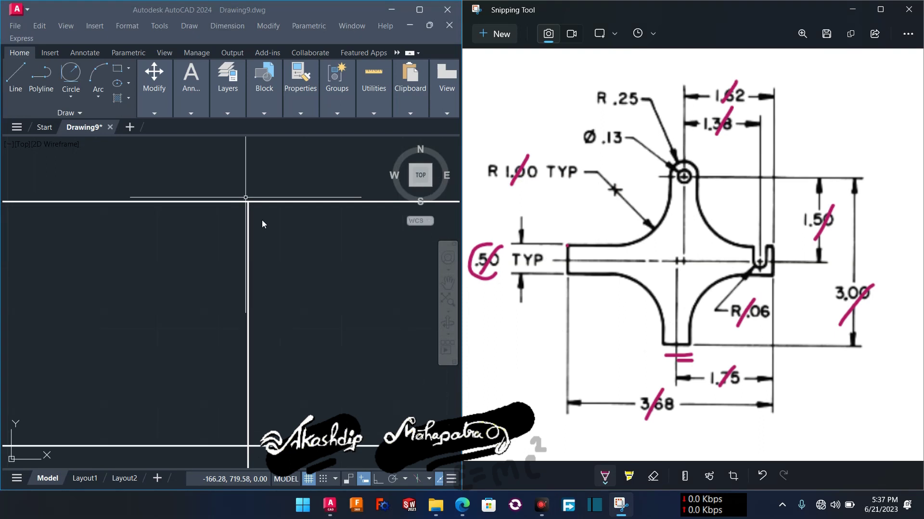
{"action": "left_click", "coordinate": [272, 241]}
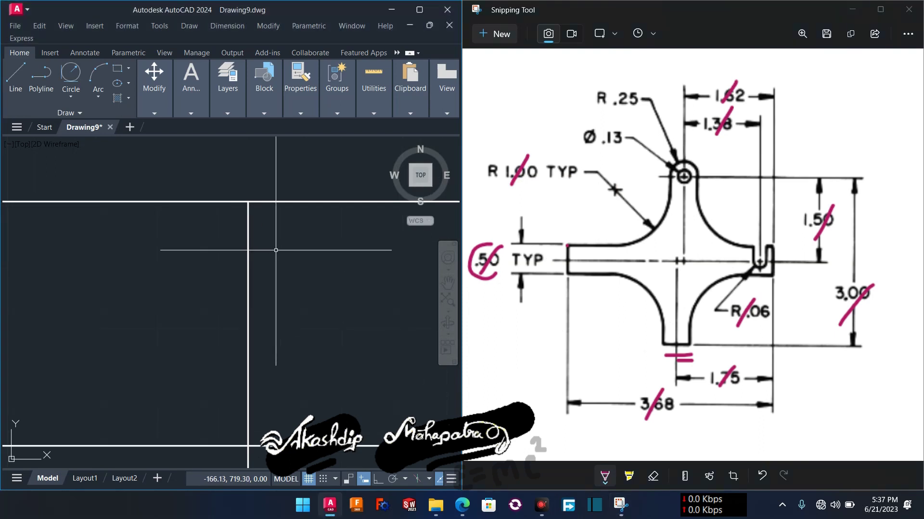
{"action": "type", "text": "c"}
{"action": "key", "text": "Return"}
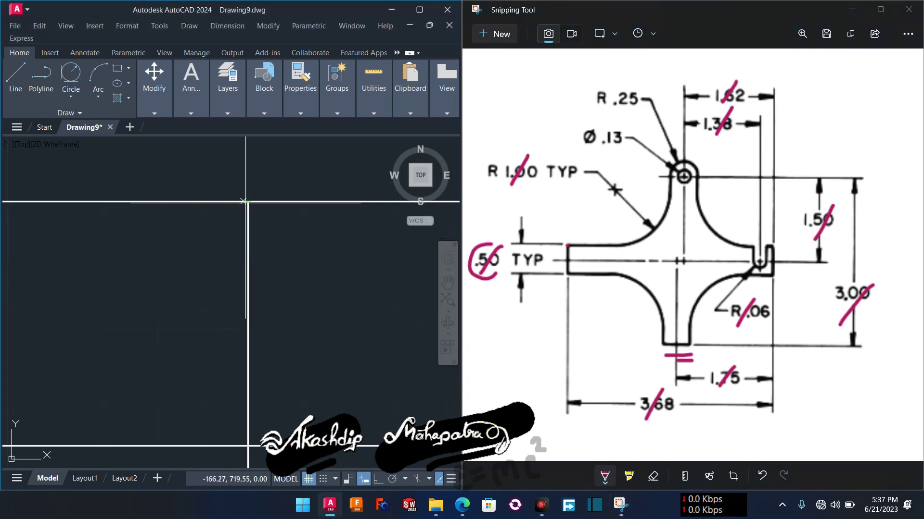
{"action": "left_click", "coordinate": [247, 201]}
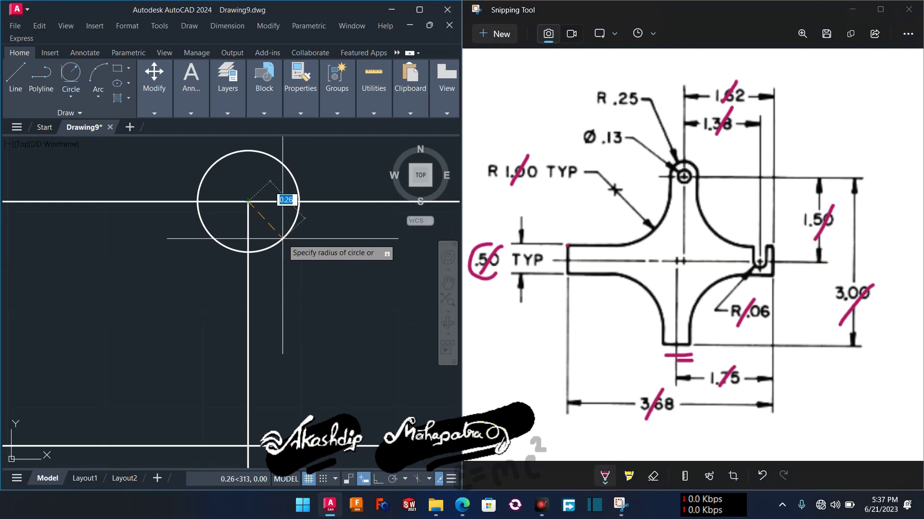
{"action": "type", "text": "d"}
{"action": "key", "text": "Return"}
{"action": "type", "text": "0"}
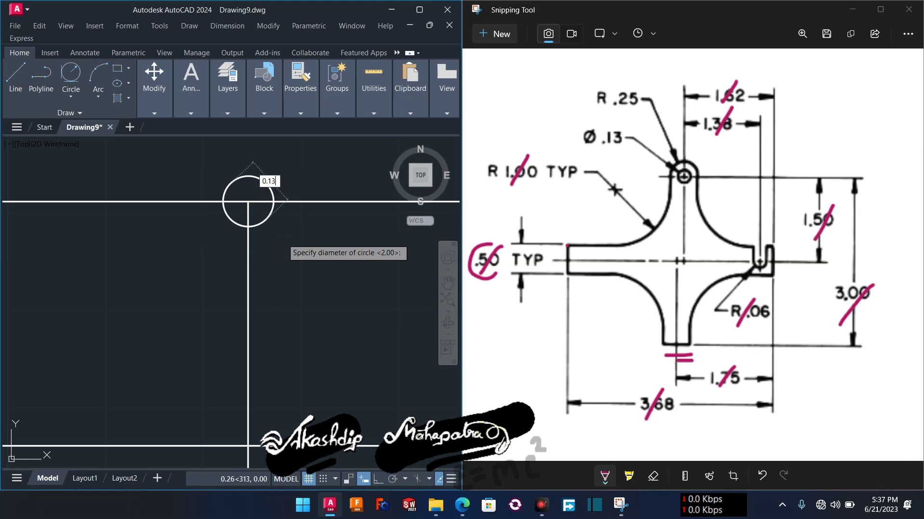
{"action": "key", "text": "Return"}
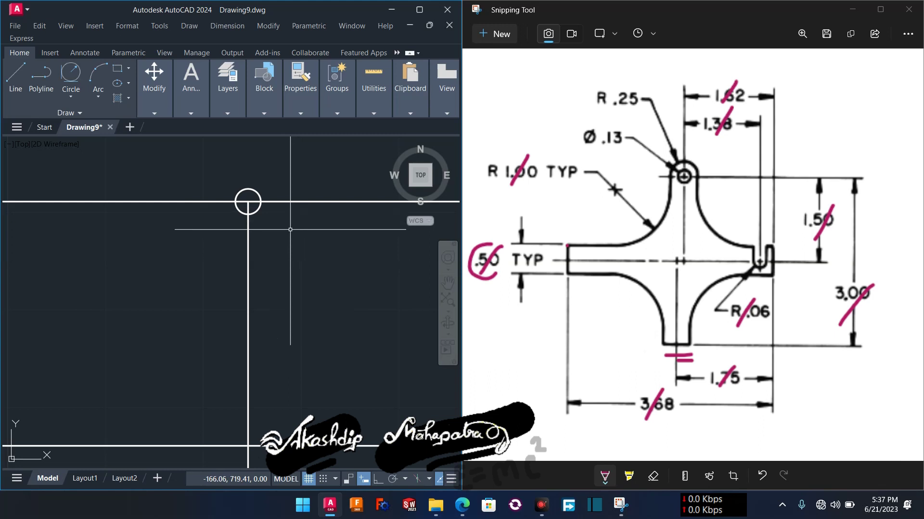
Step: Draw a larger concentric circle, roughly 0.25 radius, around the lug hole
{"action": "type", "text": "c"}
{"action": "key", "text": "Return"}
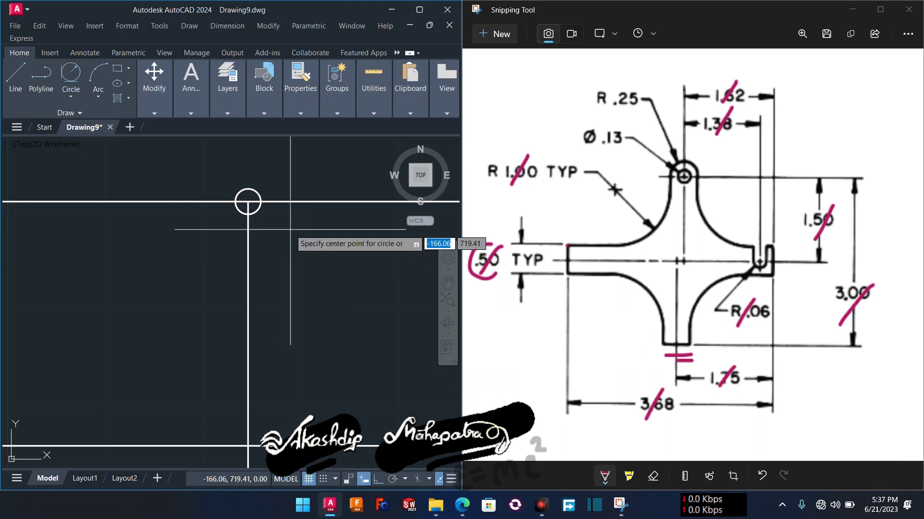
{"action": "left_click", "coordinate": [248, 201]}
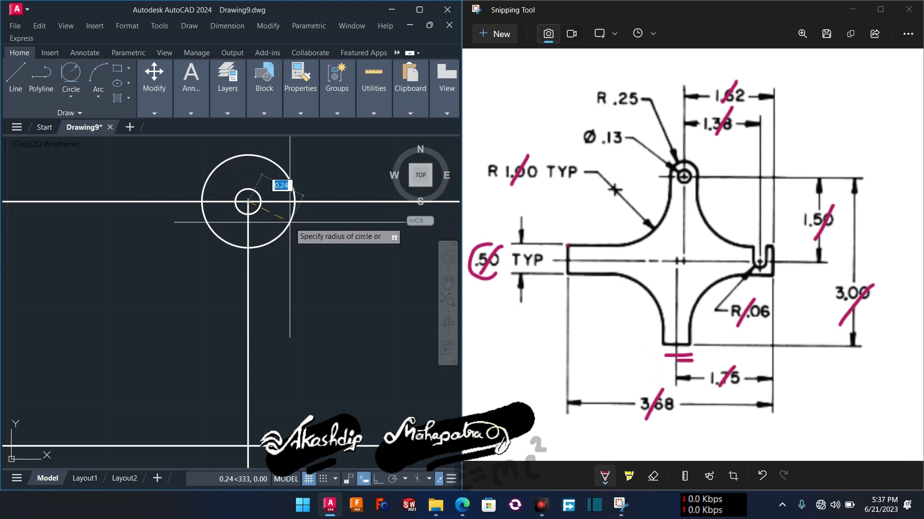
{"action": "type", "text": "0"}
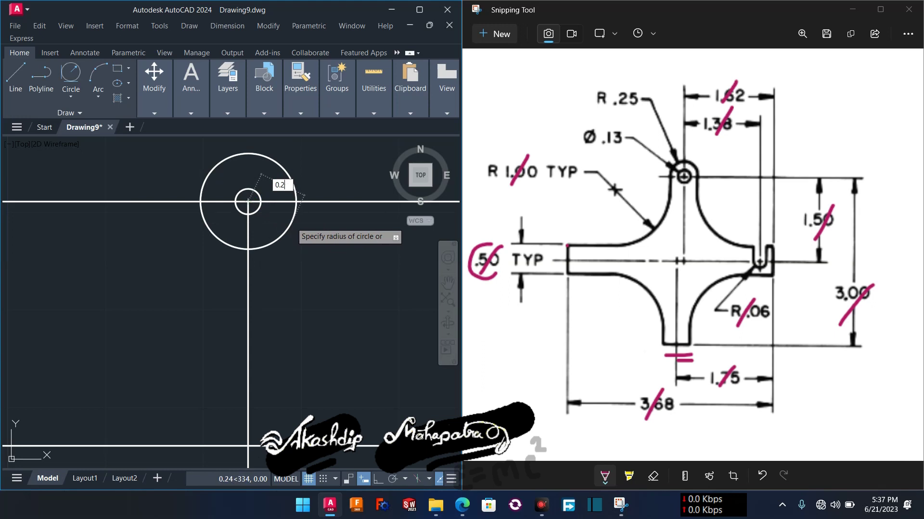
{"action": "key", "text": "Return"}
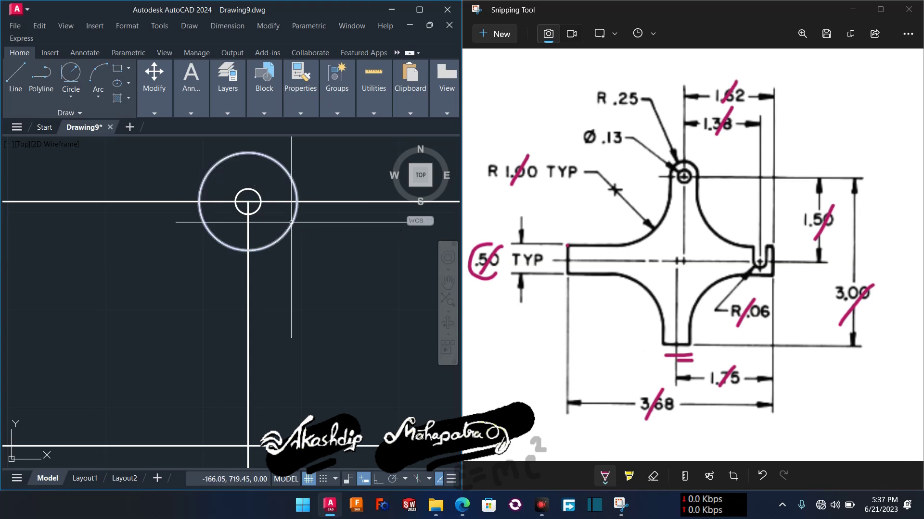
{"action": "scroll", "coordinate": [291, 222], "scroll_direction": "down", "scroll_amount": 5}
{"action": "scroll", "coordinate": [301, 274], "scroll_direction": "up", "scroll_amount": 1}
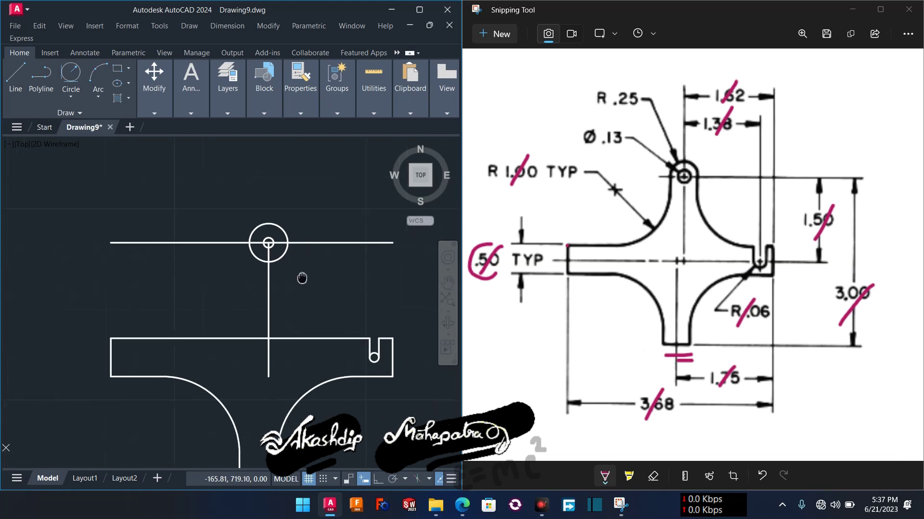
Step: Delete the long horizontal construction line passing through the lug circles
{"action": "left_click", "coordinate": [310, 241]}
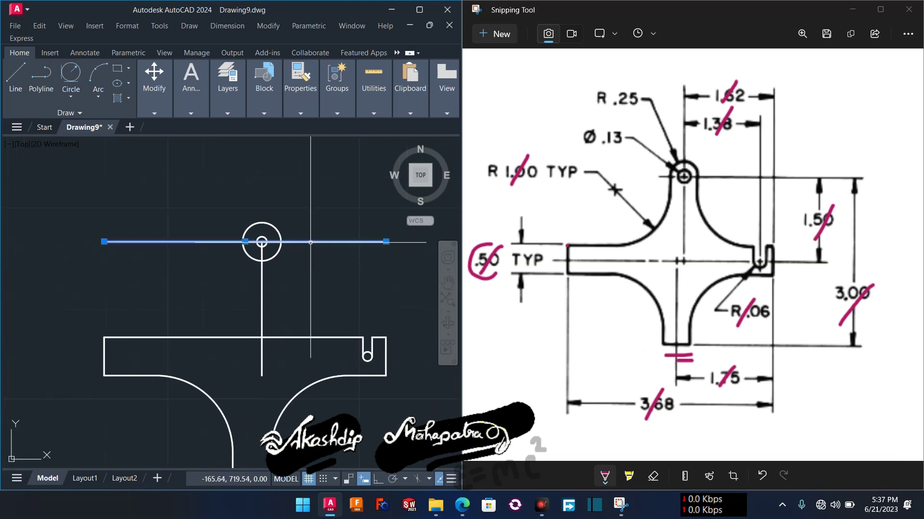
{"action": "key", "text": "Delete"}
{"action": "scroll", "coordinate": [313, 268], "scroll_direction": "up", "scroll_amount": 2}
{"action": "scroll", "coordinate": [314, 268], "scroll_direction": "down", "scroll_amount": 2}
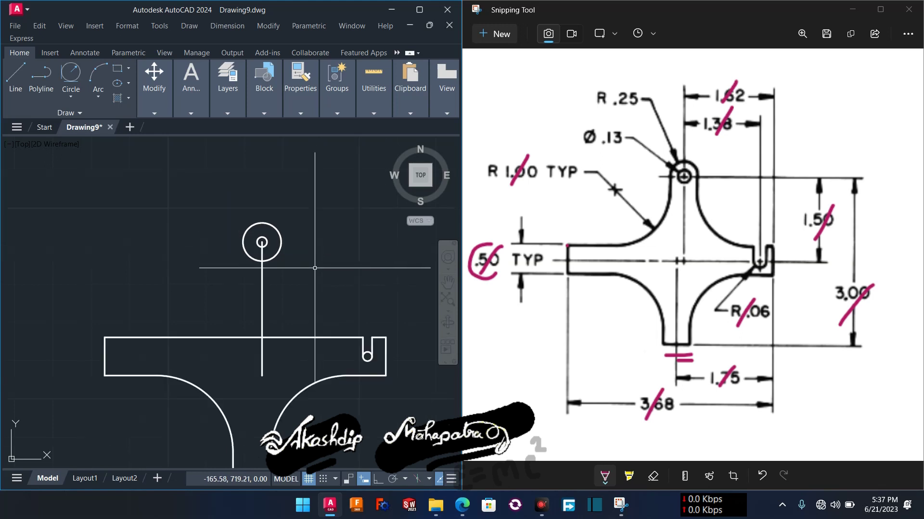
{"action": "scroll", "coordinate": [235, 253], "scroll_direction": "up", "scroll_amount": 2}
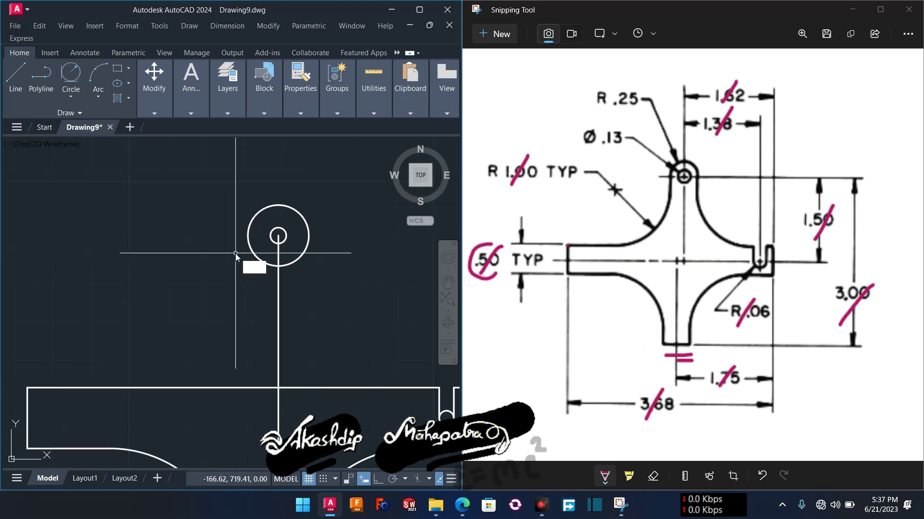
{"action": "type", "text": "l"}
{"action": "key", "text": "Return"}
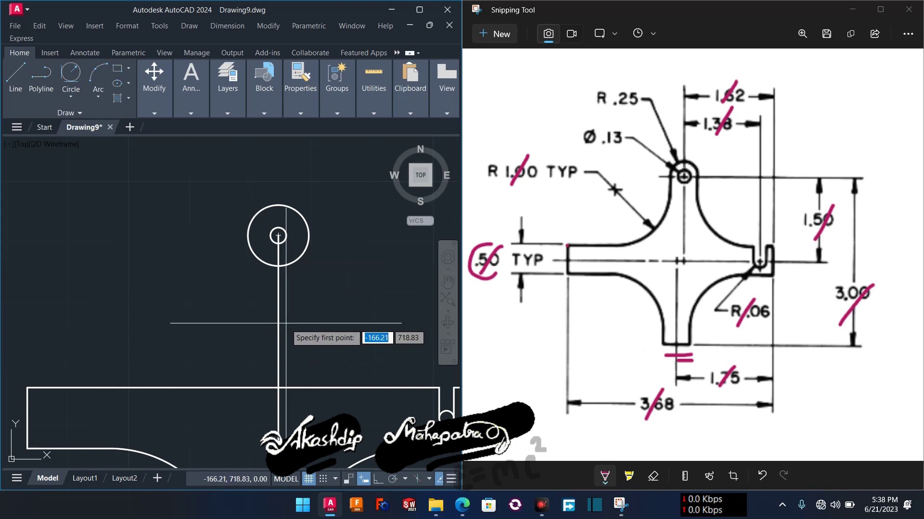
{"action": "left_click", "coordinate": [564, 260]}
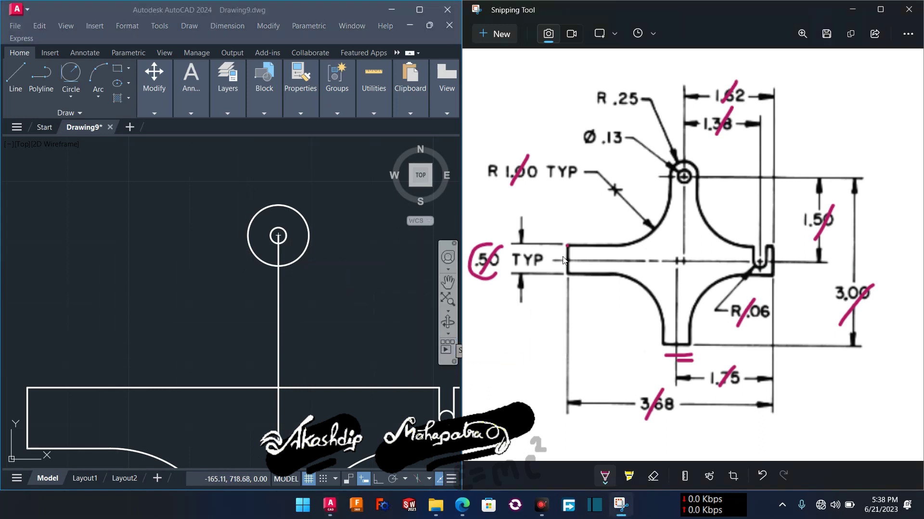
{"action": "mouse_move", "coordinate": [592, 243]}
{"action": "left_mouse_down"}
{"action": "mouse_move", "coordinate": [639, 235]}
{"action": "mouse_move", "coordinate": [663, 179]}
{"action": "mouse_move", "coordinate": [661, 187]}
{"action": "left_mouse_up"}
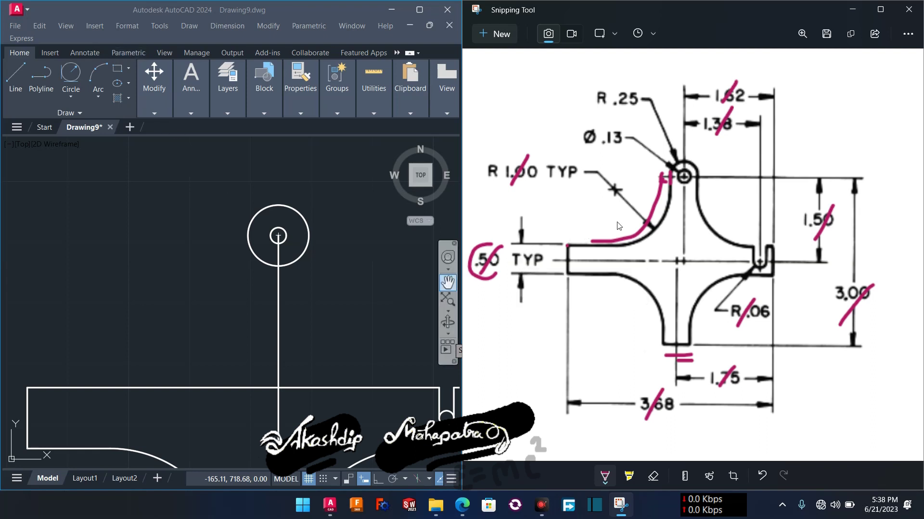
{"action": "left_click_drag", "start_coordinate": [671, 177], "coordinate": [672, 201]}
{"action": "mouse_move", "coordinate": [697, 169]}
{"action": "left_mouse_down"}
{"action": "mouse_move", "coordinate": [701, 202]}
{"action": "mouse_move", "coordinate": [650, 229]}
{"action": "left_mouse_up"}
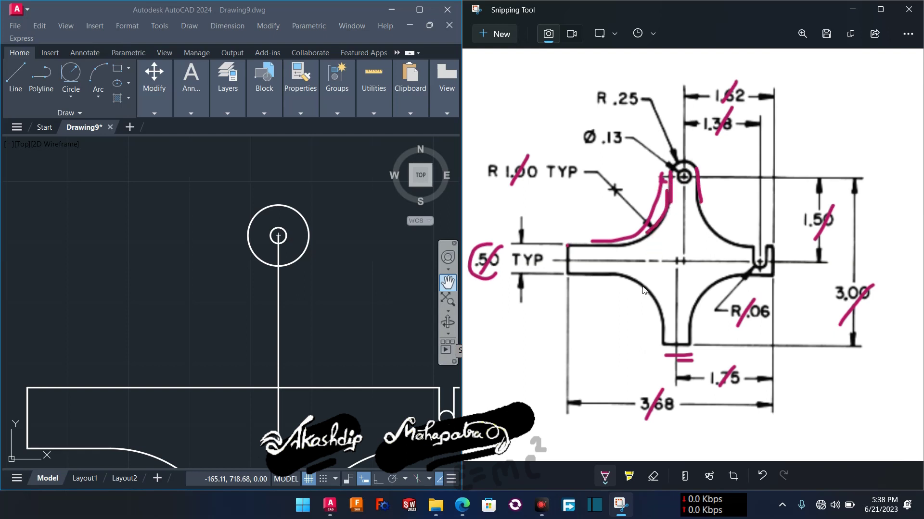
{"action": "key", "text": "ctrl+z"}
{"action": "key", "text": "ctrl+z"}
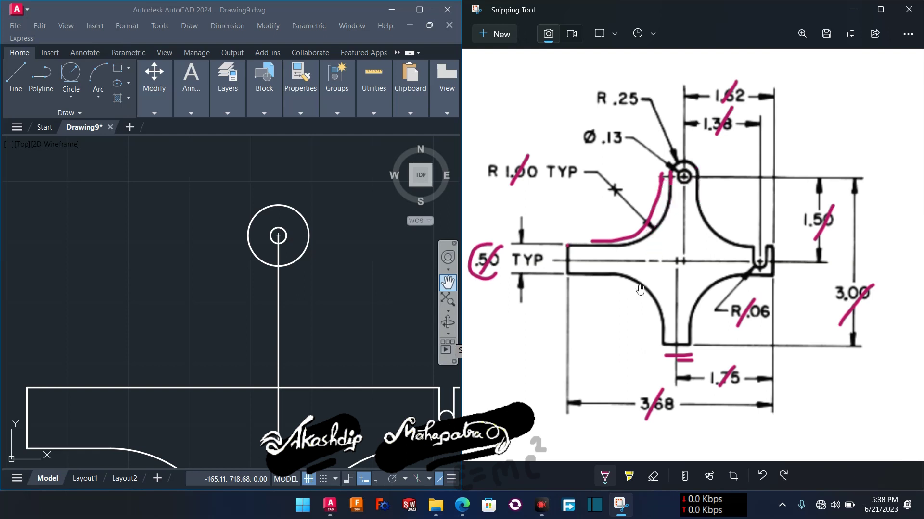
{"action": "key", "text": "ctrl+z"}
{"action": "scroll", "coordinate": [236, 254], "scroll_direction": "up", "scroll_amount": 2}
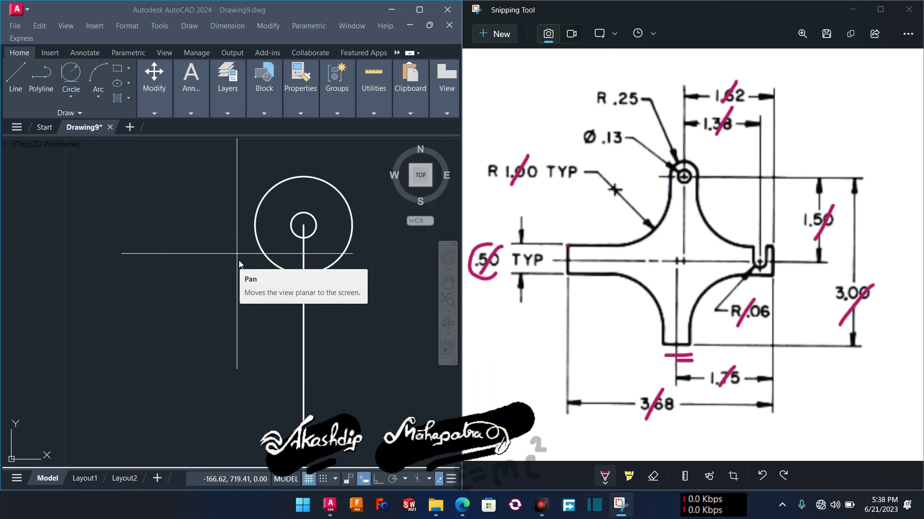
Step: Draw the lug's left side straight down from the outer circle's left quadrant, with Ortho on
{"action": "key", "text": "l"}
{"action": "key", "text": "Return"}
{"action": "scroll", "coordinate": [242, 275], "scroll_direction": "down", "scroll_amount": 2}
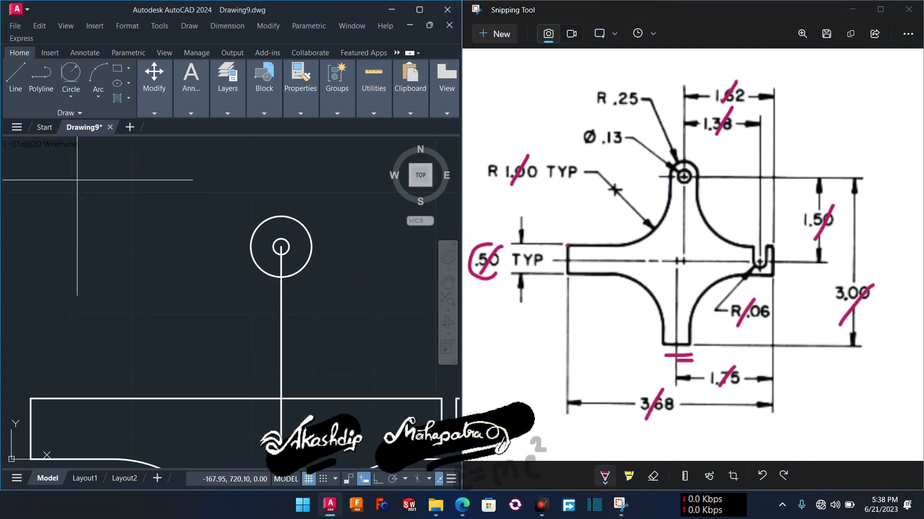
{"action": "middle_click_drag", "start_coordinate": [178, 267], "coordinate": [168, 245]}
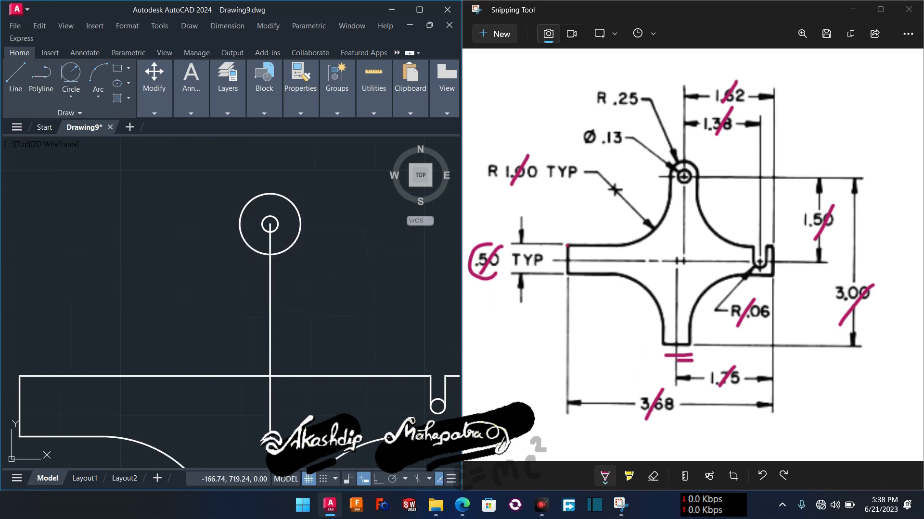
{"action": "type", "text": "l"}
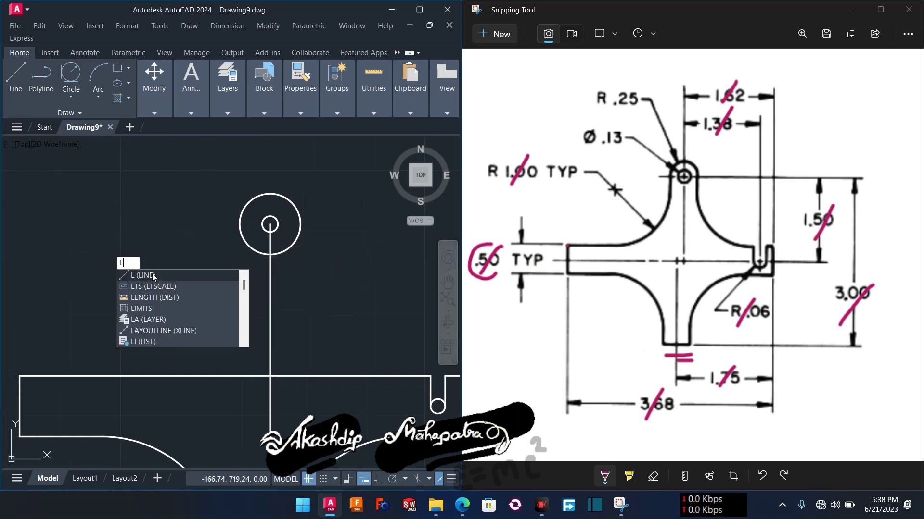
{"action": "key", "text": "Return"}
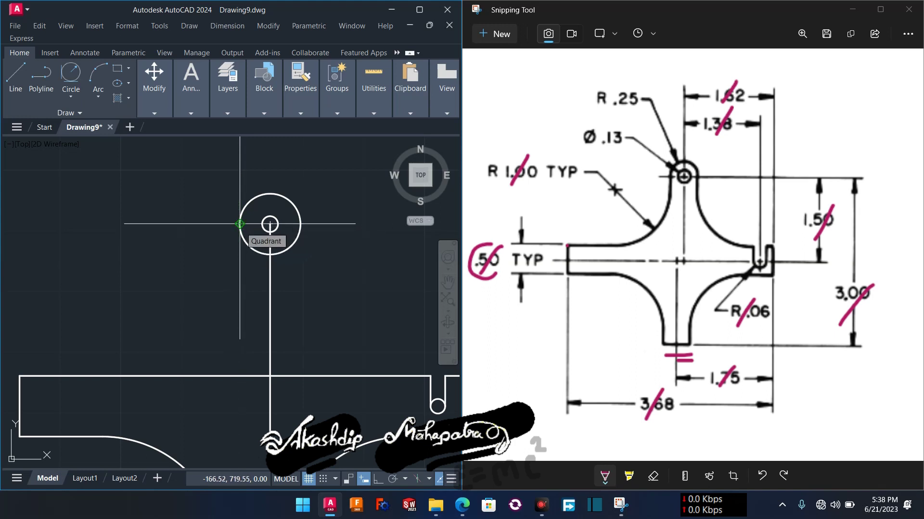
{"action": "left_click", "coordinate": [239, 224]}
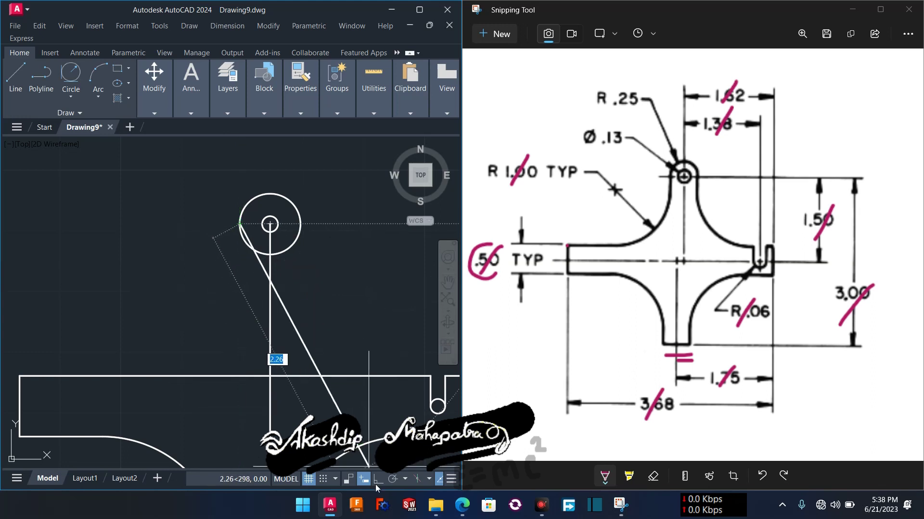
{"action": "key", "text": "F8"}
{"action": "left_click", "coordinate": [236, 291]}
{"action": "key", "text": "Return"}
Step: Draw the matching vertical right side from the circle's right quadrant
{"action": "key", "text": "l"}
{"action": "key", "text": "Return"}
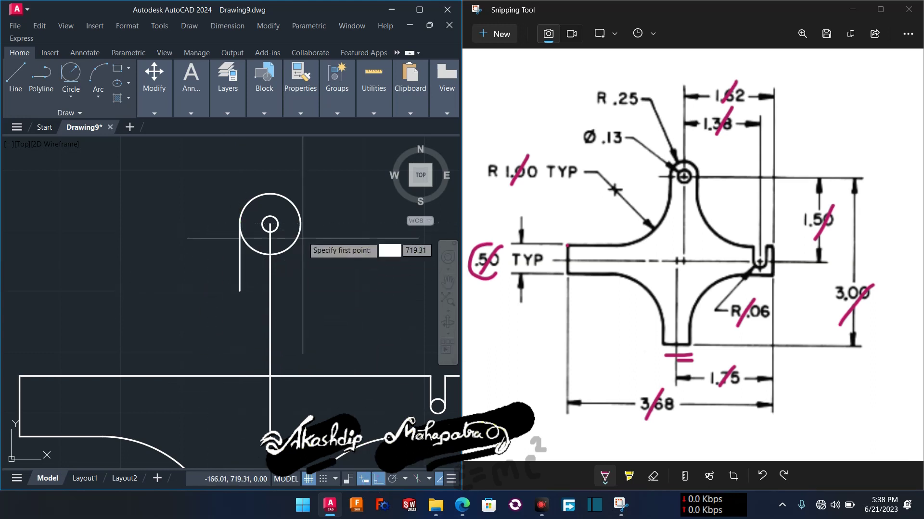
{"action": "left_click", "coordinate": [300, 223]}
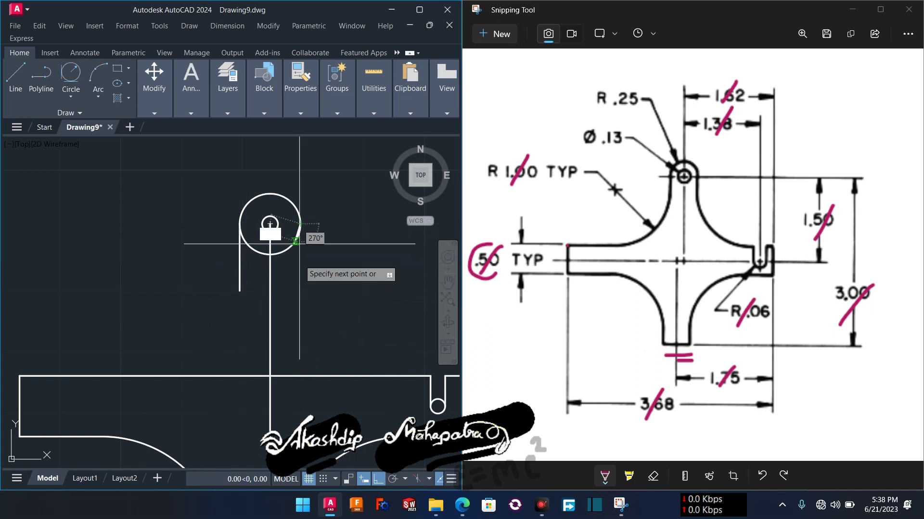
{"action": "left_click", "coordinate": [300, 290]}
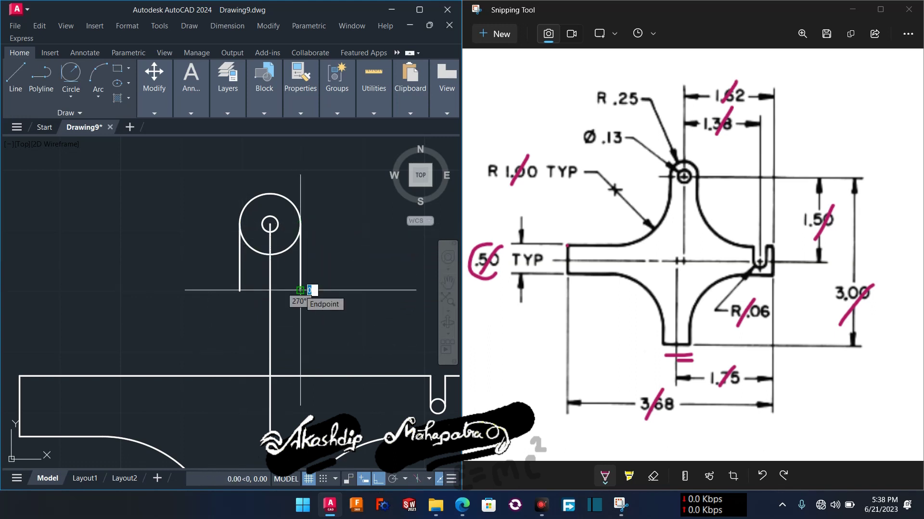
{"action": "key", "text": "Return"}
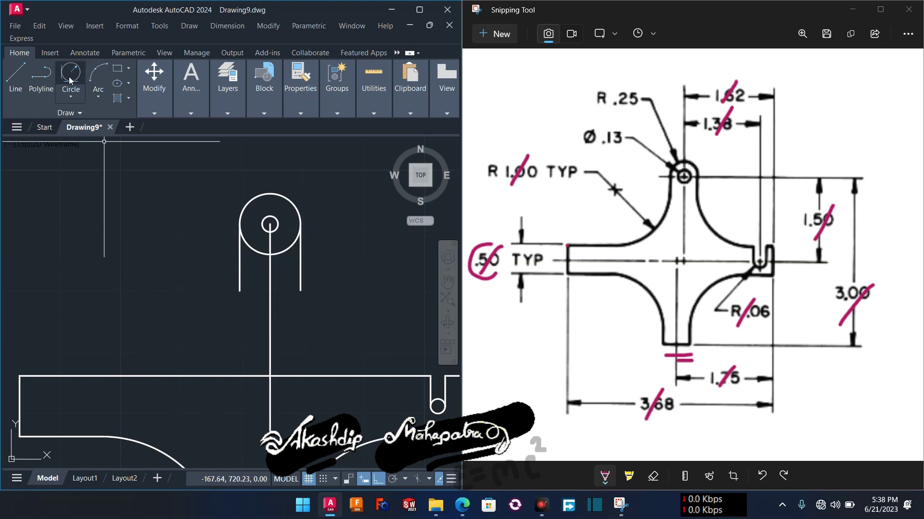
Step: Draw a radius 1.00 circle tangent to the right side of the lug and the band
{"action": "left_click", "coordinate": [69, 77]}
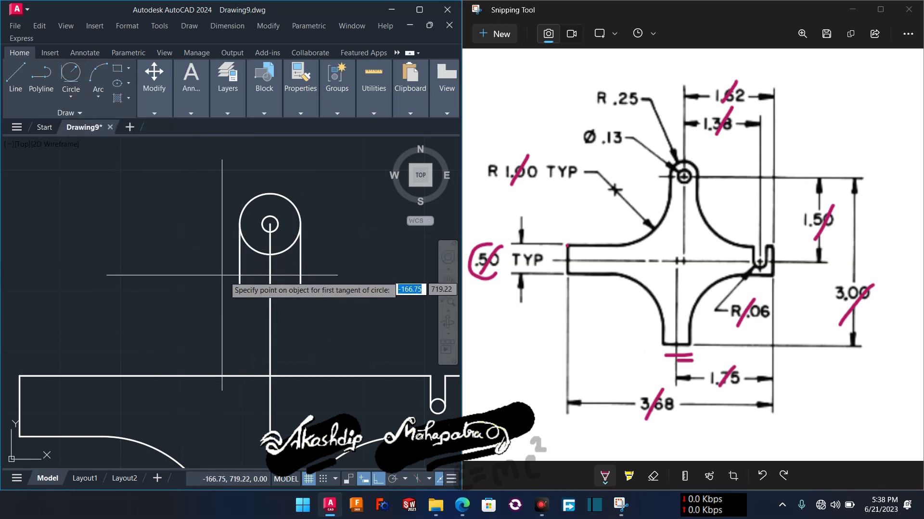
{"action": "left_click", "coordinate": [239, 266]}
{"action": "left_click", "coordinate": [147, 376]}
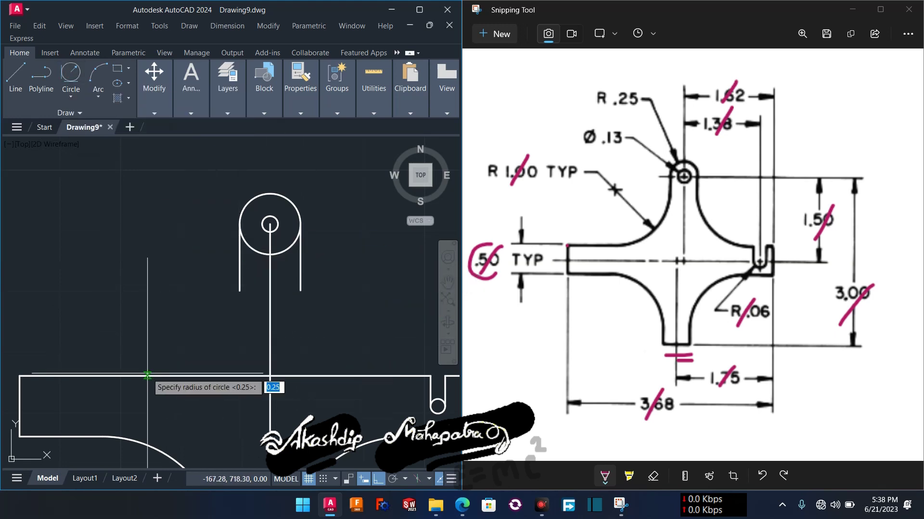
{"action": "type", "text": "1"}
{"action": "key", "text": "Return"}
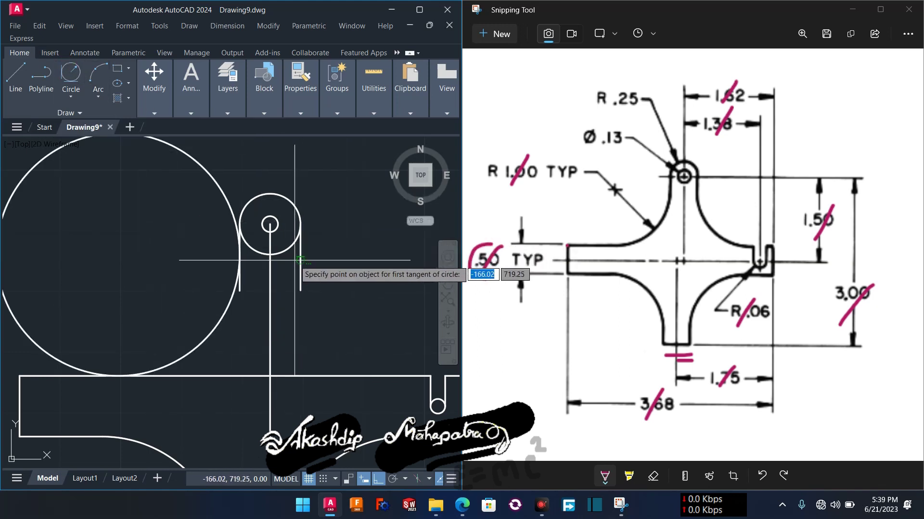
{"action": "left_click", "coordinate": [390, 376]}
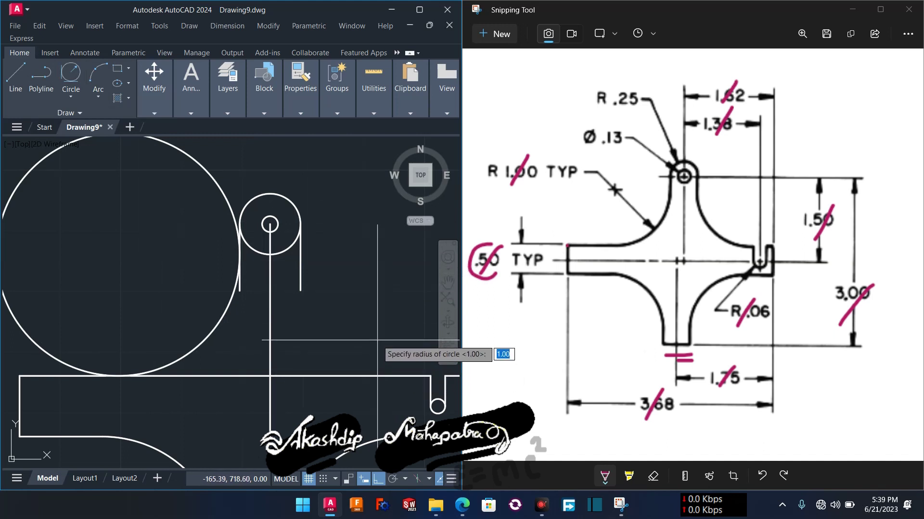
{"action": "type", "text": "1"}
{"action": "key", "text": "Return"}
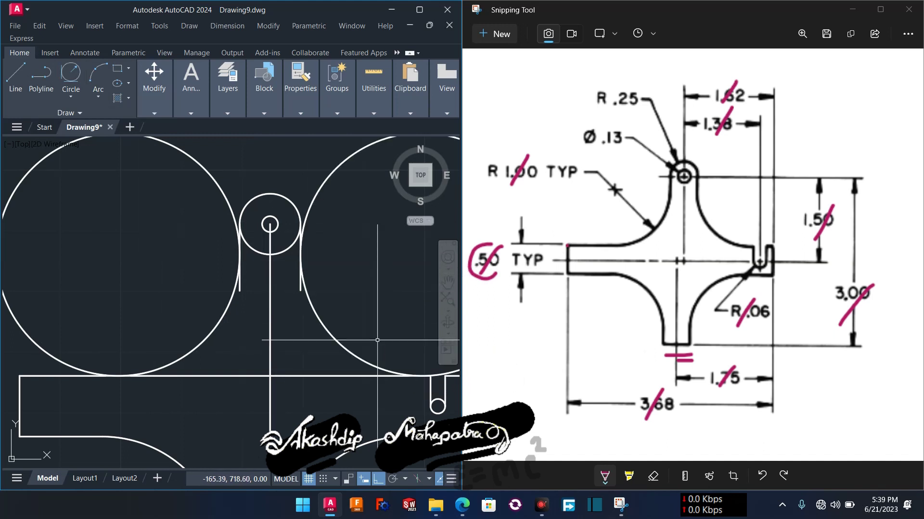
Step: Trim the right tangent circle back to its fillet arc with a fence
{"action": "scroll", "coordinate": [377, 340], "scroll_direction": "down", "scroll_amount": 2}
{"action": "middle_click_drag", "start_coordinate": [381, 309], "coordinate": [336, 317]}
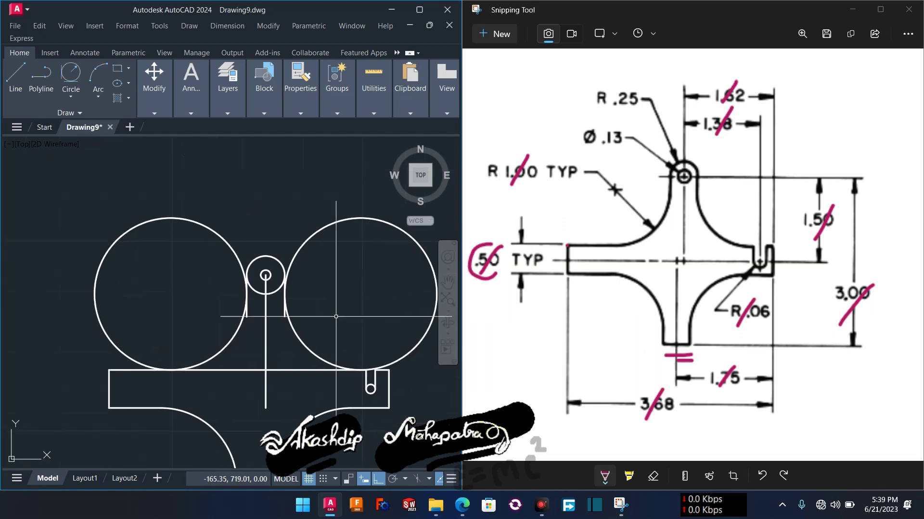
{"action": "type", "text": "tr"}
{"action": "key", "text": "Return"}
{"action": "left_click_drag", "start_coordinate": [340, 310], "coordinate": [338, 297]}
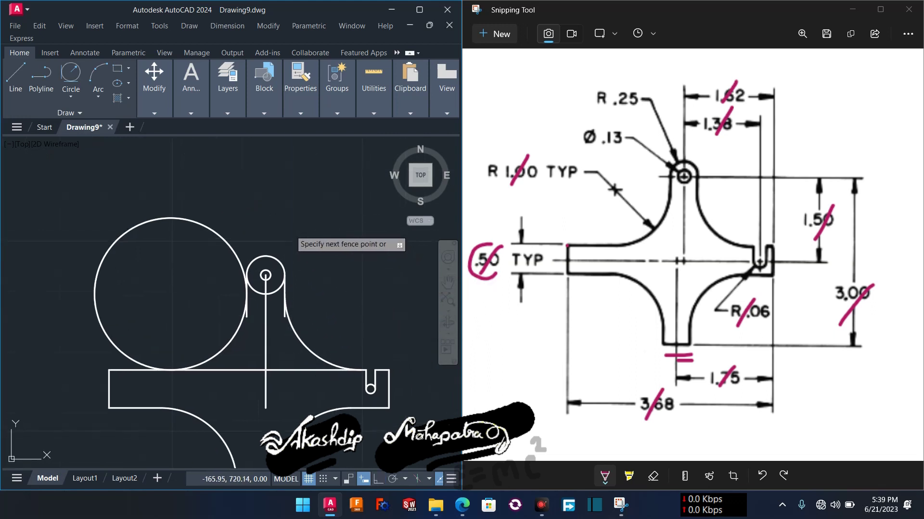
Step: Trim the left circle's upper part and the leftover ends of both tangent lines
{"action": "left_click", "coordinate": [243, 262]}
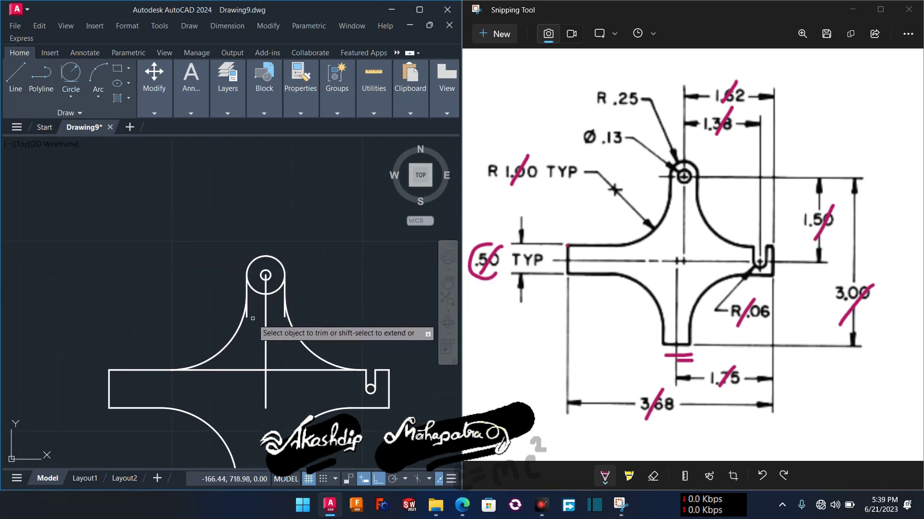
{"action": "scroll", "coordinate": [253, 320], "scroll_direction": "up", "scroll_amount": 5}
{"action": "left_click", "coordinate": [227, 303]}
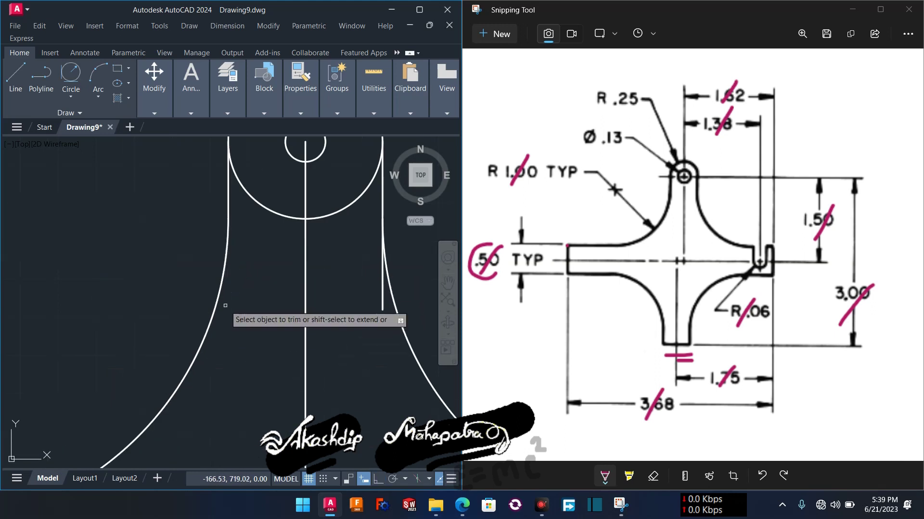
{"action": "left_click", "coordinate": [382, 301]}
{"action": "scroll", "coordinate": [371, 310], "scroll_direction": "down", "scroll_amount": 6}
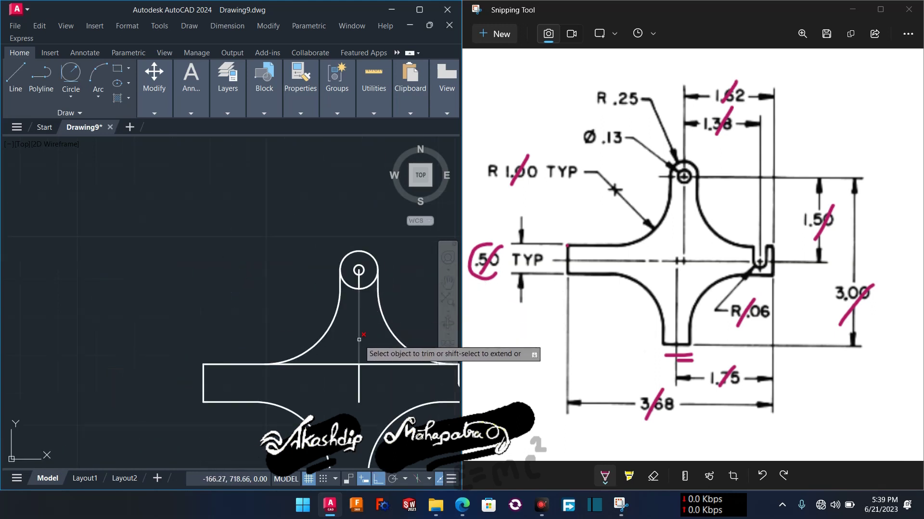
{"action": "middle_click_drag", "start_coordinate": [356, 340], "coordinate": [337, 312]}
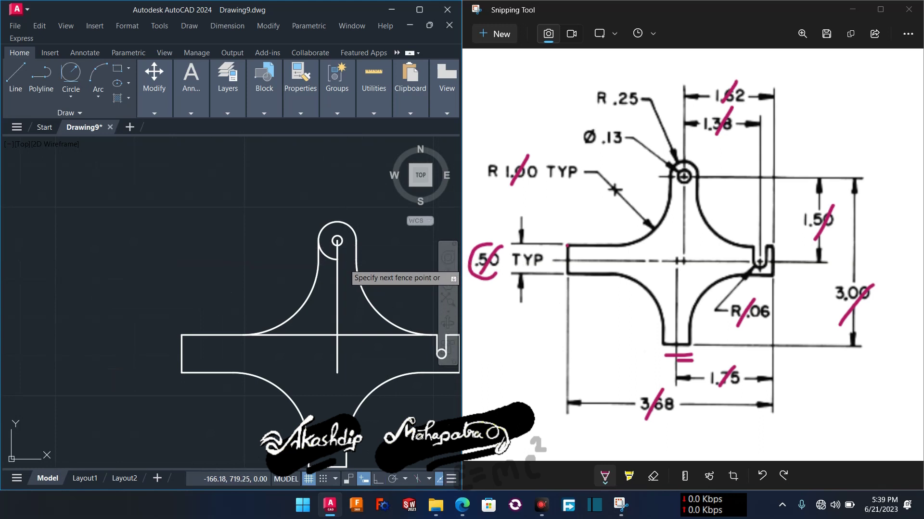
Step: Trim the small curve beside the lug and the centre line stubs inside the lug and band
{"action": "left_click", "coordinate": [329, 257]}
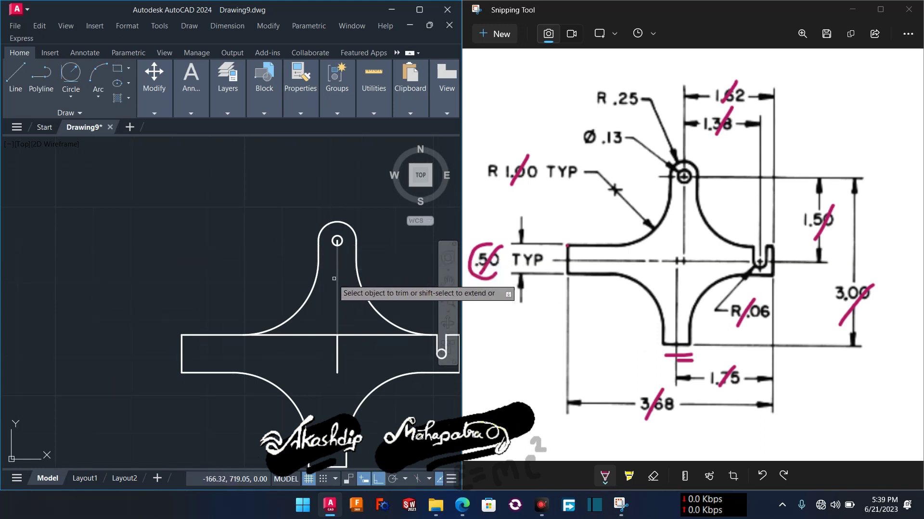
{"action": "left_click", "coordinate": [334, 280]}
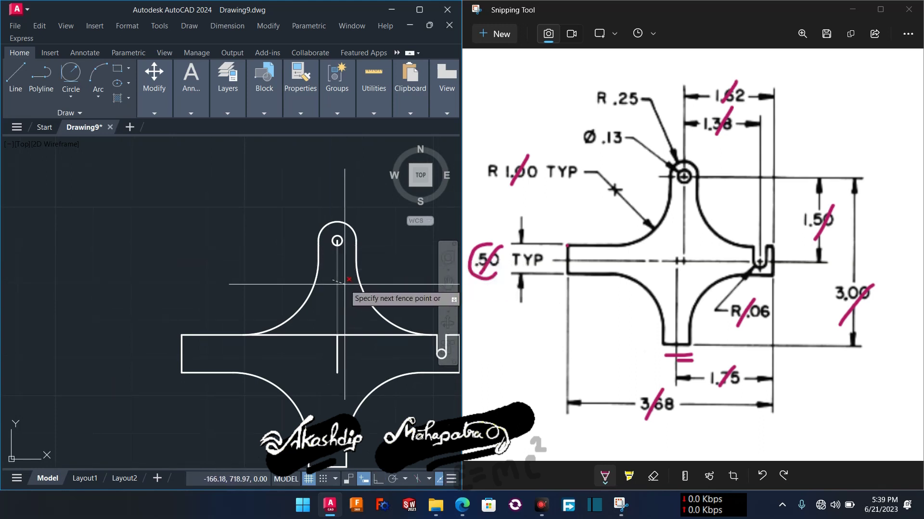
{"action": "left_click", "coordinate": [337, 360]}
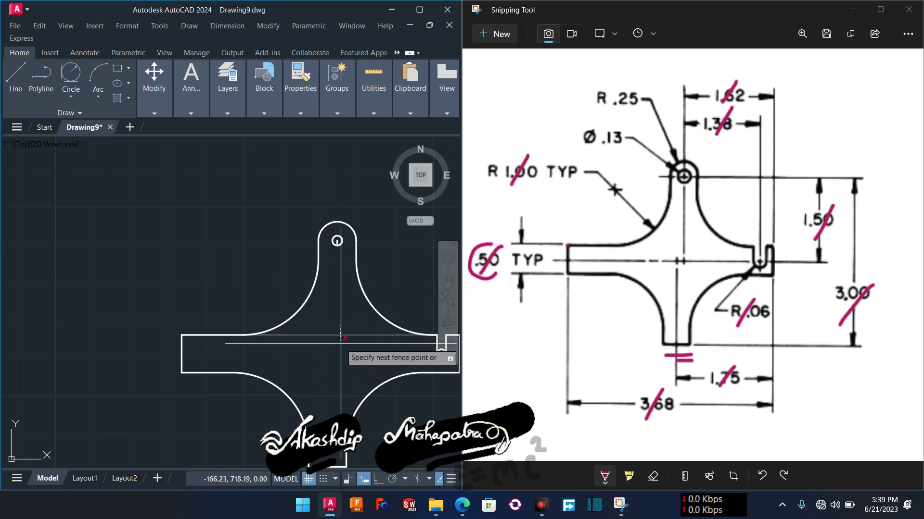
{"action": "middle_click_drag", "start_coordinate": [338, 347], "coordinate": [327, 345]}
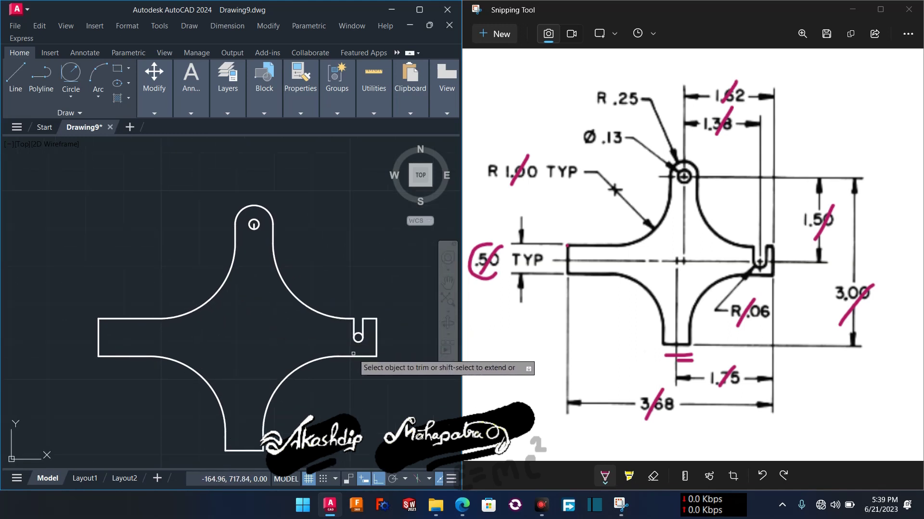
{"action": "scroll", "coordinate": [357, 315], "scroll_direction": "up", "scroll_amount": 5}
Step: Trim the top half of the slot-end circle so the slot ends in a U
{"action": "left_click", "coordinate": [374, 227]}
{"action": "scroll", "coordinate": [368, 243], "scroll_direction": "down", "scroll_amount": 2}
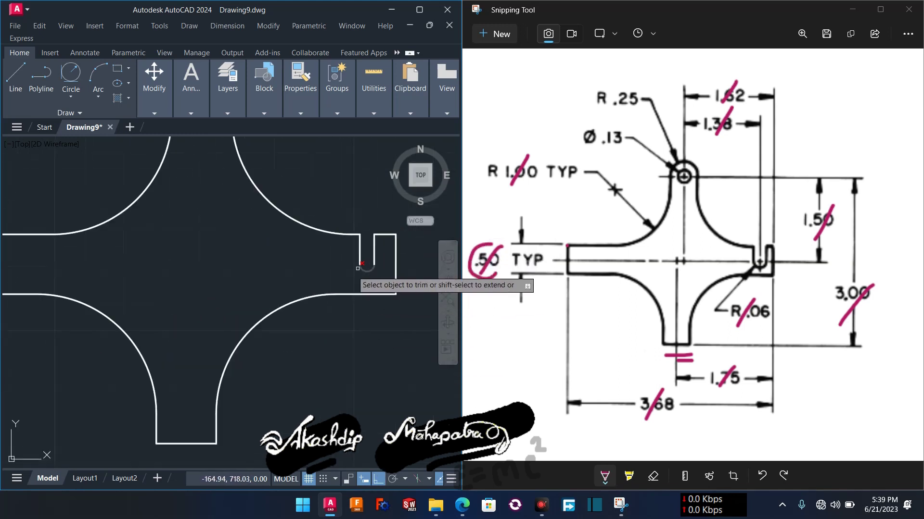
{"action": "middle_click_drag", "start_coordinate": [294, 274], "coordinate": [299, 328]}
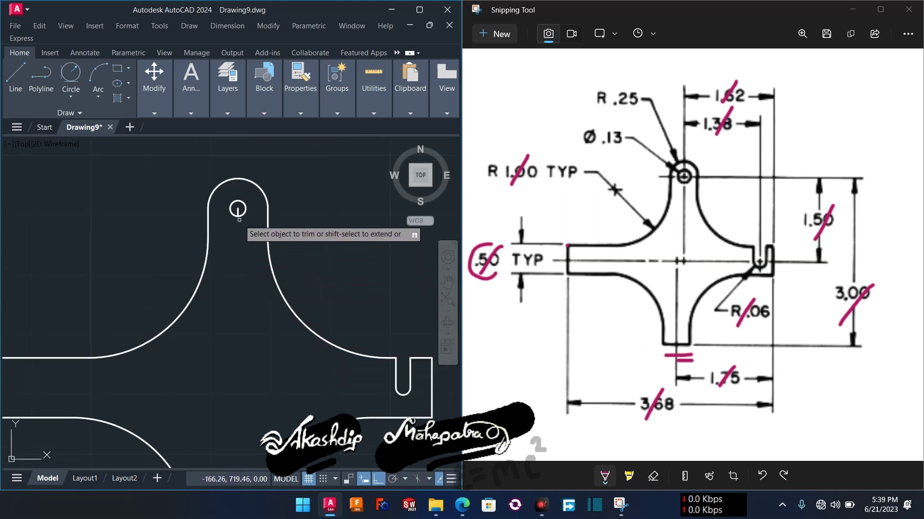
{"action": "scroll", "coordinate": [238, 201], "scroll_direction": "up", "scroll_amount": 5}
{"action": "scroll", "coordinate": [237, 212], "scroll_direction": "down", "scroll_amount": 5}
{"action": "middle_click_drag", "start_coordinate": [260, 301], "coordinate": [241, 302]}
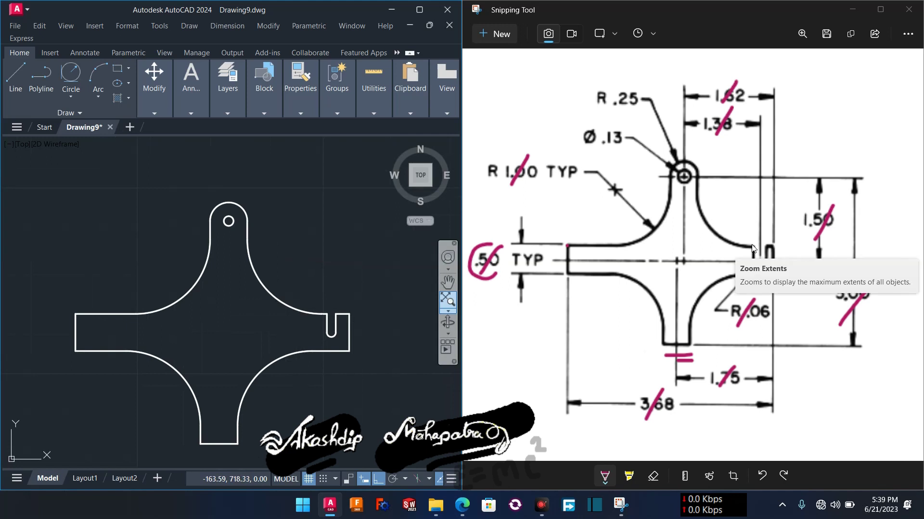
Step: Tick off the R.25 callout on the reference drawing with a magenta pen stroke
{"action": "left_click", "coordinate": [767, 251]}
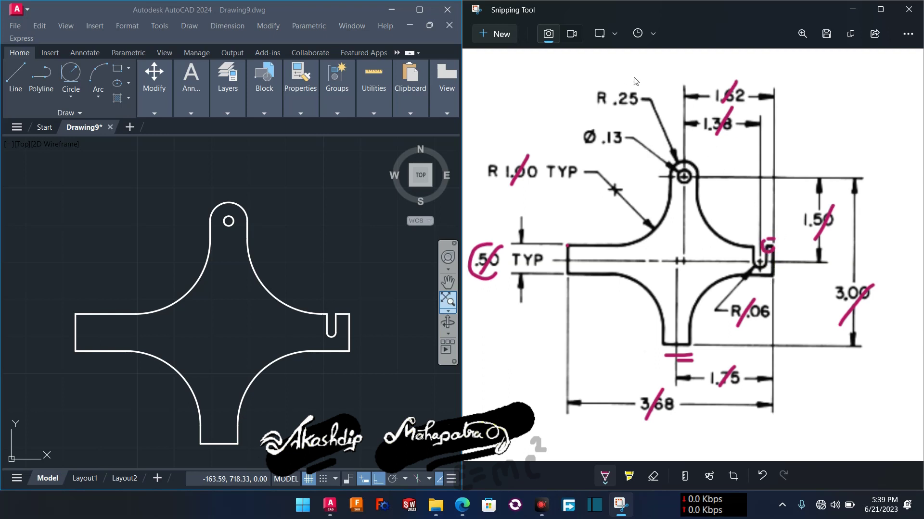
{"action": "left_click_drag", "start_coordinate": [632, 87], "coordinate": [620, 106]}
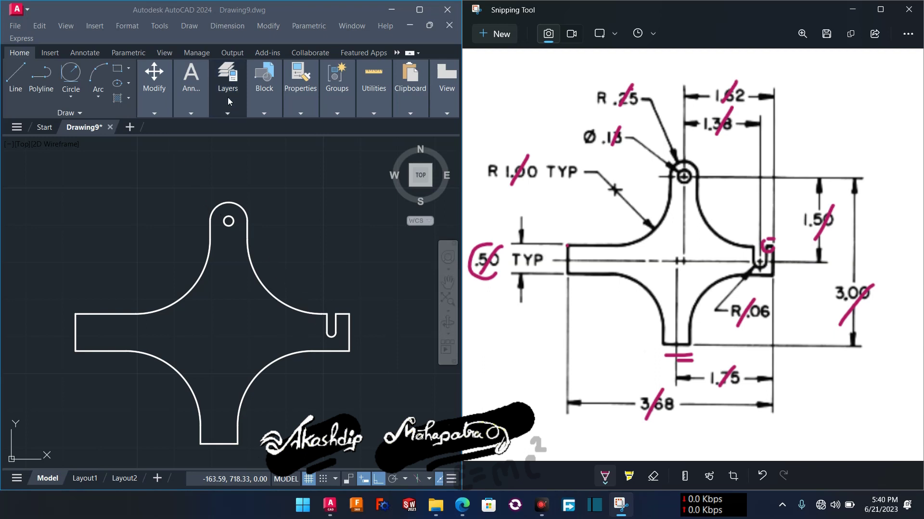
{"action": "left_click", "coordinate": [302, 112]}
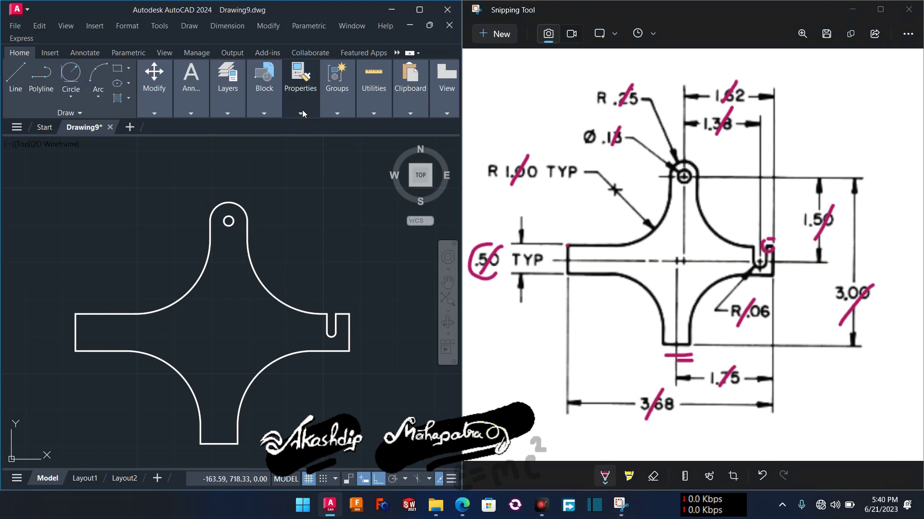
Step: Set the current lineweight to ByLayer and the current colour to Yellow
{"action": "left_click", "coordinate": [302, 111]}
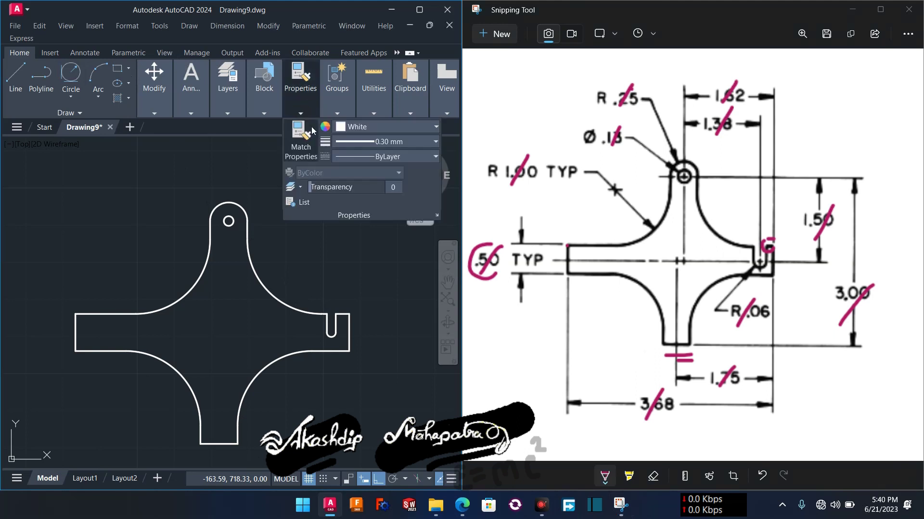
{"action": "left_click", "coordinate": [347, 141]}
{"action": "scroll", "coordinate": [361, 169], "scroll_direction": "up", "scroll_amount": 4}
{"action": "left_click", "coordinate": [373, 156]}
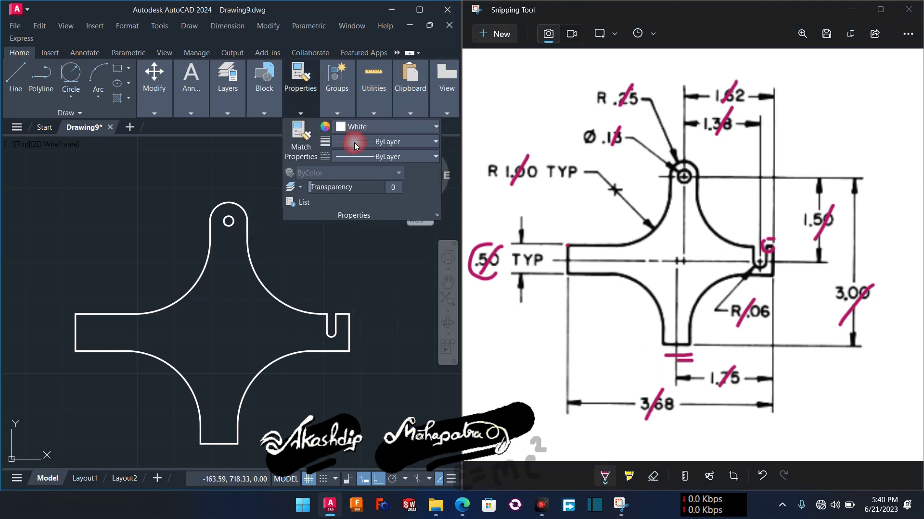
{"action": "left_click", "coordinate": [340, 128]}
{"action": "left_click", "coordinate": [353, 246]}
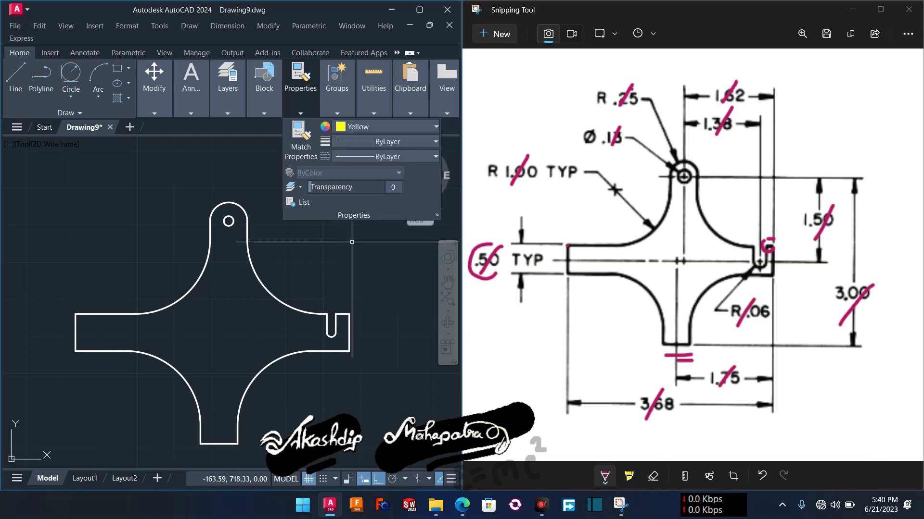
Step: Place Center Mark symbols on the lug hole and the slot's rounded end
{"action": "left_click", "coordinate": [94, 57]}
{"action": "left_click", "coordinate": [237, 114]}
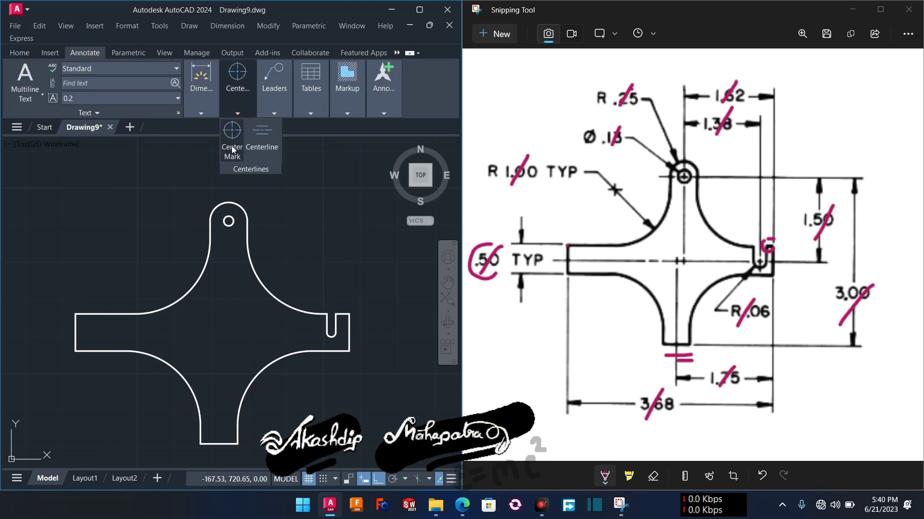
{"action": "left_click", "coordinate": [232, 140]}
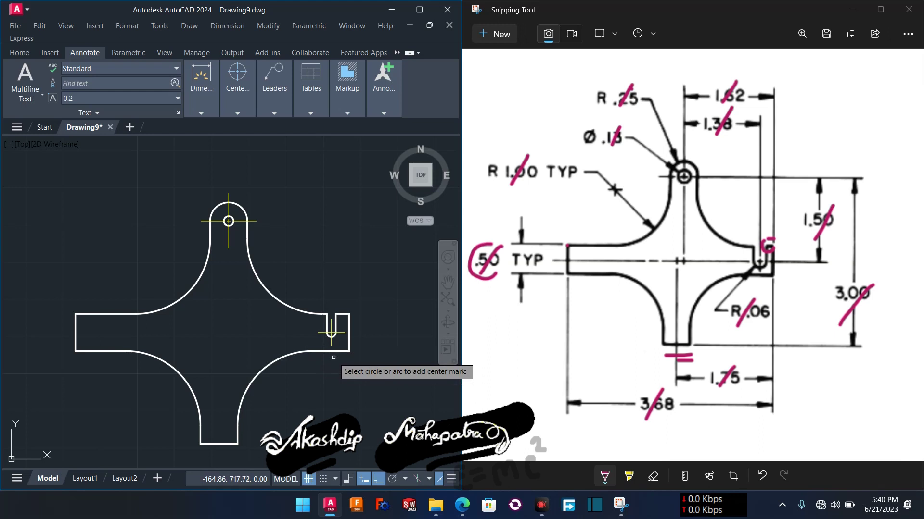
{"action": "scroll", "coordinate": [333, 357], "scroll_direction": "up", "scroll_amount": 4}
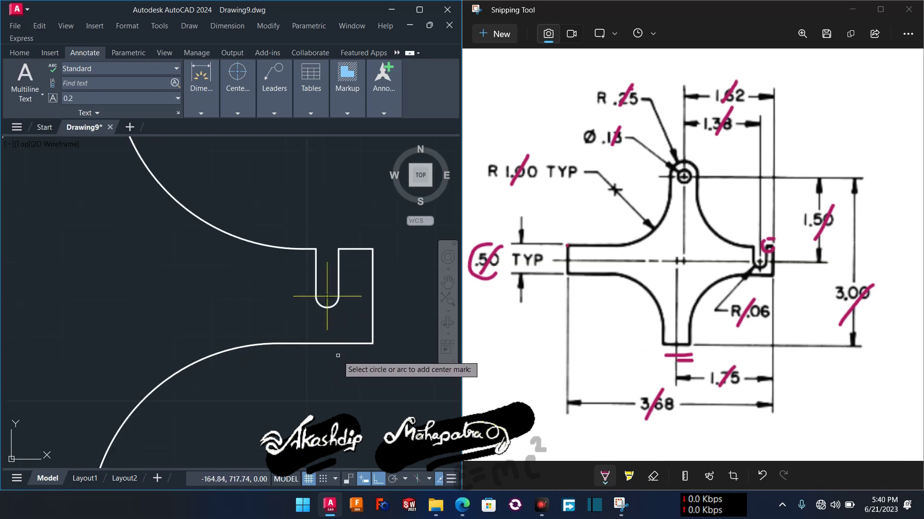
{"action": "key", "text": "Escape"}
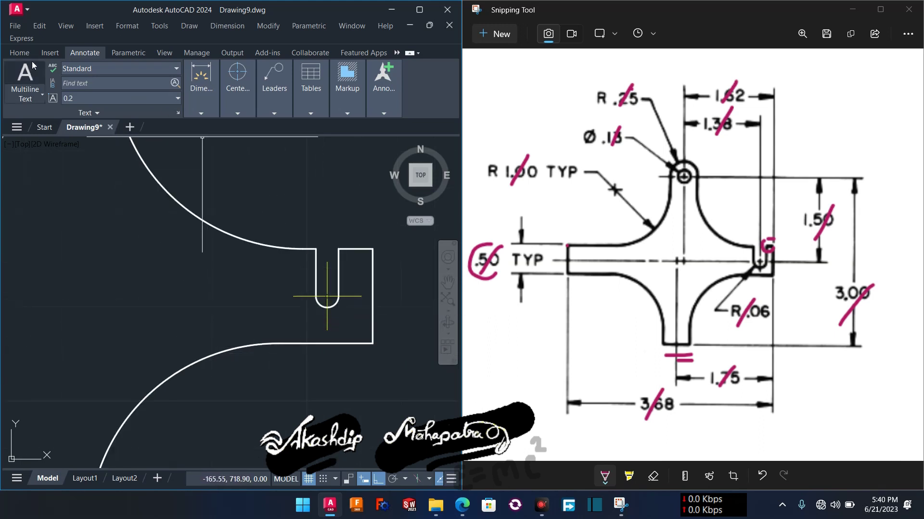
{"action": "left_click", "coordinate": [23, 53]}
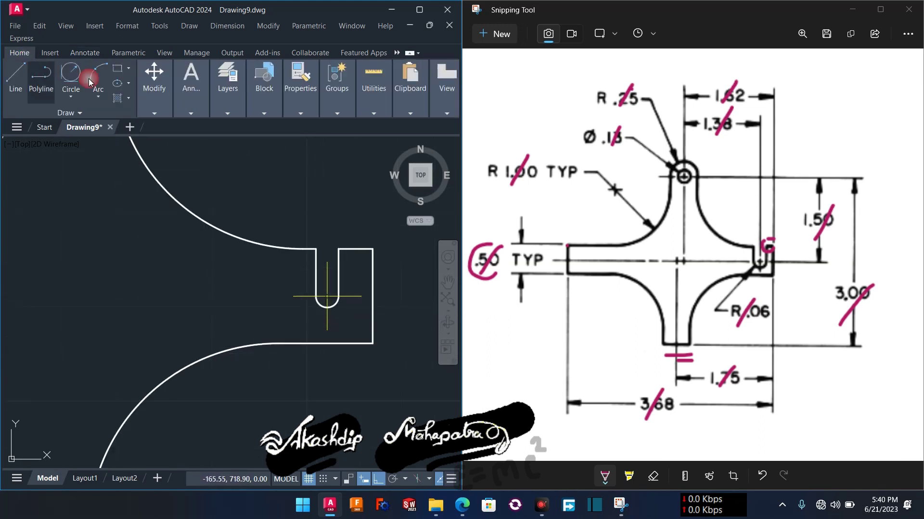
{"action": "left_click", "coordinate": [194, 115]}
{"action": "left_click", "coordinate": [279, 127]}
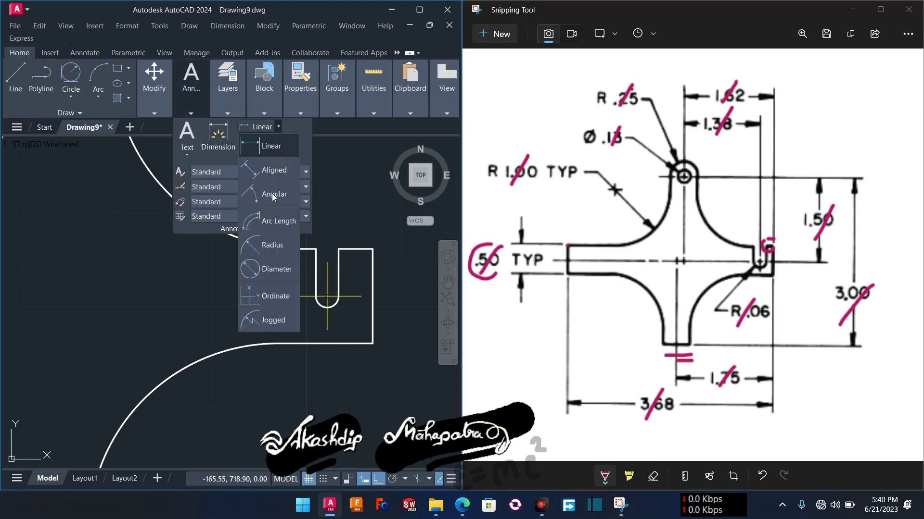
{"action": "left_click", "coordinate": [272, 246]}
{"action": "left_click", "coordinate": [320, 304]}
{"action": "scroll", "coordinate": [327, 296], "scroll_direction": "down", "scroll_amount": 3}
{"action": "scroll", "coordinate": [317, 318], "scroll_direction": "down", "scroll_amount": 2}
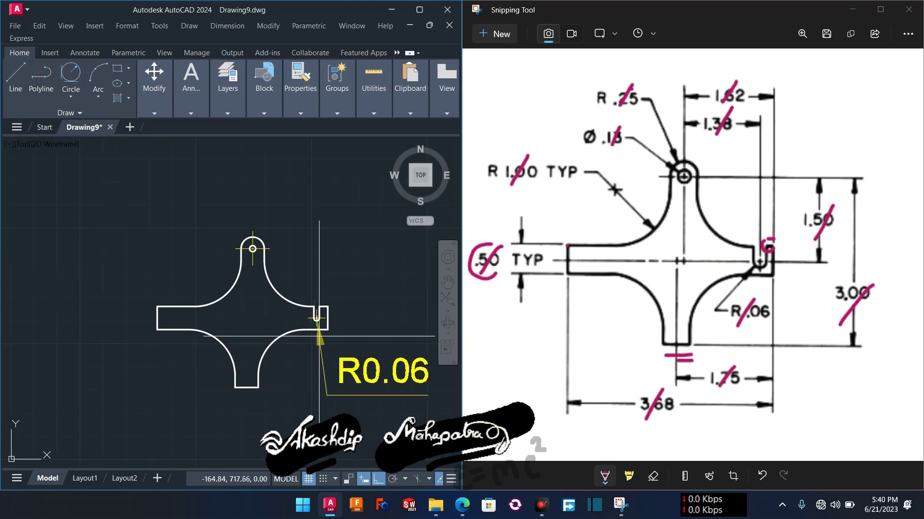
{"action": "key", "text": "Escape"}
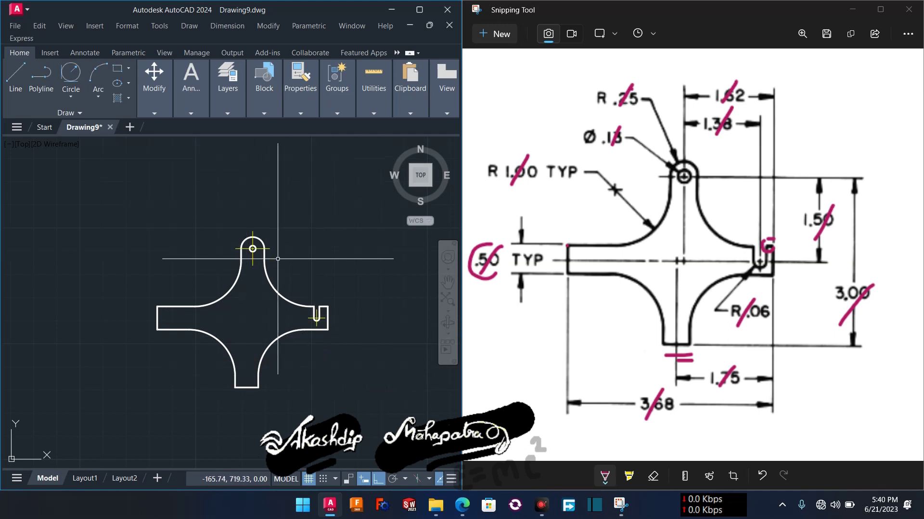
Step: Extend the lug's vertical centre line downward
{"action": "scroll", "coordinate": [292, 271], "scroll_direction": "up", "scroll_amount": 4}
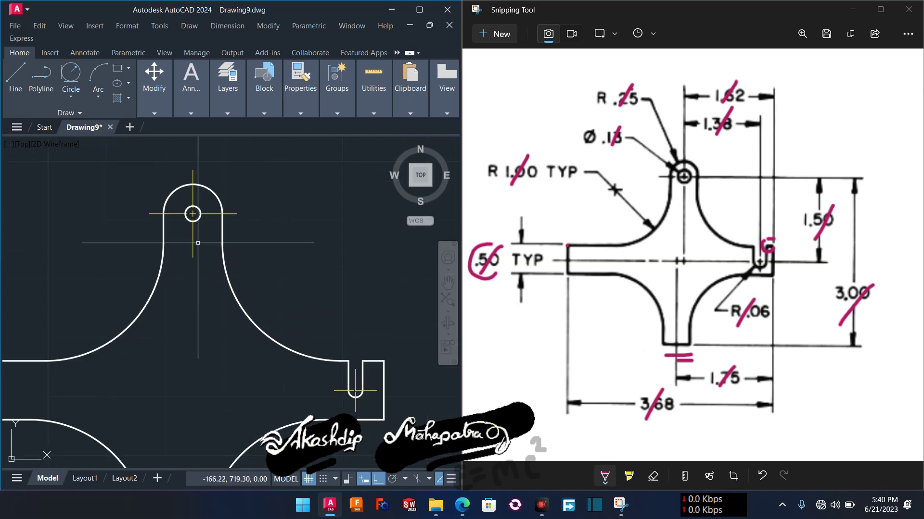
{"action": "middle_click_drag", "start_coordinate": [200, 252], "coordinate": [199, 180]}
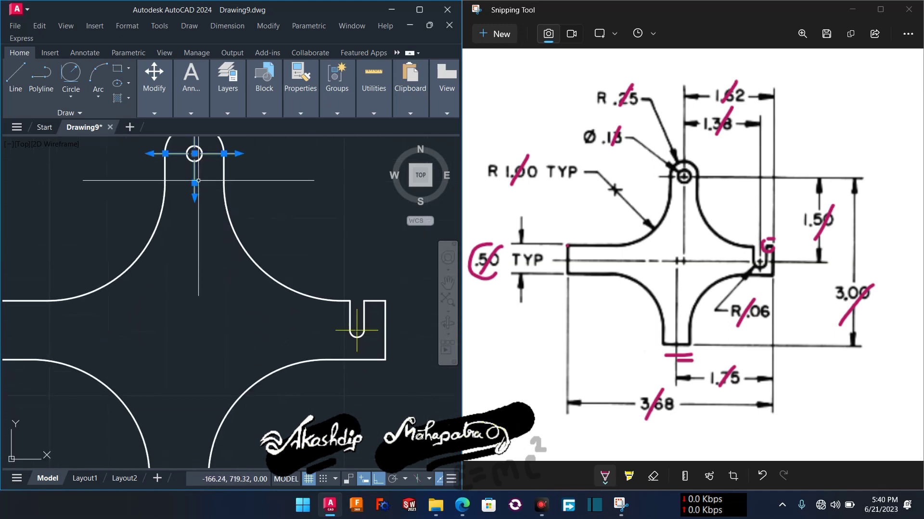
{"action": "left_click", "coordinate": [194, 363]}
Step: Stretch the slot centre mark's horizontal line left past the plate's left edge
{"action": "left_click", "coordinate": [336, 330]}
{"action": "left_click", "coordinate": [350, 330]}
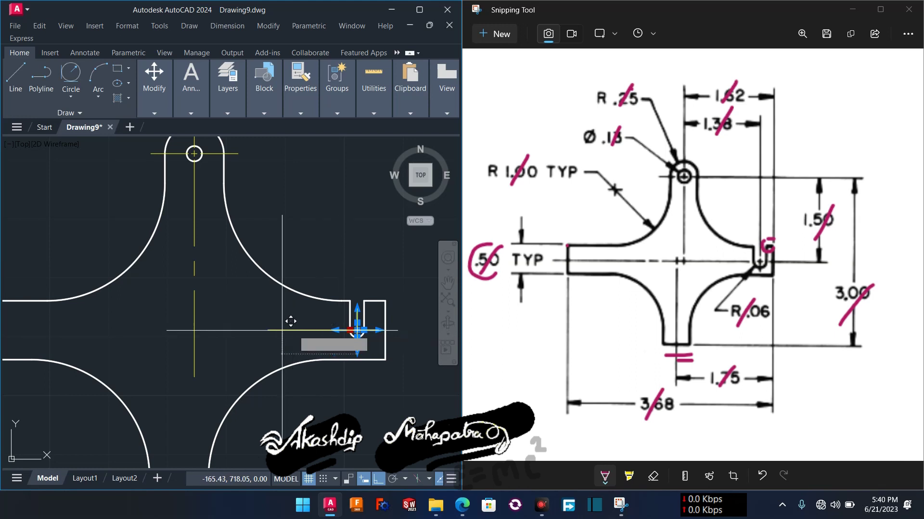
{"action": "scroll", "coordinate": [29, 318], "scroll_direction": "up", "scroll_amount": 1}
{"action": "scroll", "coordinate": [24, 313], "scroll_direction": "up", "scroll_amount": 1}
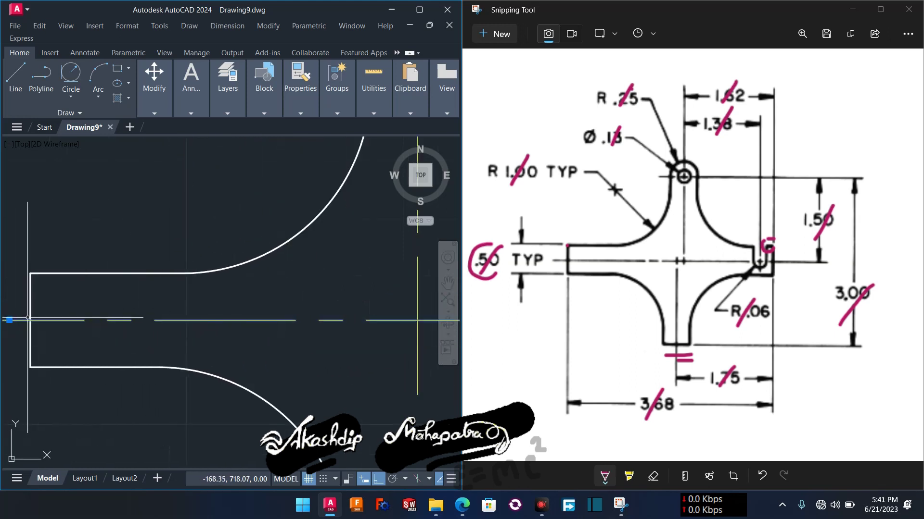
{"action": "scroll", "coordinate": [61, 317], "scroll_direction": "down", "scroll_amount": 3}
{"action": "key", "text": "Escape"}
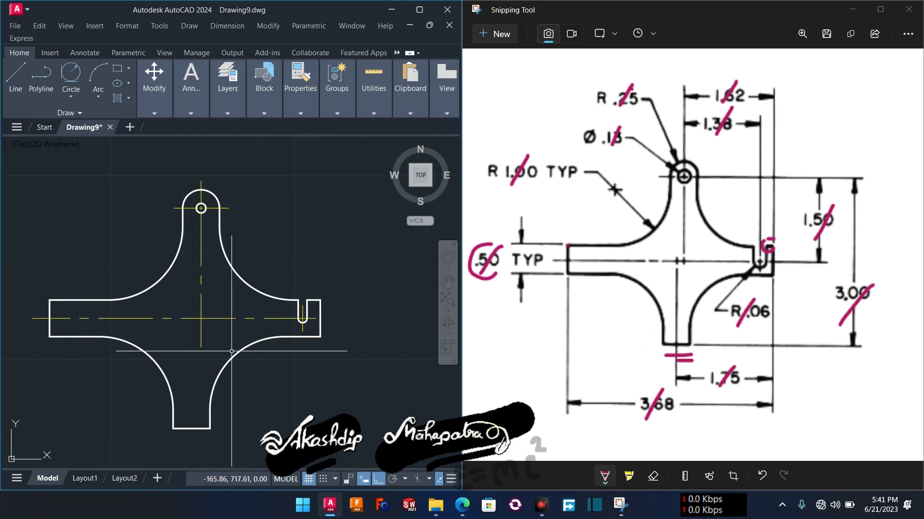
{"action": "middle_click_drag", "start_coordinate": [232, 351], "coordinate": [217, 331]}
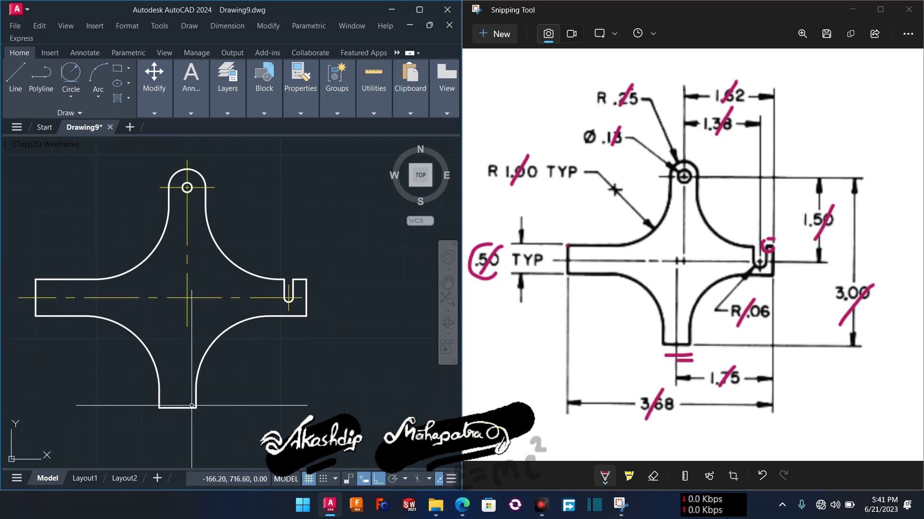
{"action": "scroll", "coordinate": [192, 309], "scroll_direction": "up", "scroll_amount": 2}
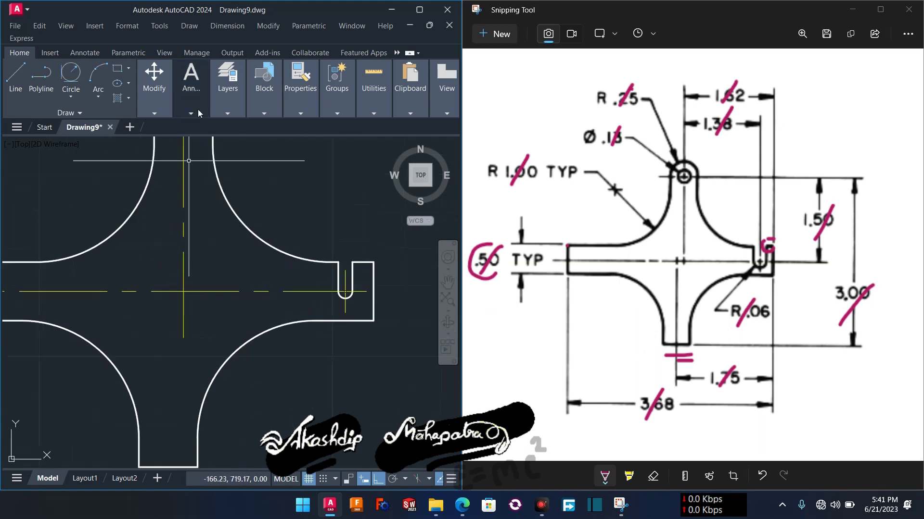
Step: Add a centerline between the bottom arm's sides and stretch its top end up to the lug
{"action": "left_click", "coordinate": [77, 52]}
{"action": "left_click", "coordinate": [240, 111]}
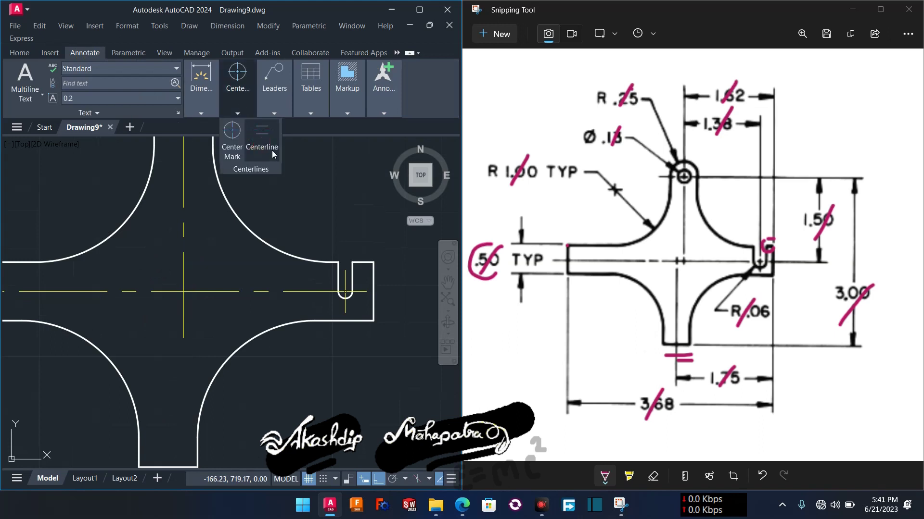
{"action": "middle_click_drag", "start_coordinate": [262, 222], "coordinate": [292, 133]}
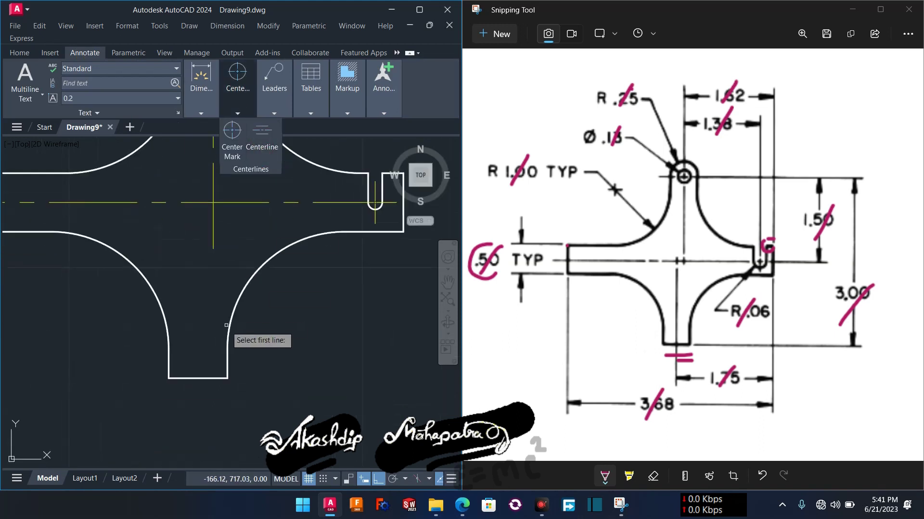
{"action": "left_click", "coordinate": [168, 364]}
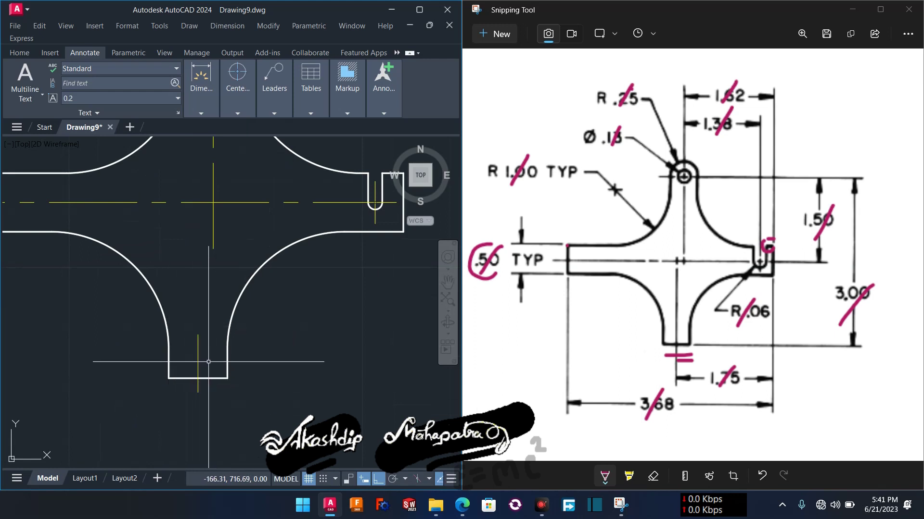
{"action": "left_click", "coordinate": [198, 348]}
{"action": "left_click", "coordinate": [197, 193]}
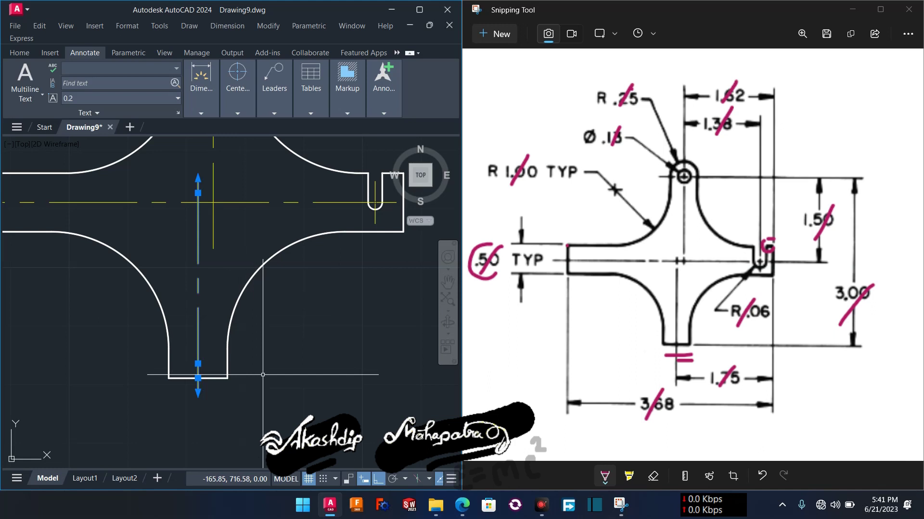
{"action": "scroll", "coordinate": [263, 375], "scroll_direction": "down", "scroll_amount": 3}
{"action": "middle_click_drag", "start_coordinate": [317, 287], "coordinate": [289, 320]}
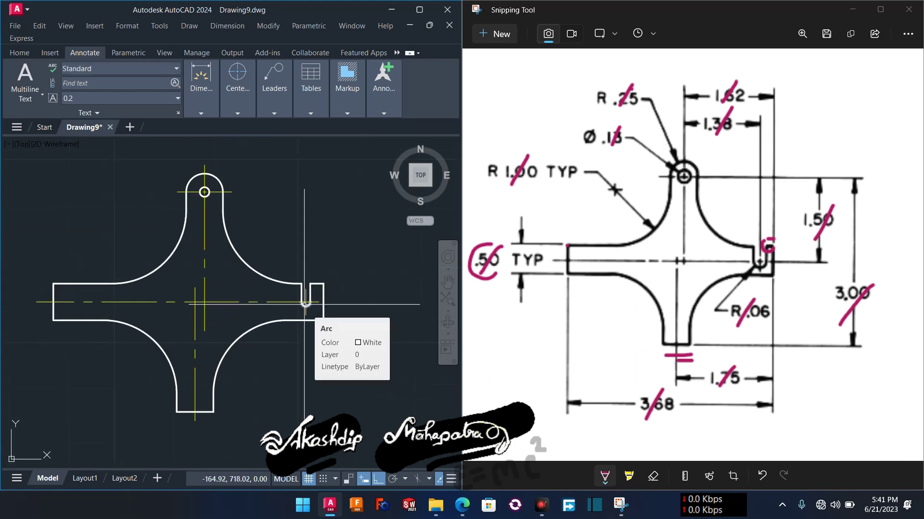
{"action": "middle_click_drag", "start_coordinate": [279, 212], "coordinate": [271, 231]}
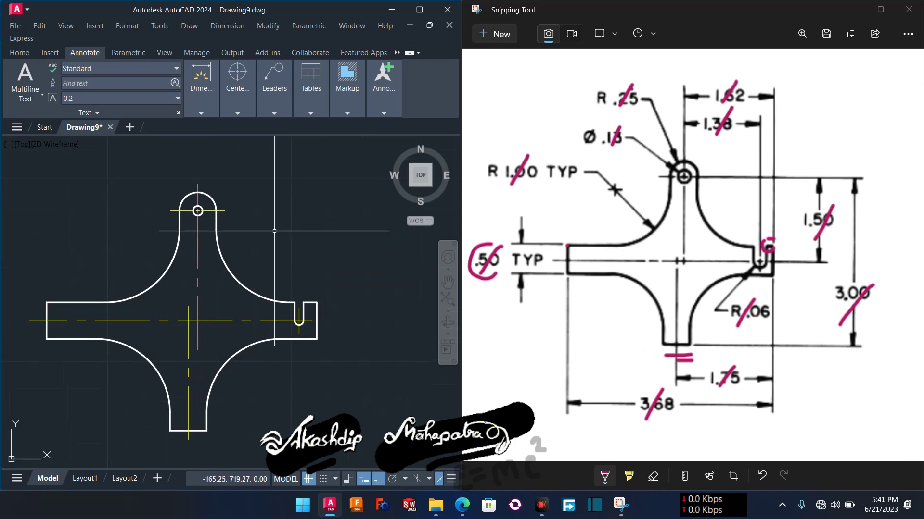
{"action": "left_click", "coordinate": [21, 52]}
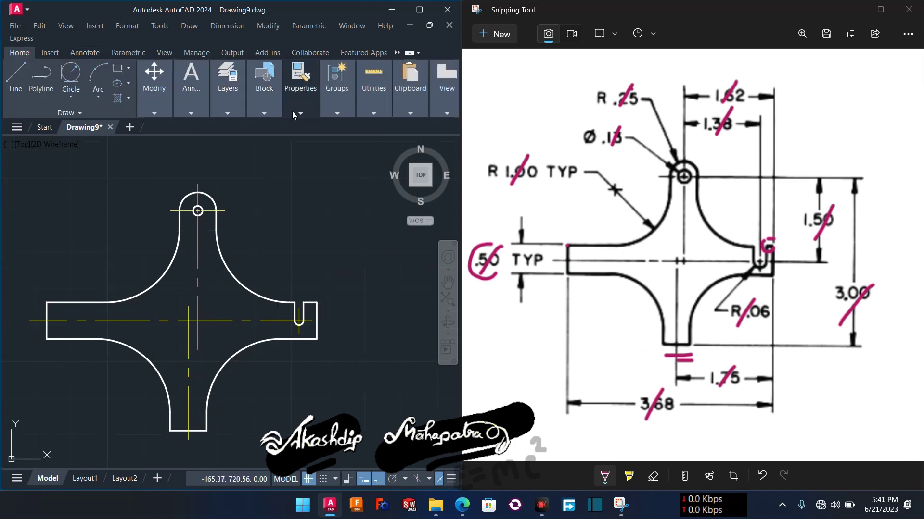
{"action": "left_click", "coordinate": [305, 112]}
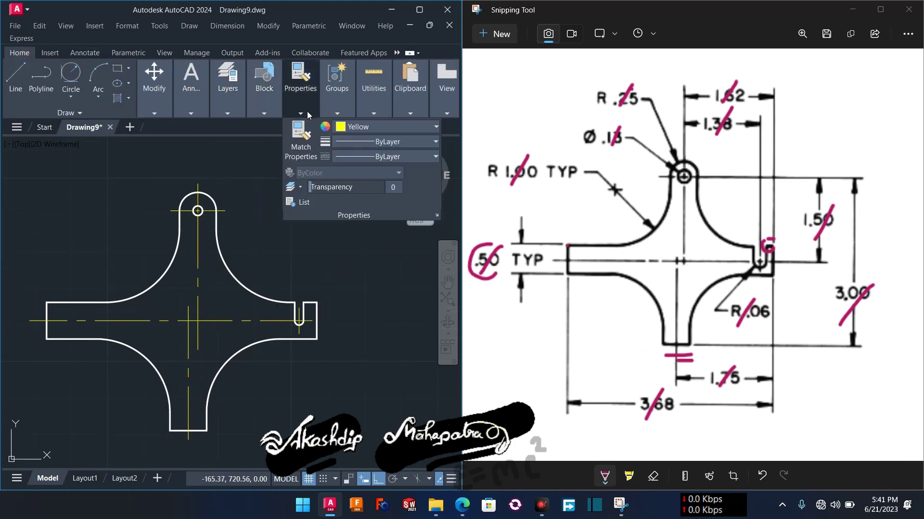
Step: Set the current colour to cyan and start a linear dimension
{"action": "left_click", "coordinate": [343, 127]}
{"action": "left_click", "coordinate": [379, 242]}
{"action": "mouse_move", "coordinate": [190, 112]}
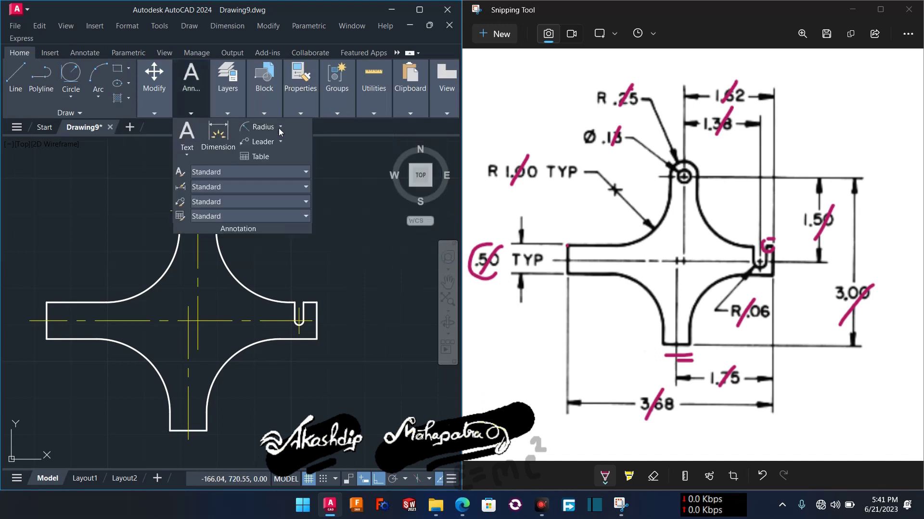
{"action": "left_click", "coordinate": [280, 127]}
{"action": "left_click", "coordinate": [269, 147]}
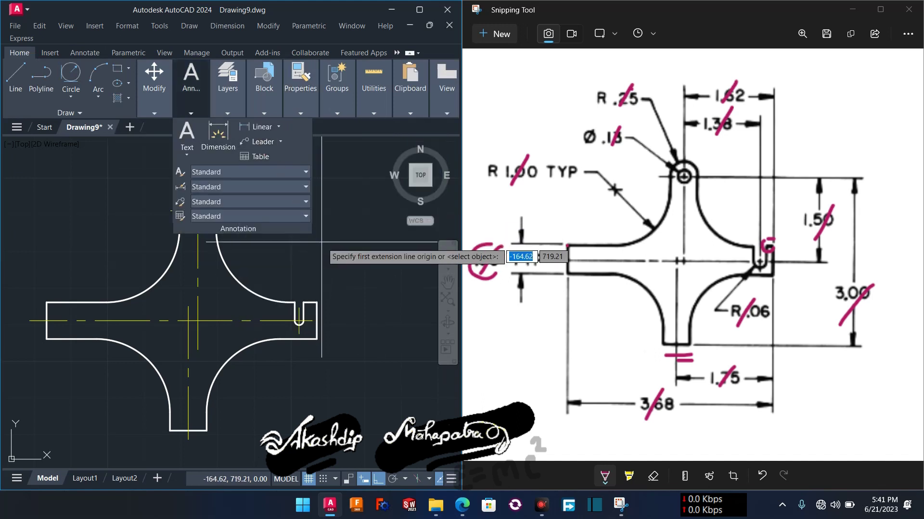
{"action": "left_click", "coordinate": [197, 211]}
{"action": "left_click", "coordinate": [311, 277]}
{"action": "key", "text": "Escape"}
{"action": "key", "text": "Return"}
Step: Dimension 1.38 from the slot centre to the top hole centre, placed above the part
{"action": "scroll", "coordinate": [305, 321], "scroll_direction": "up", "scroll_amount": 4}
{"action": "scroll", "coordinate": [306, 330], "scroll_direction": "up", "scroll_amount": 4}
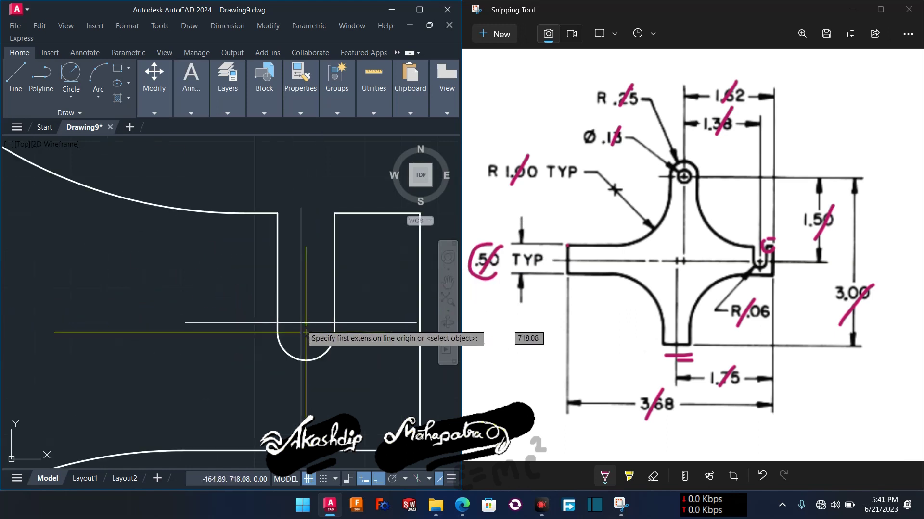
{"action": "scroll", "coordinate": [306, 332], "scroll_direction": "down", "scroll_amount": 4}
{"action": "scroll", "coordinate": [306, 332], "scroll_direction": "down", "scroll_amount": 4}
{"action": "left_click", "coordinate": [306, 333]}
{"action": "scroll", "coordinate": [214, 226], "scroll_direction": "up", "scroll_amount": 5}
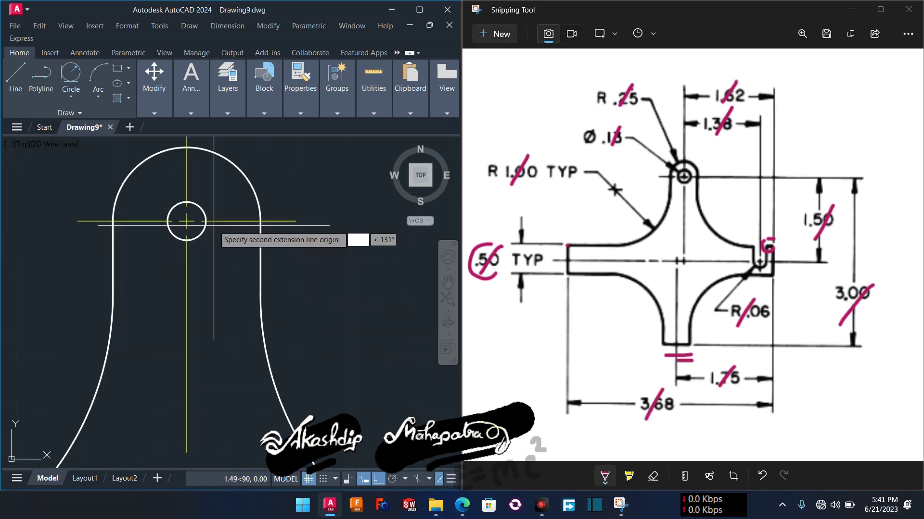
{"action": "left_click", "coordinate": [186, 221]}
{"action": "scroll", "coordinate": [186, 222], "scroll_direction": "down", "scroll_amount": 6}
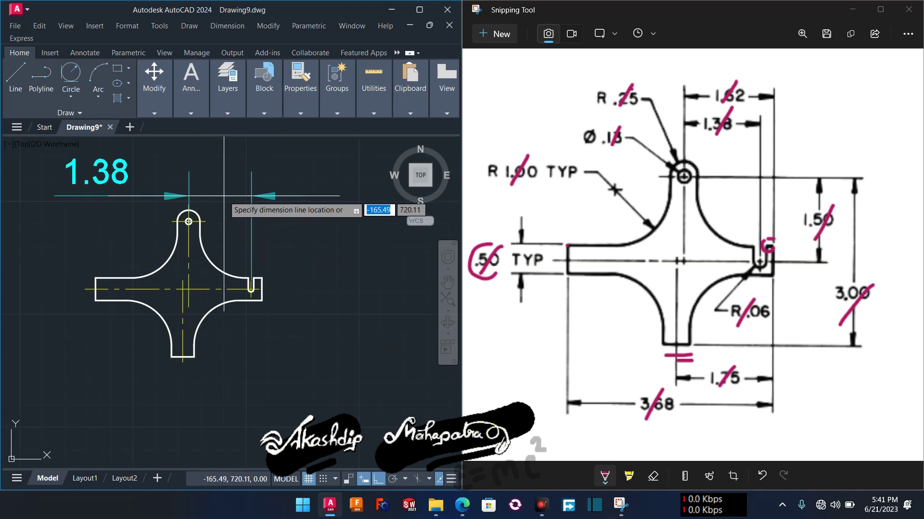
{"action": "left_click", "coordinate": [224, 196]}
{"action": "scroll", "coordinate": [270, 226], "scroll_direction": "up", "scroll_amount": 4}
Step: Dimension 1.62 from the slot's top-right corner to the top hole centre, above the 1.38
{"action": "key", "text": "Return"}
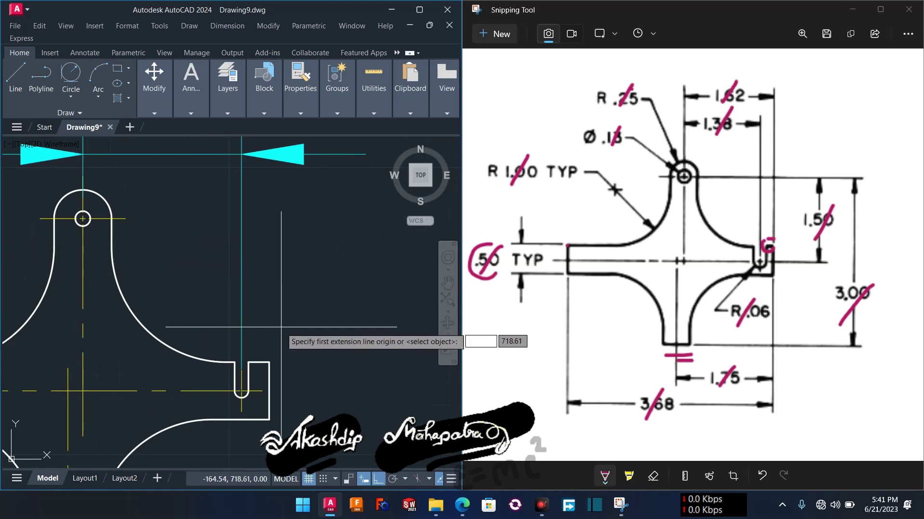
{"action": "scroll", "coordinate": [291, 327], "scroll_direction": "up", "scroll_amount": 2}
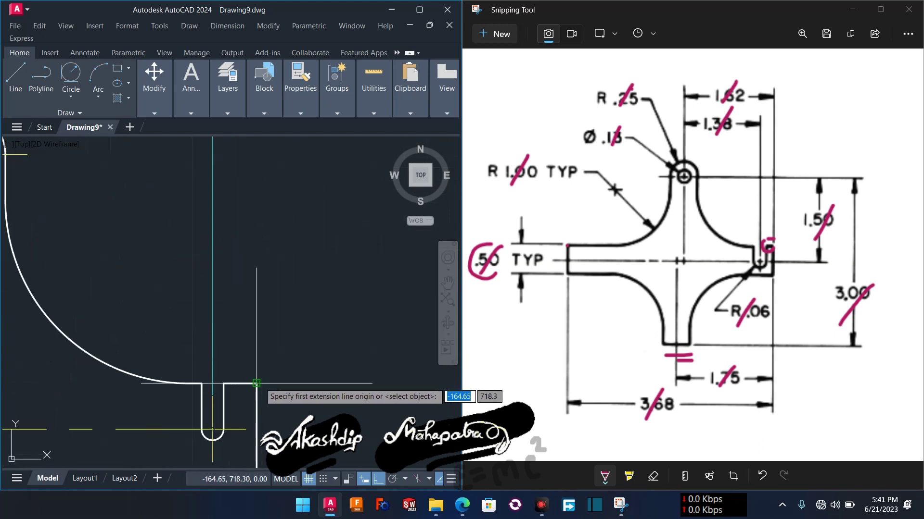
{"action": "left_click", "coordinate": [256, 384]}
{"action": "scroll", "coordinate": [257, 383], "scroll_direction": "down", "scroll_amount": 4}
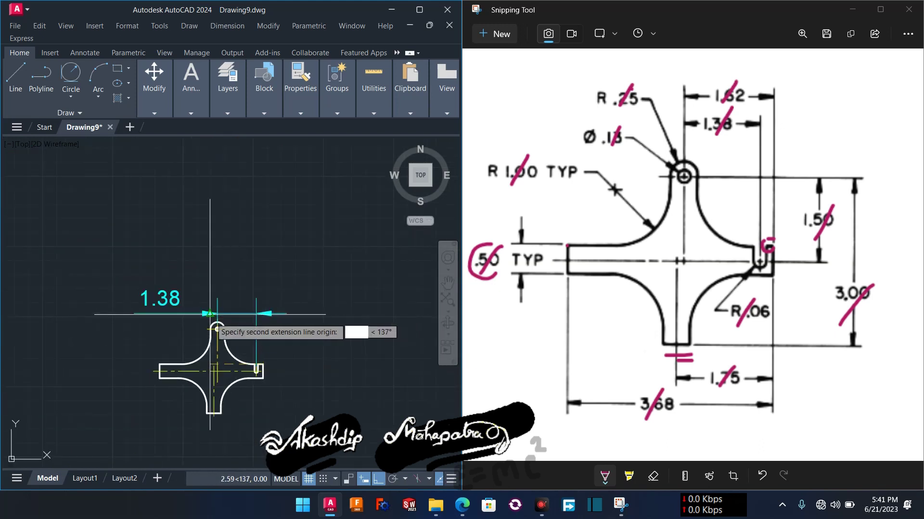
{"action": "scroll", "coordinate": [219, 327], "scroll_direction": "up", "scroll_amount": 5}
{"action": "scroll", "coordinate": [228, 365], "scroll_direction": "up", "scroll_amount": 2}
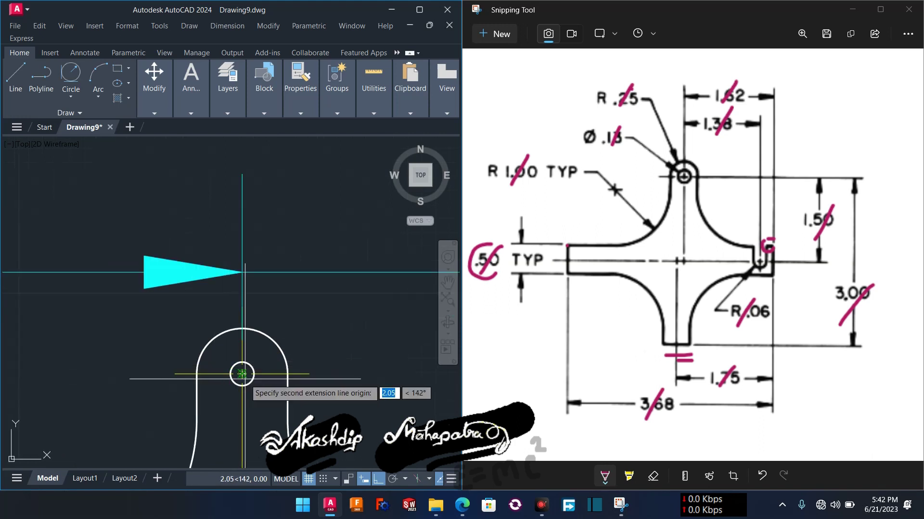
{"action": "left_click", "coordinate": [228, 366]}
{"action": "scroll", "coordinate": [228, 366], "scroll_direction": "down", "scroll_amount": 4}
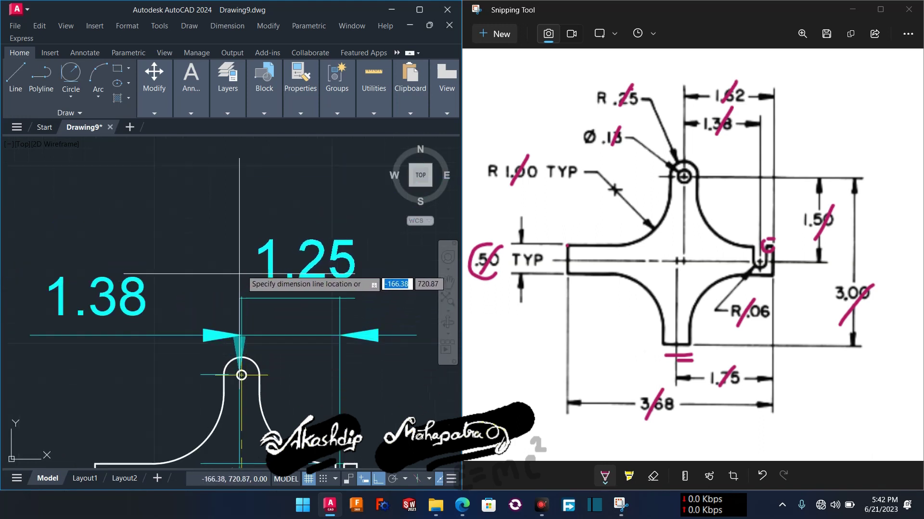
{"action": "left_click", "coordinate": [247, 249]}
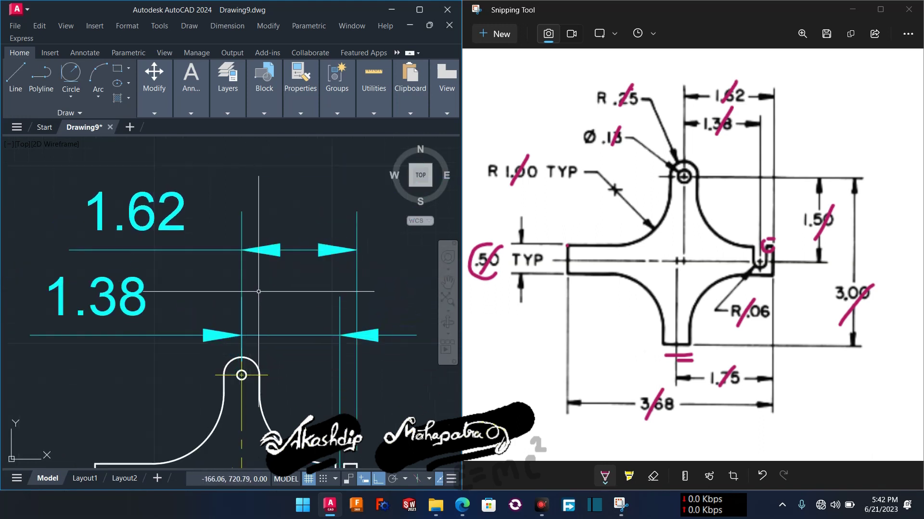
Step: Select the new dimension to adjust its arrowheads
{"action": "scroll", "coordinate": [222, 295], "scroll_direction": "down", "scroll_amount": 3}
{"action": "scroll", "coordinate": [277, 327], "scroll_direction": "down", "scroll_amount": 2}
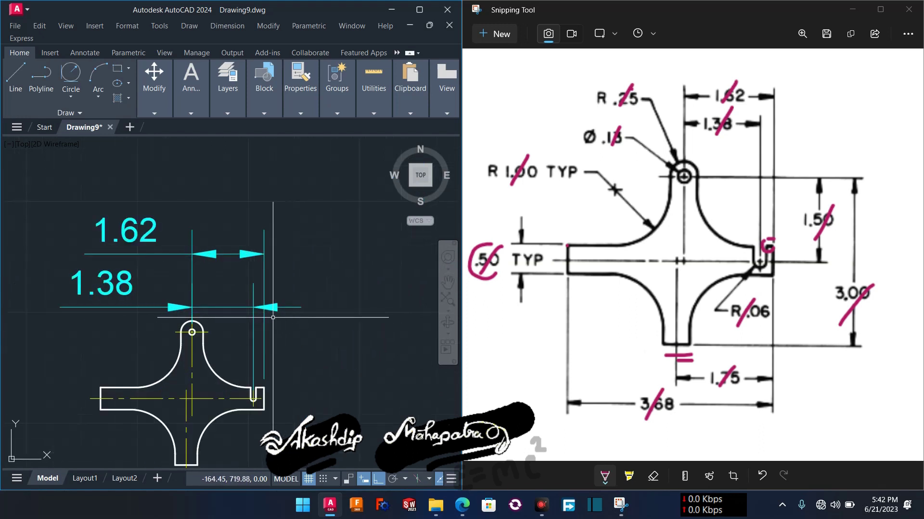
{"action": "scroll", "coordinate": [281, 318], "scroll_direction": "up", "scroll_amount": 4}
{"action": "scroll", "coordinate": [276, 319], "scroll_direction": "up", "scroll_amount": 3}
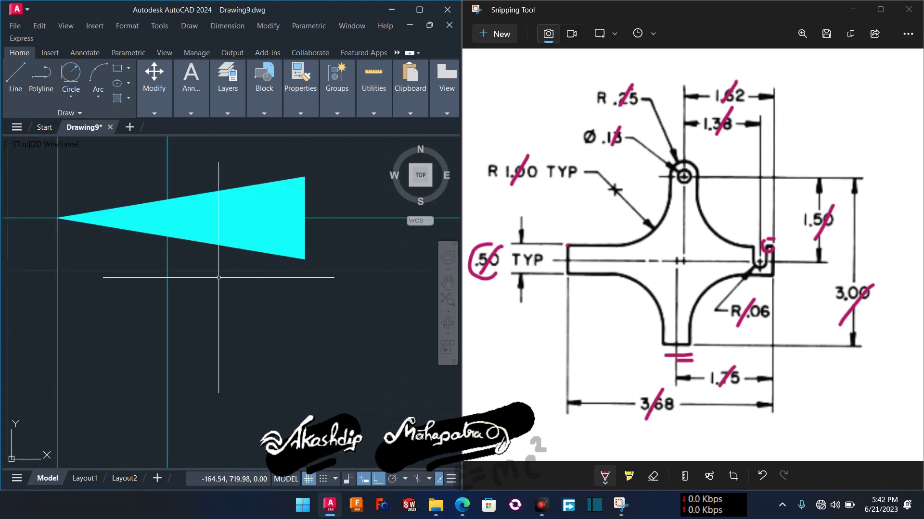
{"action": "scroll", "coordinate": [269, 308], "scroll_direction": "up", "scroll_amount": 2}
{"action": "left_click", "coordinate": [243, 271]}
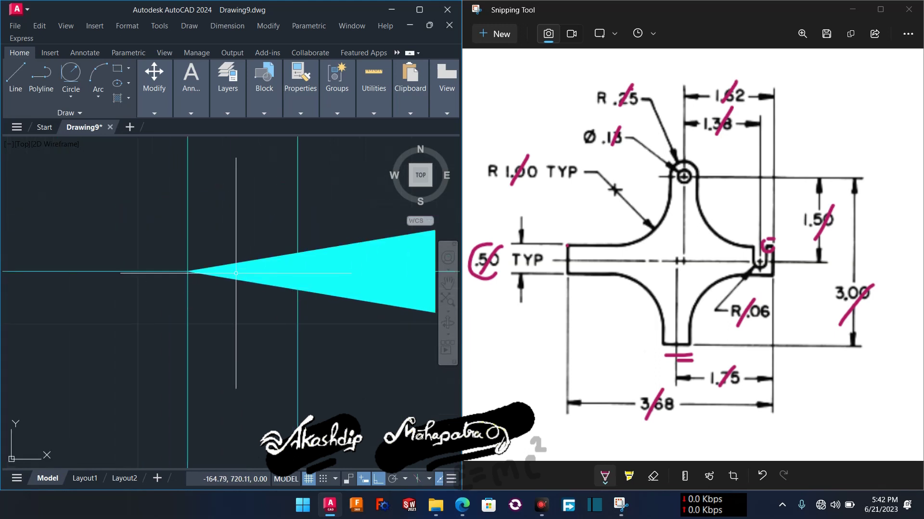
{"action": "scroll", "coordinate": [238, 272], "scroll_direction": "down", "scroll_amount": 3}
{"action": "scroll", "coordinate": [227, 274], "scroll_direction": "up", "scroll_amount": 4}
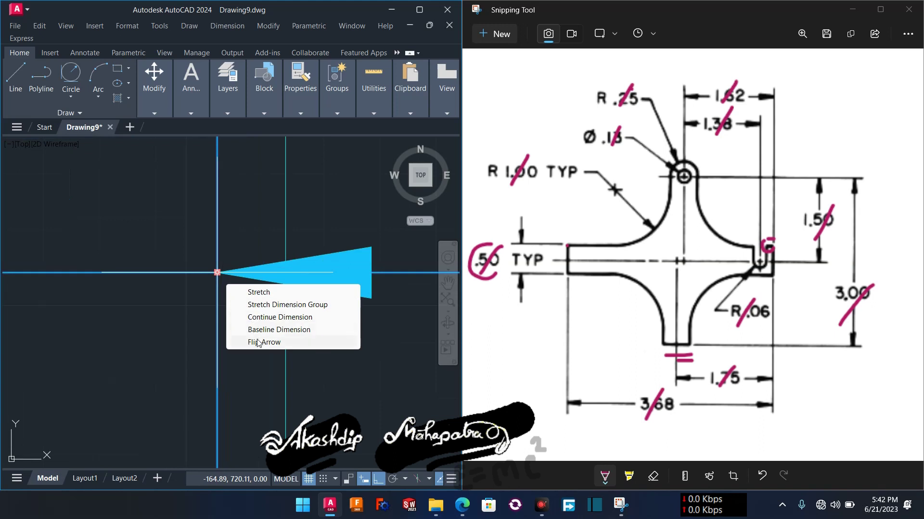
Step: Flip both arrowheads of the 1.62 and 1.38 dimensions to point outward
{"action": "left_click", "coordinate": [263, 342]}
{"action": "scroll", "coordinate": [243, 337], "scroll_direction": "down", "scroll_amount": 3}
{"action": "scroll", "coordinate": [212, 336], "scroll_direction": "down", "scroll_amount": 2}
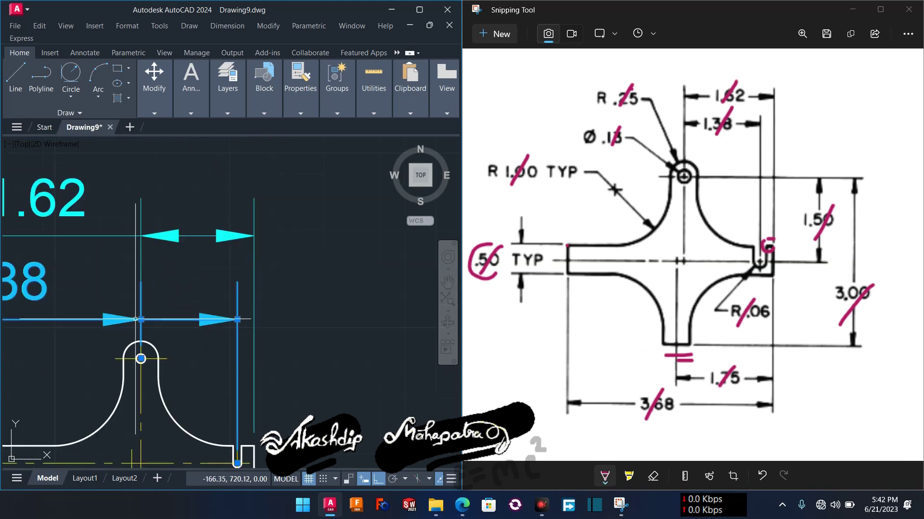
{"action": "scroll", "coordinate": [170, 331], "scroll_direction": "up", "scroll_amount": 6}
{"action": "mouse_move", "coordinate": [171, 332]}
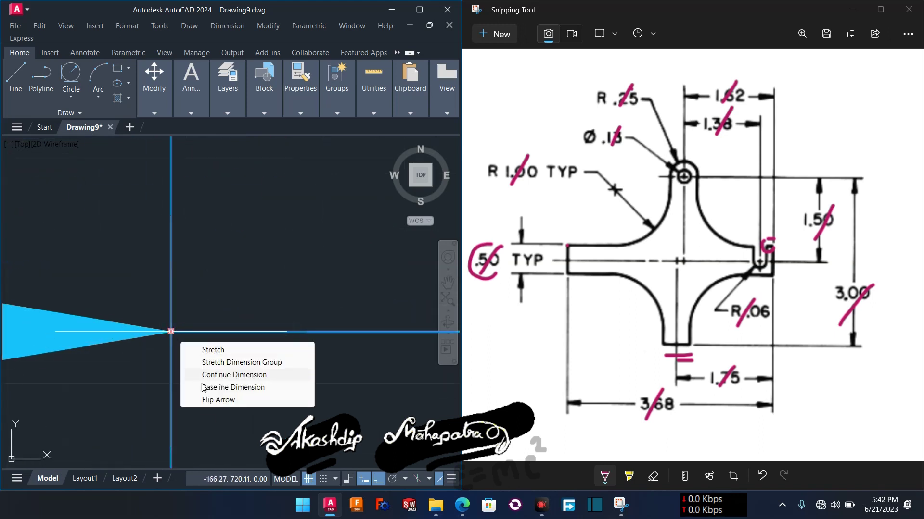
{"action": "left_click", "coordinate": [212, 401]}
{"action": "scroll", "coordinate": [240, 390], "scroll_direction": "down", "scroll_amount": 3}
{"action": "scroll", "coordinate": [273, 386], "scroll_direction": "down", "scroll_amount": 2}
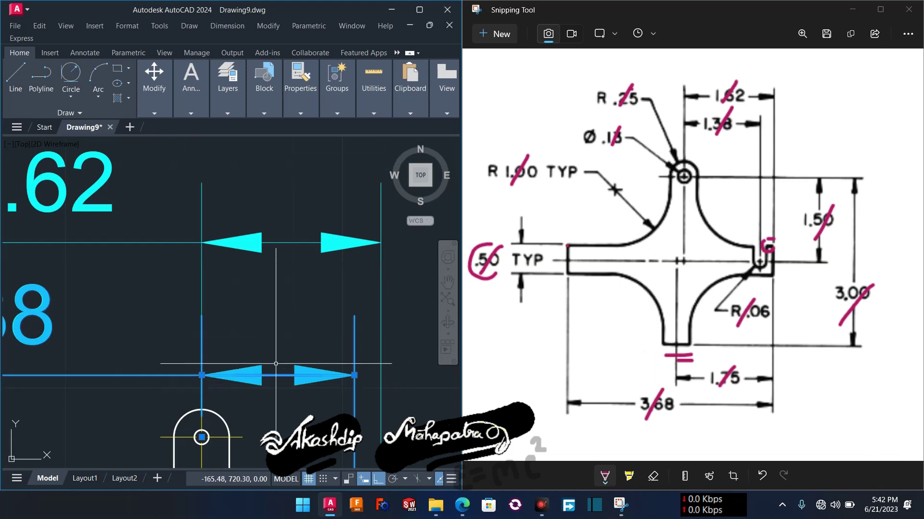
{"action": "scroll", "coordinate": [275, 363], "scroll_direction": "down", "scroll_amount": 2}
{"action": "scroll", "coordinate": [289, 337], "scroll_direction": "down", "scroll_amount": 1}
{"action": "scroll", "coordinate": [317, 337], "scroll_direction": "down", "scroll_amount": 1}
{"action": "scroll", "coordinate": [315, 336], "scroll_direction": "down", "scroll_amount": 2}
Step: Pan the view to bring the right-arm slot toward the centre
{"action": "middle_click_drag", "start_coordinate": [316, 336], "coordinate": [282, 311]}
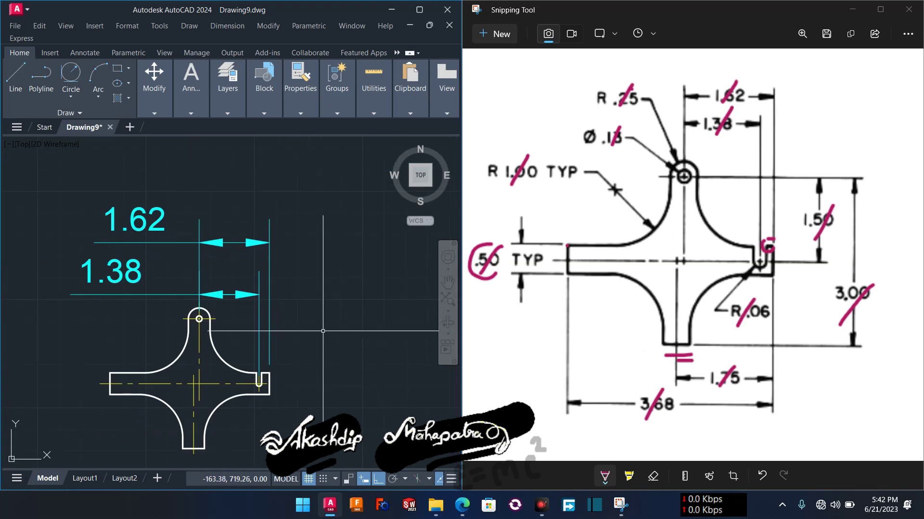
{"action": "middle_click_drag", "start_coordinate": [277, 374], "coordinate": [315, 344]}
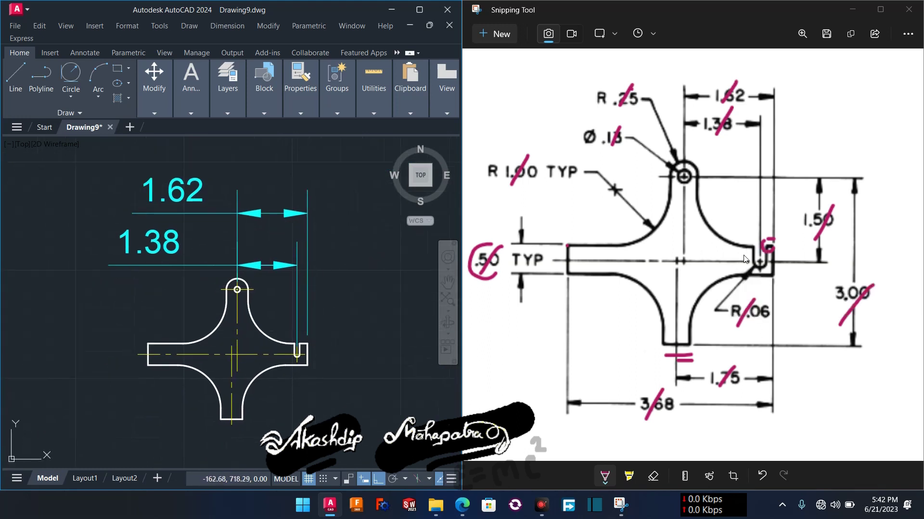
{"action": "scroll", "coordinate": [324, 339], "scroll_direction": "up", "scroll_amount": 8}
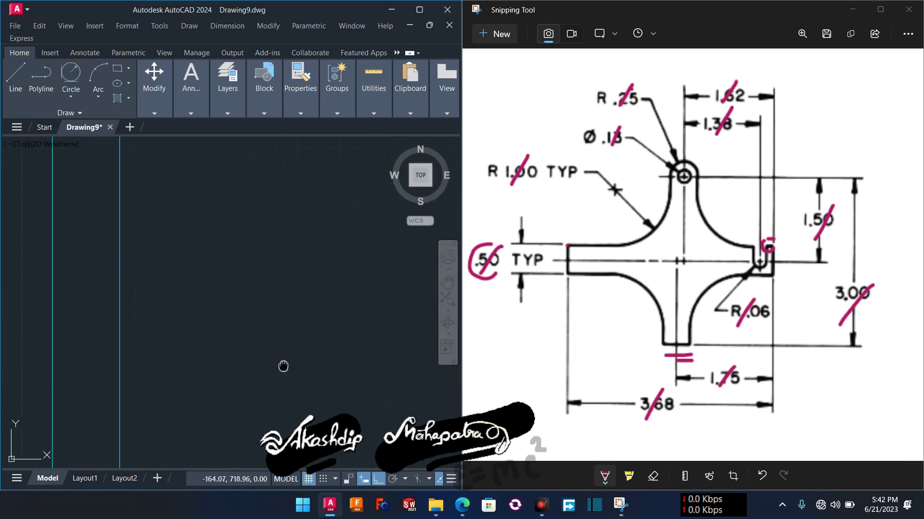
Step: Start FILLET with radius 0.06, trim mode and multiple corners
{"action": "middle_click_drag", "start_coordinate": [261, 372], "coordinate": [305, 289]}
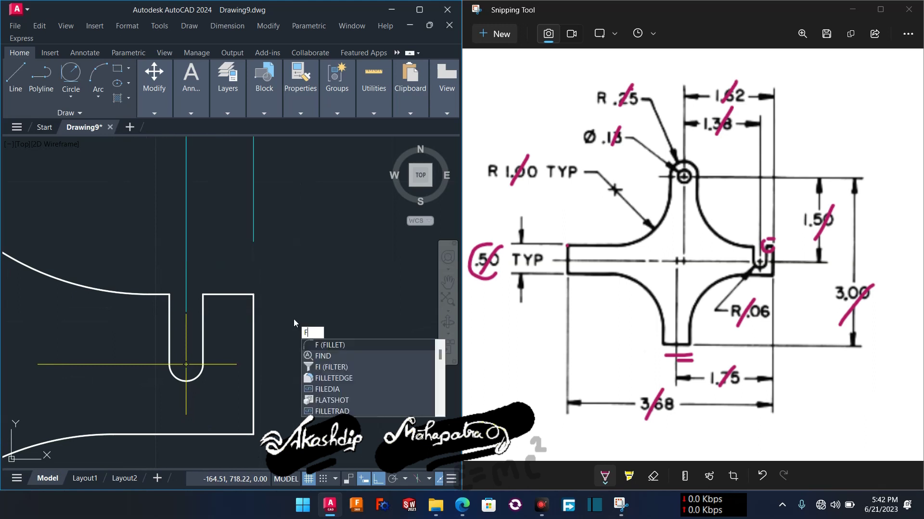
{"action": "key", "text": "Return"}
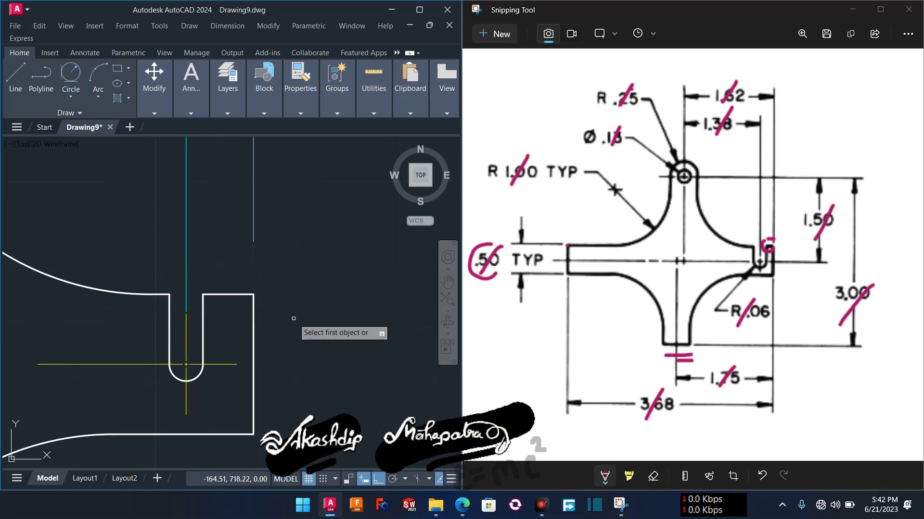
{"action": "type", "text": "r"}
{"action": "key", "text": "Return"}
{"action": "key", "text": "Return"}
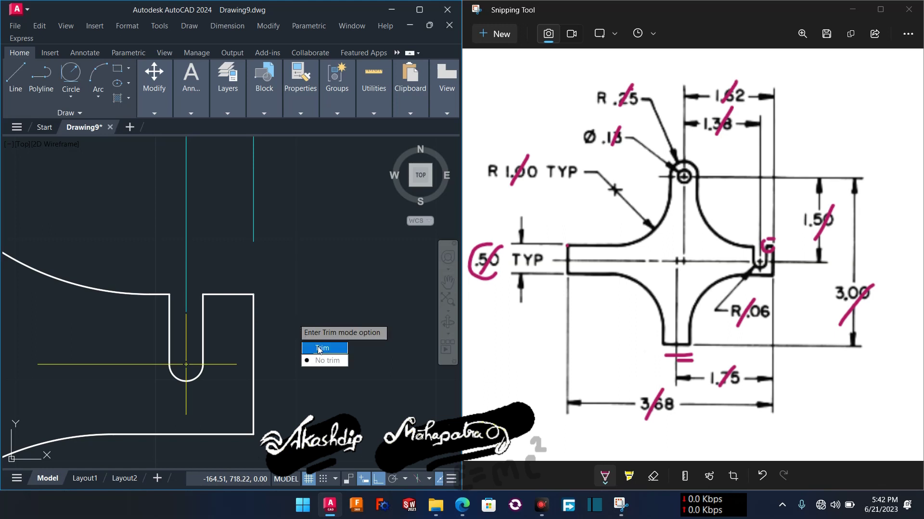
{"action": "left_click", "coordinate": [320, 351]}
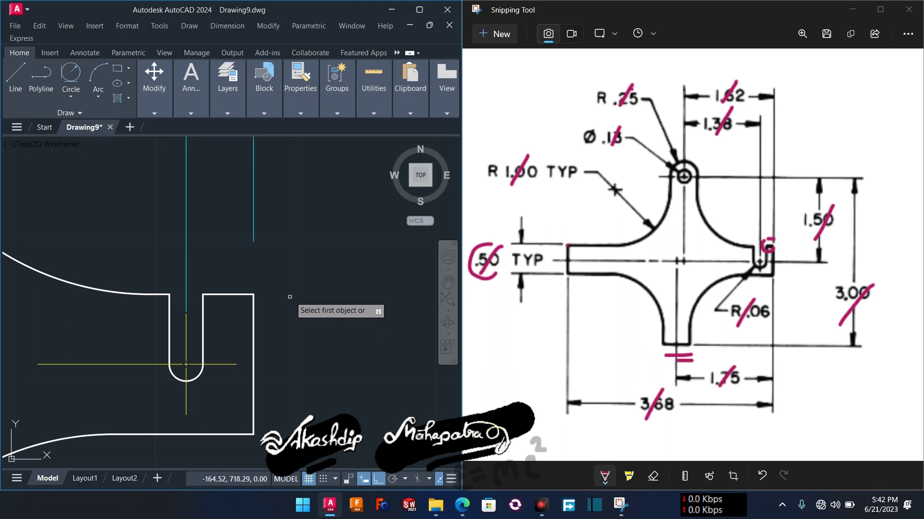
{"action": "type", "text": "m"}
{"action": "key", "text": "Return"}
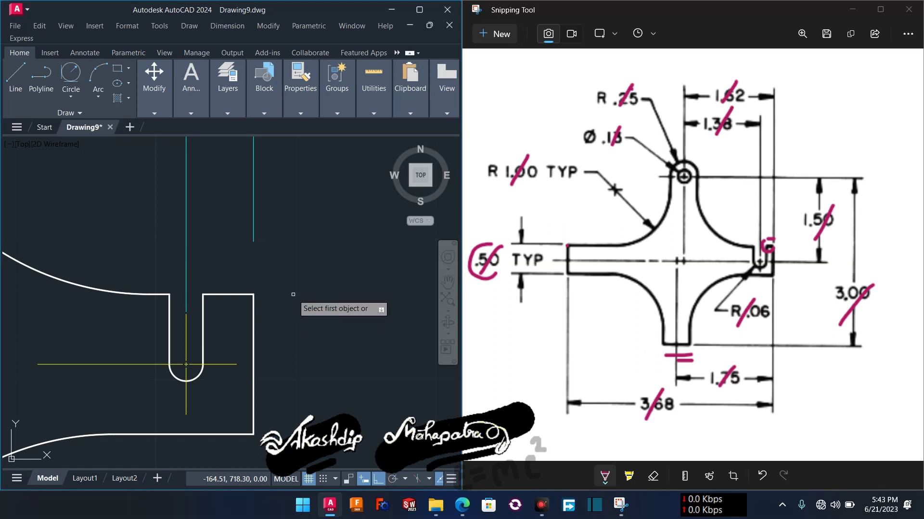
Step: Fillet the right post's top-right and top-left corners and the slot's left-edge corner
{"action": "left_click", "coordinate": [227, 293]}
{"action": "left_click", "coordinate": [253, 313]}
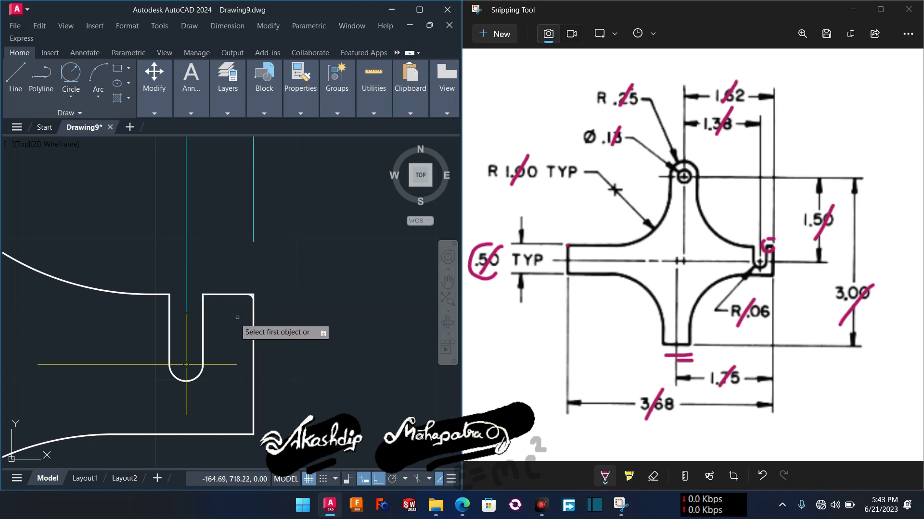
{"action": "left_click", "coordinate": [216, 294]}
{"action": "left_click", "coordinate": [203, 309]}
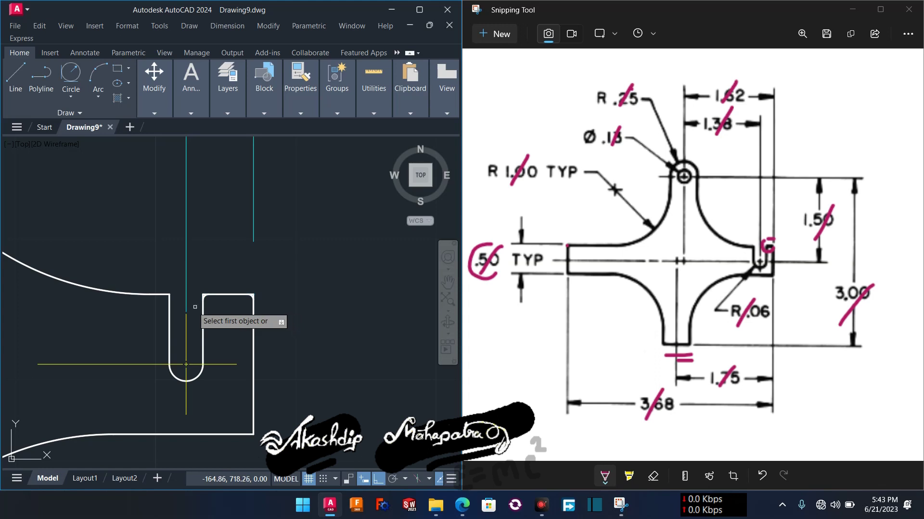
{"action": "left_click", "coordinate": [162, 295]}
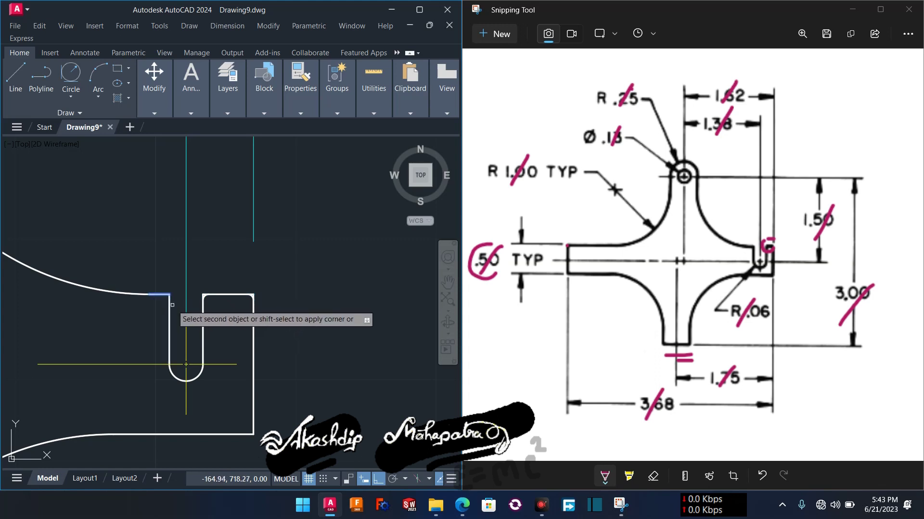
{"action": "left_click", "coordinate": [168, 305]}
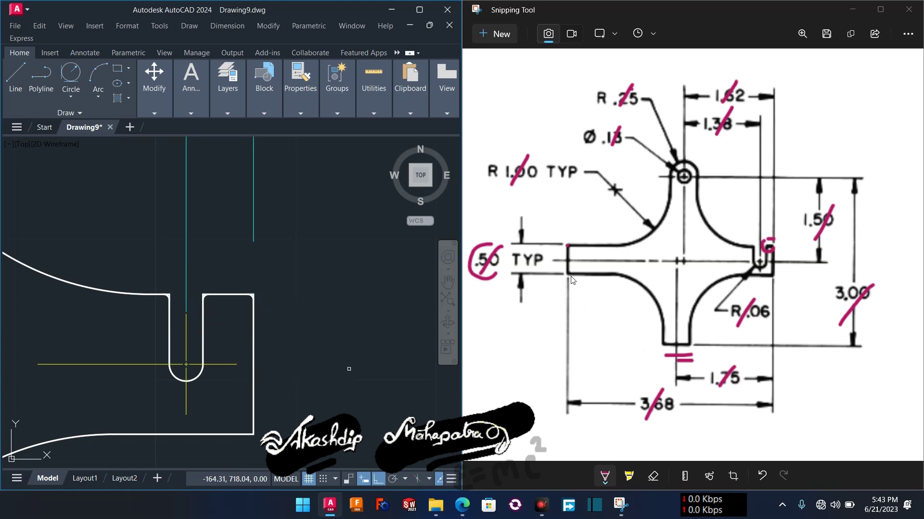
Step: Fillet the lower-right corner of the right arm
{"action": "scroll", "coordinate": [293, 387], "scroll_direction": "up", "scroll_amount": 3}
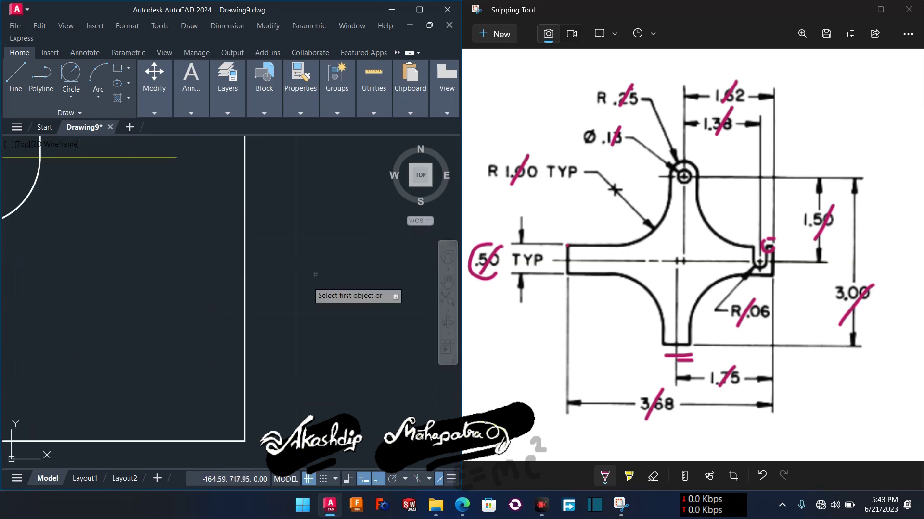
{"action": "left_click", "coordinate": [244, 382]}
{"action": "left_click", "coordinate": [196, 439]}
{"action": "scroll", "coordinate": [240, 409], "scroll_direction": "down", "scroll_amount": 2}
{"action": "scroll", "coordinate": [269, 385], "scroll_direction": "down", "scroll_amount": 2}
{"action": "scroll", "coordinate": [284, 372], "scroll_direction": "down", "scroll_amount": 1}
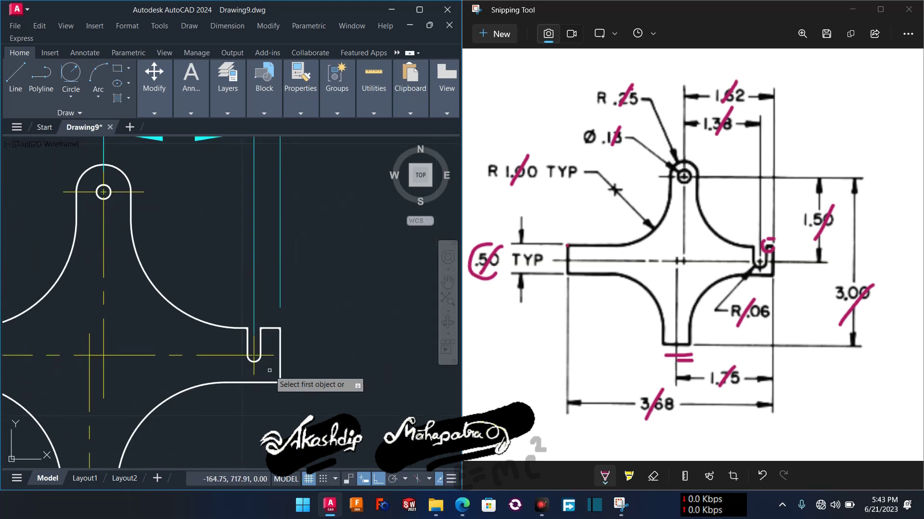
{"action": "scroll", "coordinate": [282, 348], "scroll_direction": "up", "scroll_amount": 2}
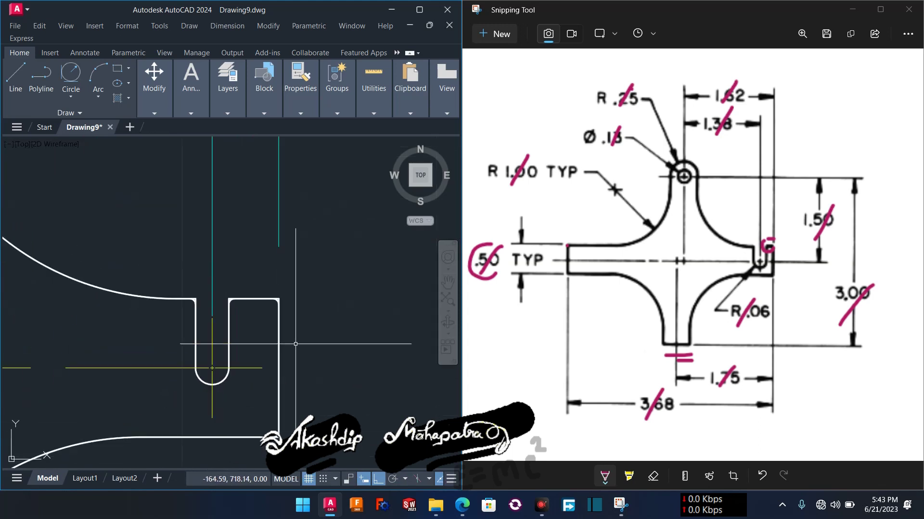
{"action": "scroll", "coordinate": [289, 338], "scroll_direction": "up", "scroll_amount": 2}
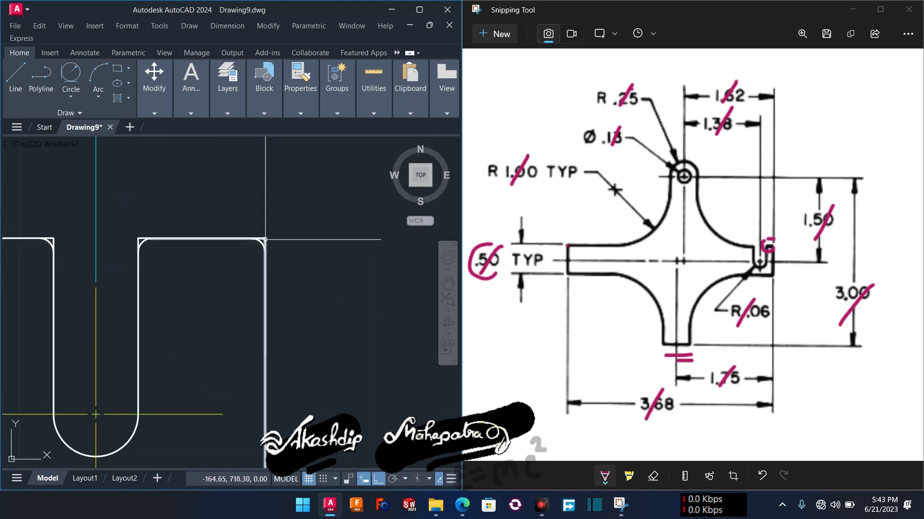
{"action": "type", "text": "tr"}
{"action": "key", "text": "Return"}
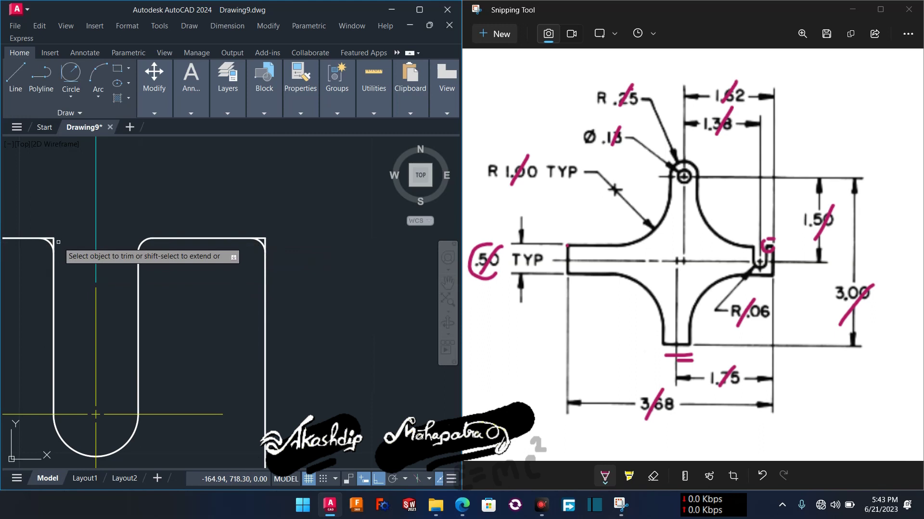
{"action": "scroll", "coordinate": [74, 251], "scroll_direction": "down", "scroll_amount": 2}
{"action": "scroll", "coordinate": [87, 353], "scroll_direction": "up", "scroll_amount": 2}
{"action": "scroll", "coordinate": [136, 202], "scroll_direction": "up", "scroll_amount": 2}
{"action": "scroll", "coordinate": [192, 336], "scroll_direction": "up", "scroll_amount": 2}
{"action": "left_click", "coordinate": [259, 425]}
{"action": "scroll", "coordinate": [253, 436], "scroll_direction": "down", "scroll_amount": 2}
{"action": "scroll", "coordinate": [257, 400], "scroll_direction": "down", "scroll_amount": 2}
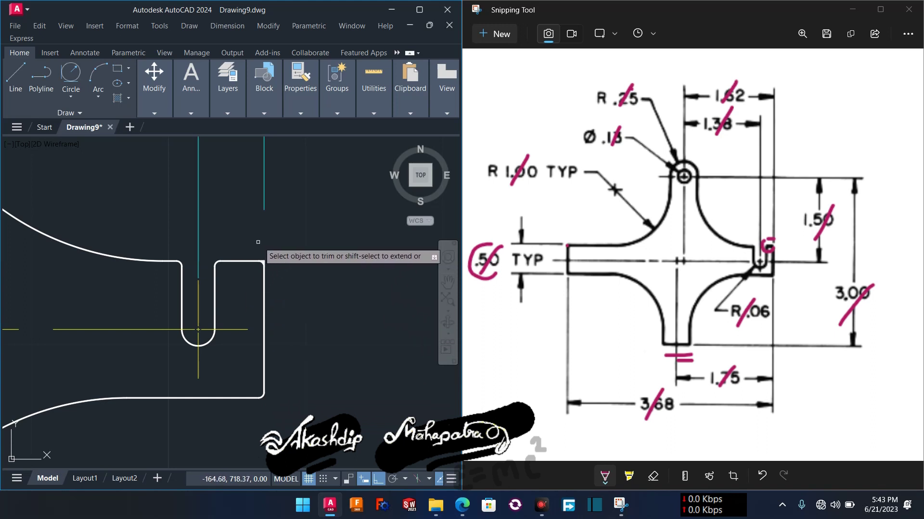
{"action": "scroll", "coordinate": [273, 264], "scroll_direction": "up", "scroll_amount": 3}
{"action": "scroll", "coordinate": [283, 332], "scroll_direction": "down", "scroll_amount": 3}
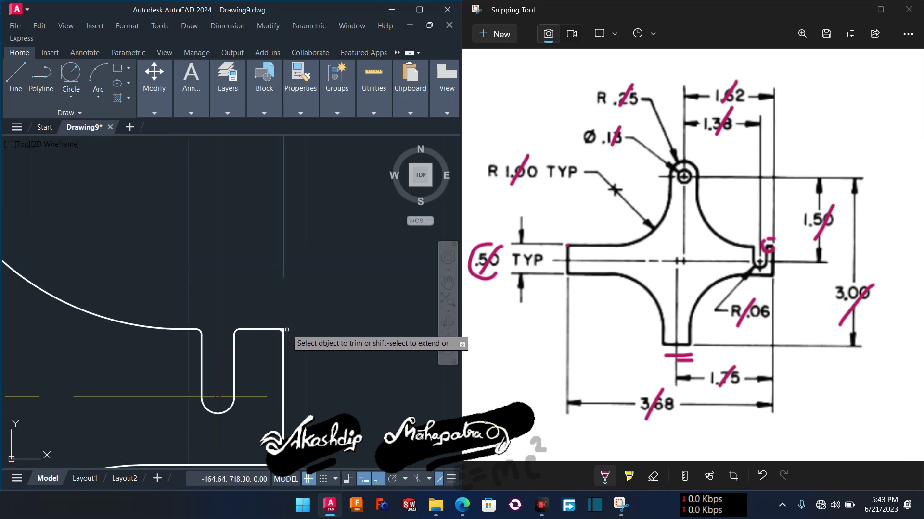
{"action": "scroll", "coordinate": [285, 296], "scroll_direction": "down", "scroll_amount": 3}
{"action": "scroll", "coordinate": [293, 250], "scroll_direction": "down", "scroll_amount": 5}
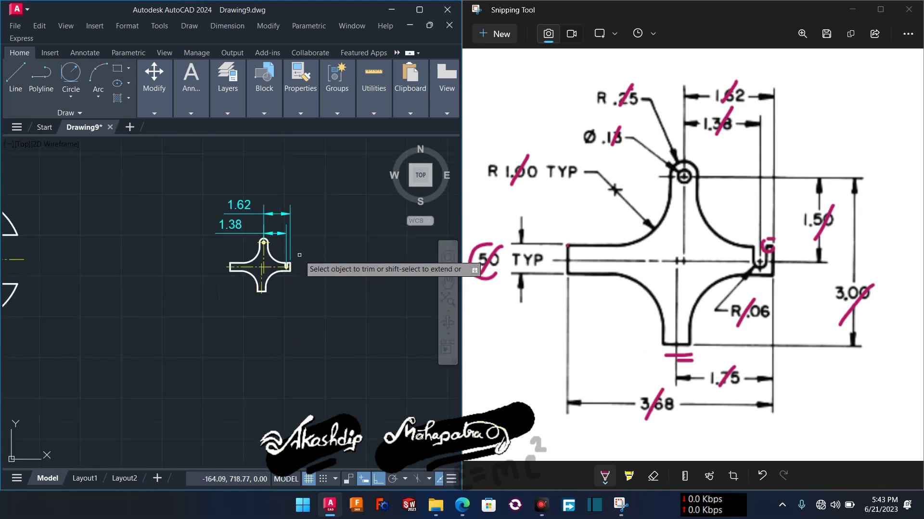
{"action": "scroll", "coordinate": [299, 255], "scroll_direction": "down", "scroll_amount": 4}
{"action": "left_click", "coordinate": [279, 247]}
{"action": "left_click", "coordinate": [320, 288]}
{"action": "middle_click_drag", "start_coordinate": [273, 314], "coordinate": [342, 315]}
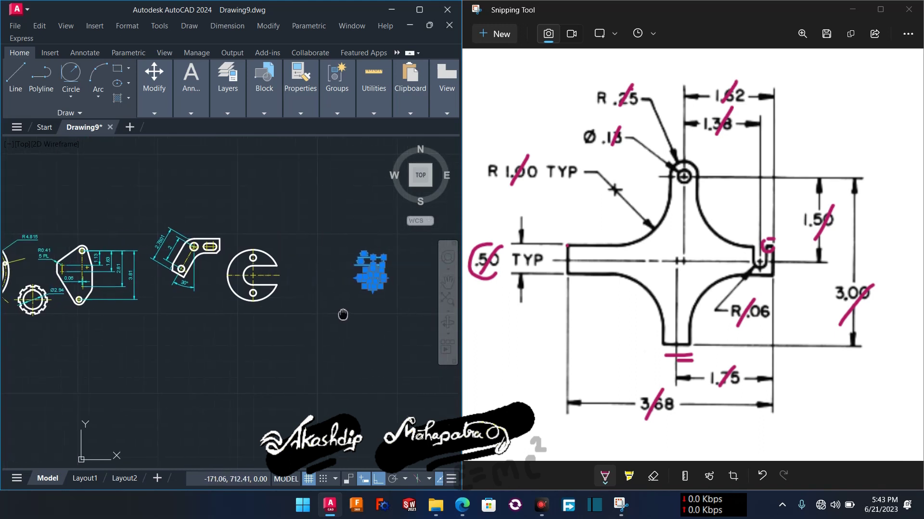
{"action": "middle_click_drag", "start_coordinate": [266, 316], "coordinate": [328, 322]}
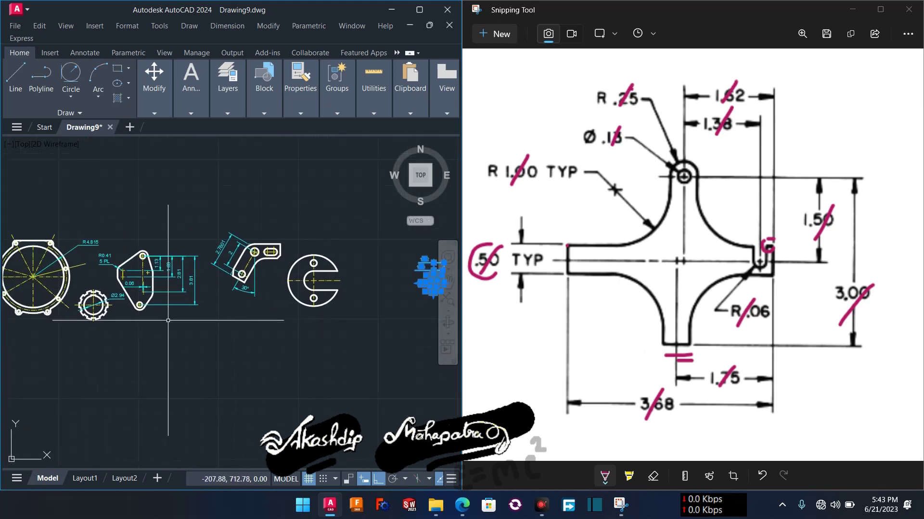
{"action": "middle_click_drag", "start_coordinate": [4, 247], "coordinate": [65, 251]}
{"action": "left_click", "coordinate": [67, 230]}
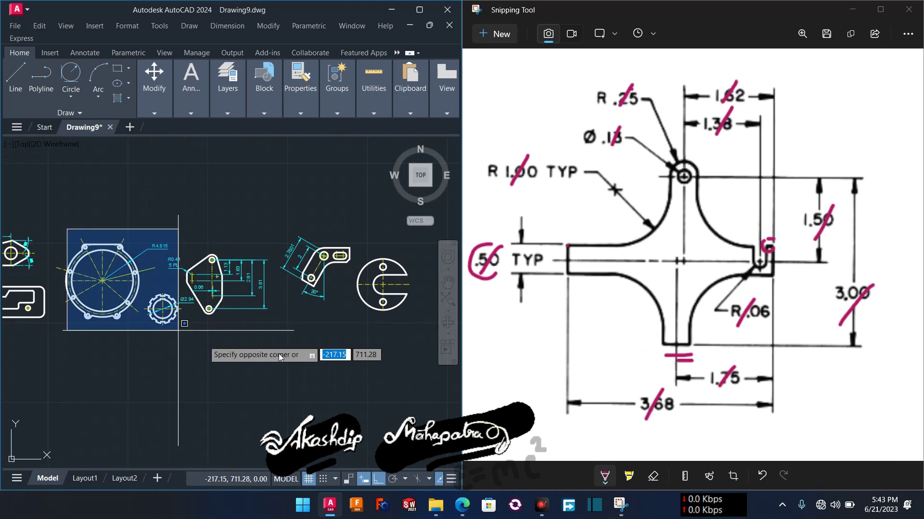
{"action": "left_click", "coordinate": [313, 371]}
{"action": "middle_click_drag", "start_coordinate": [313, 370], "coordinate": [112, 393]}
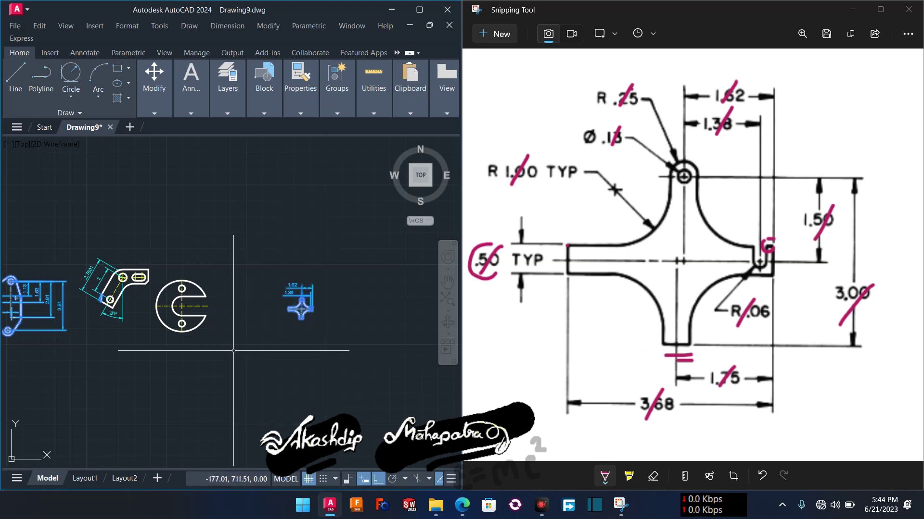
{"action": "key", "text": "Escape"}
{"action": "middle_click_drag", "start_coordinate": [233, 351], "coordinate": [345, 355]}
{"action": "middle_click_drag", "start_coordinate": [134, 375], "coordinate": [197, 376]}
{"action": "scroll", "coordinate": [150, 327], "scroll_direction": "up", "scroll_amount": 2}
{"action": "scroll", "coordinate": [150, 326], "scroll_direction": "up", "scroll_amount": 2}
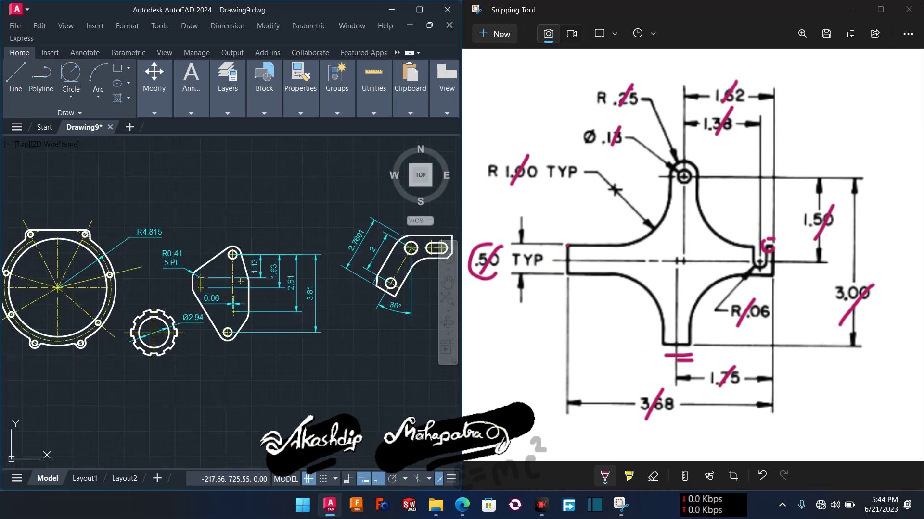
{"action": "left_click", "coordinate": [173, 222]}
{"action": "left_click", "coordinate": [331, 361]}
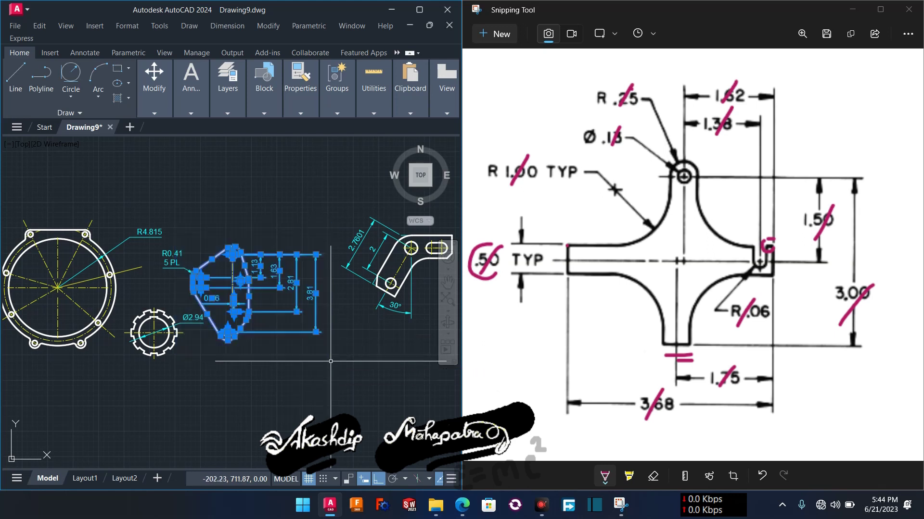
{"action": "key", "text": "Escape"}
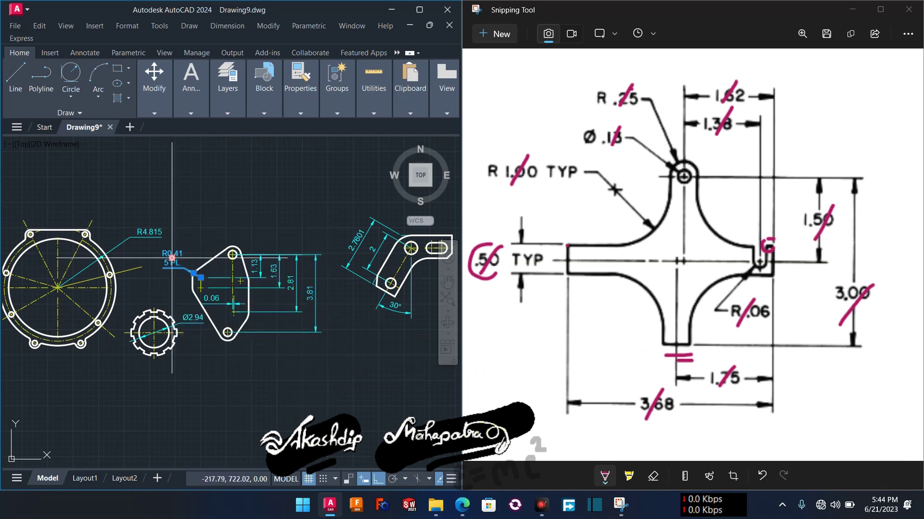
{"action": "left_click", "coordinate": [197, 225]}
{"action": "left_click", "coordinate": [326, 351]}
{"action": "key", "text": "Escape"}
{"action": "scroll", "coordinate": [317, 371], "scroll_direction": "down", "scroll_amount": 3}
{"action": "middle_click_drag", "start_coordinate": [300, 376], "coordinate": [122, 370]}
{"action": "scroll", "coordinate": [214, 328], "scroll_direction": "up", "scroll_amount": 2}
{"action": "scroll", "coordinate": [214, 327], "scroll_direction": "up", "scroll_amount": 2}
{"action": "scroll", "coordinate": [214, 327], "scroll_direction": "up", "scroll_amount": 2}
{"action": "scroll", "coordinate": [203, 386], "scroll_direction": "up", "scroll_amount": 2}
{"action": "middle_click_drag", "start_coordinate": [229, 376], "coordinate": [227, 429]}
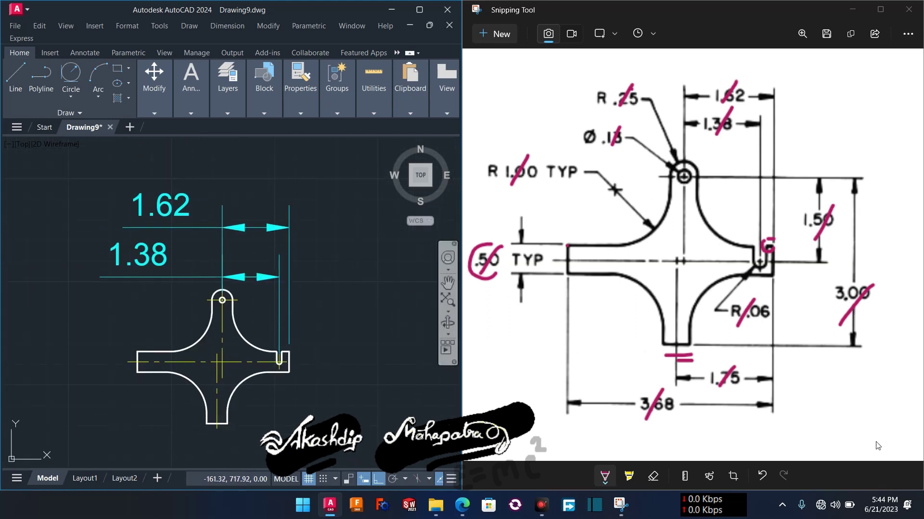